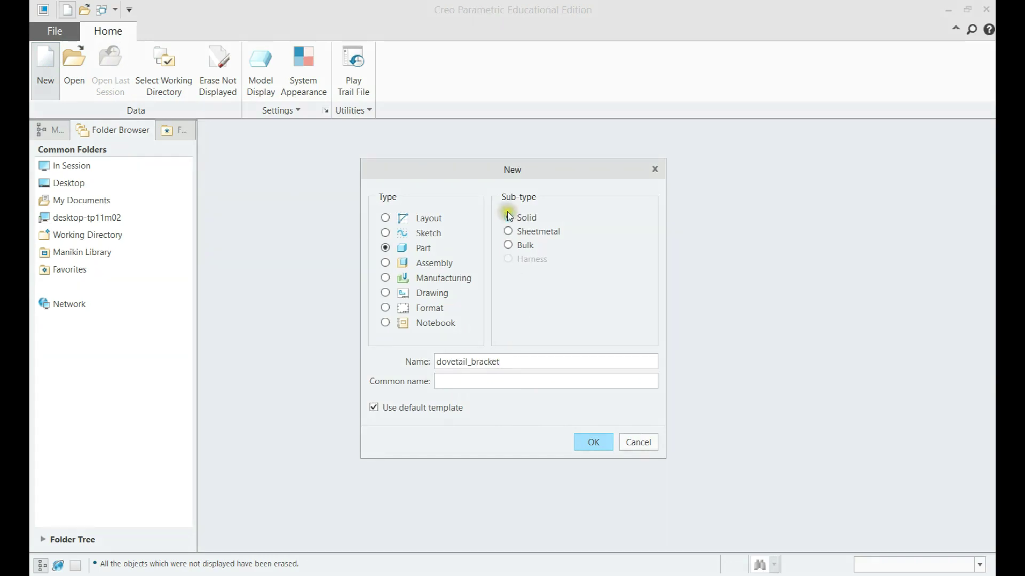
Create the solid part dovetail_bracket and turn on datum plane display
{"action": "left_click", "coordinate": [591, 442]}
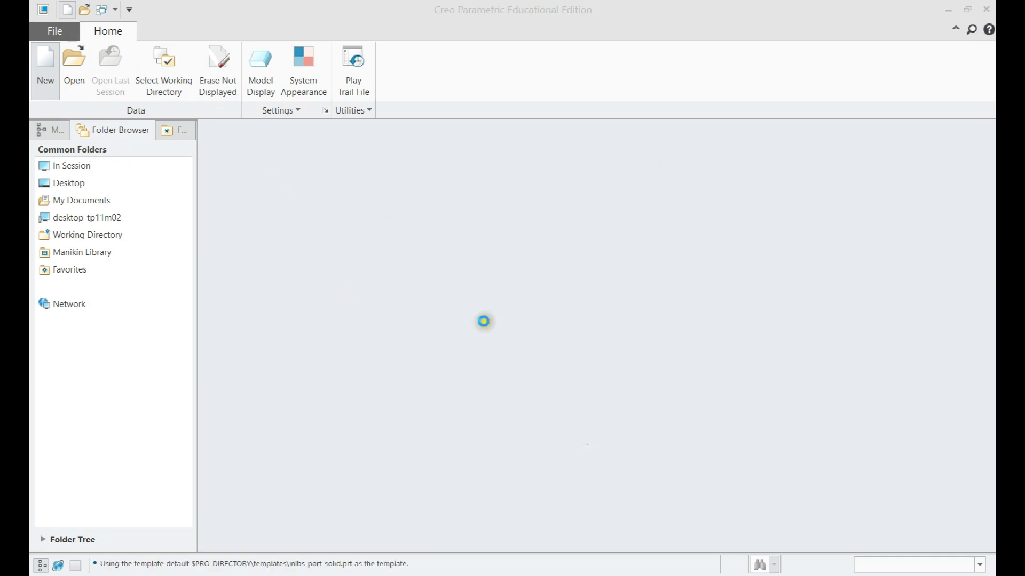
{"action": "left_click", "coordinate": [646, 136]}
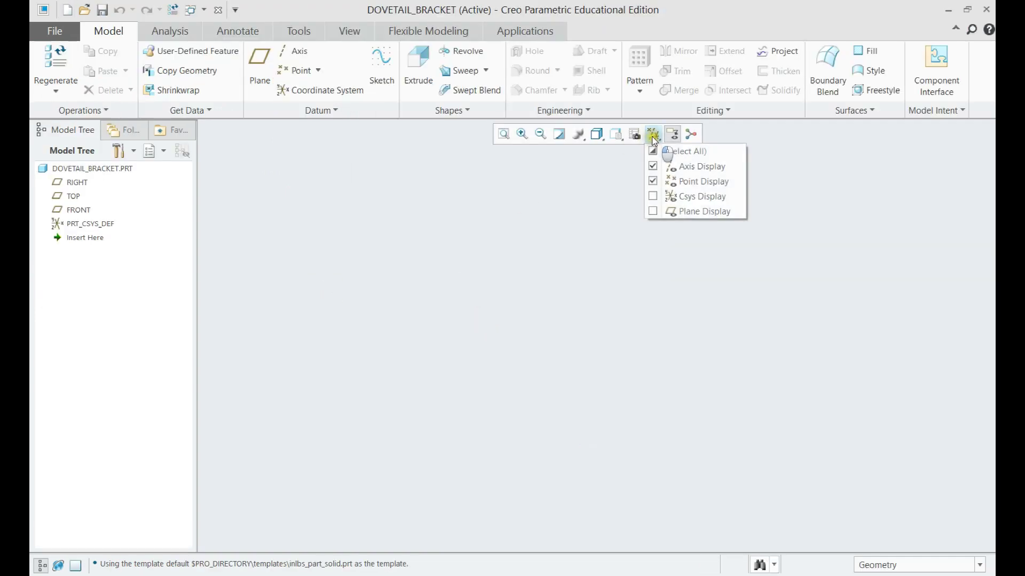
{"action": "left_click", "coordinate": [677, 209]}
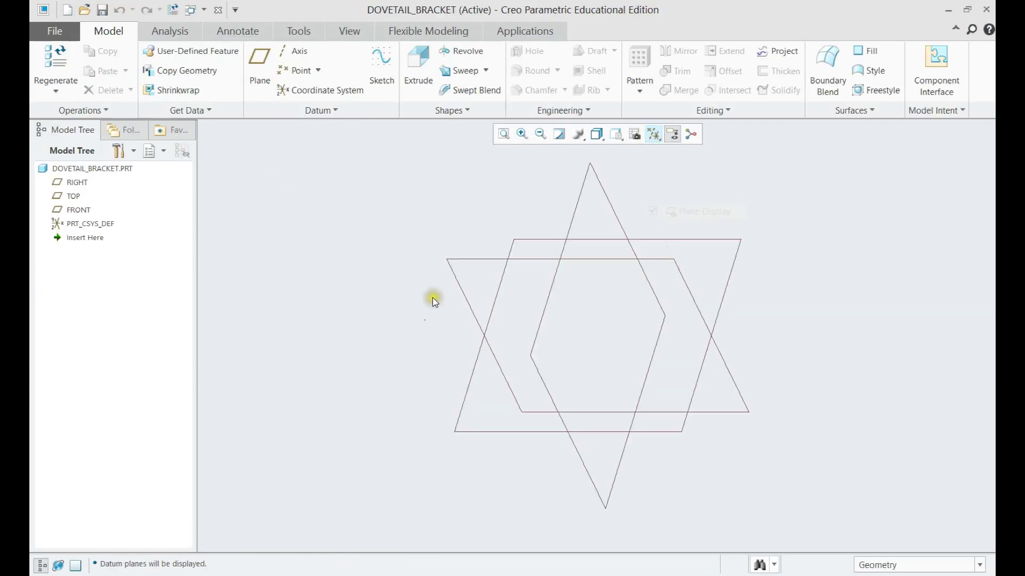
{"action": "left_click", "coordinate": [418, 86]}
On the TOP plane, draw a center rectangle centred on the origin
{"action": "left_click", "coordinate": [468, 371]}
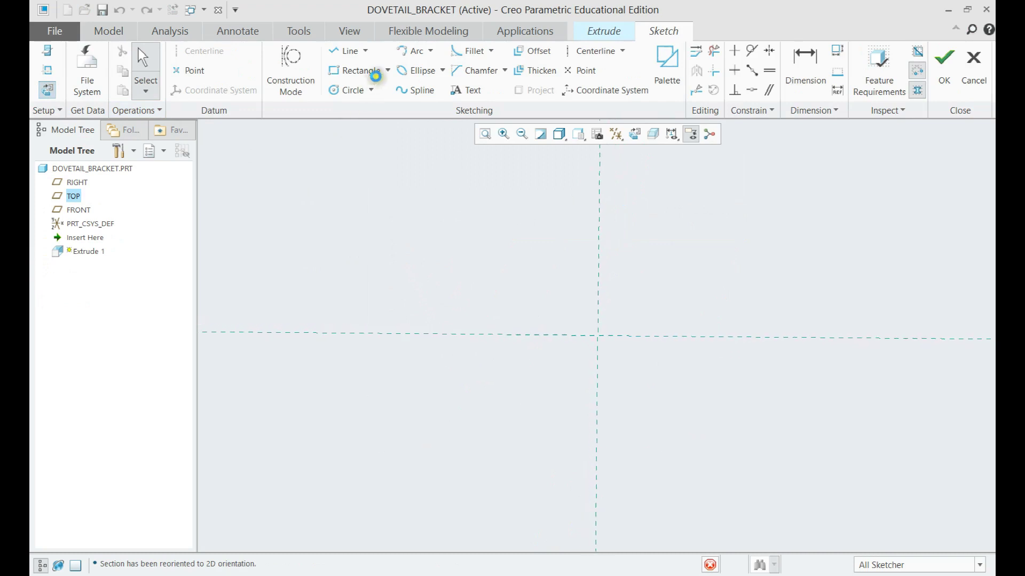
{"action": "left_click", "coordinate": [388, 71]}
{"action": "left_click", "coordinate": [374, 117]}
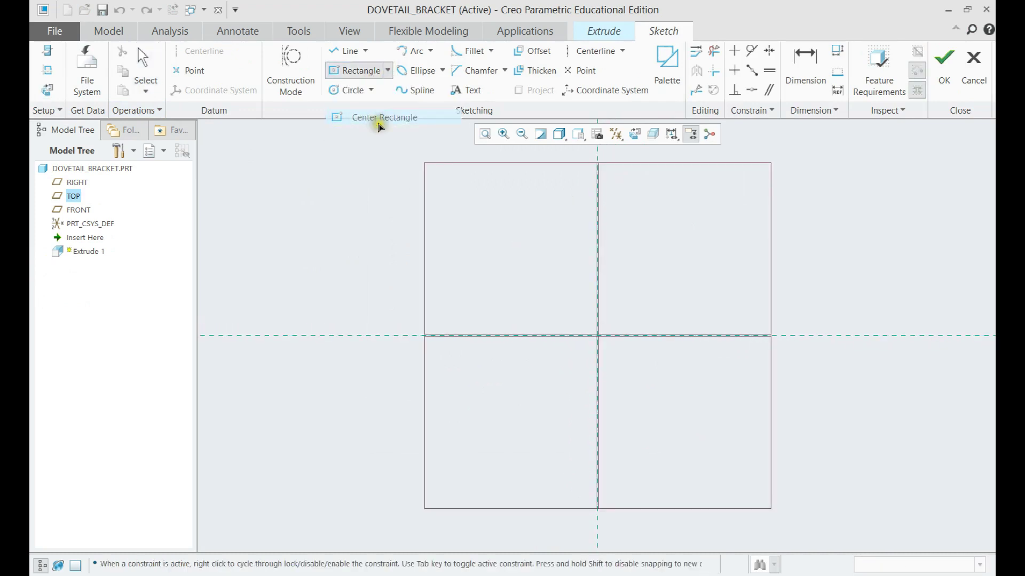
{"action": "left_click", "coordinate": [598, 335]}
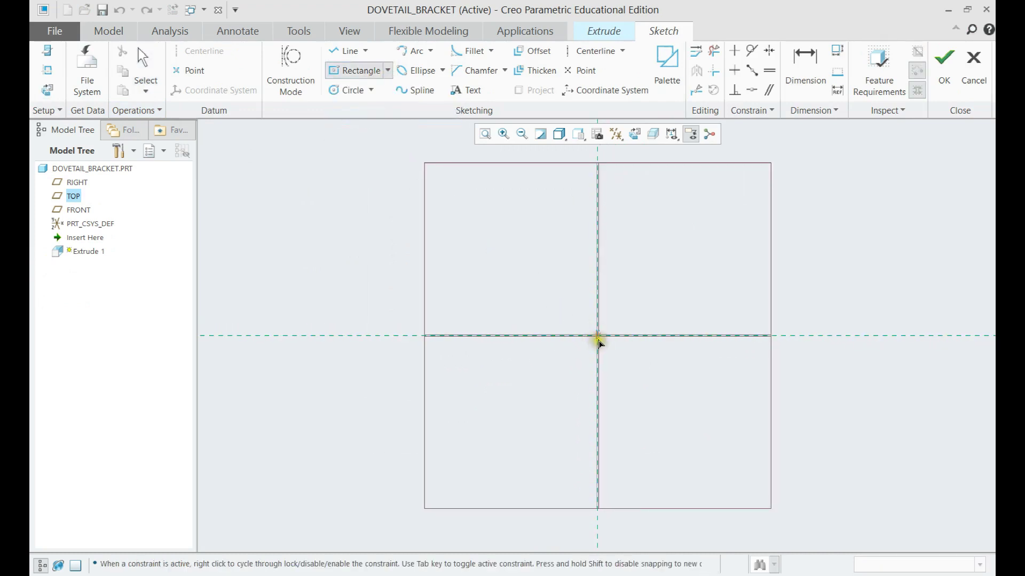
{"action": "left_click", "coordinate": [627, 382]}
{"action": "middle_click", "coordinate": [656, 365]}
Dimension the rectangle 5.375 tall by 2.625 wide and finish the sketch
{"action": "scroll", "coordinate": [622, 348], "scroll_direction": "down", "scroll_amount": 4}
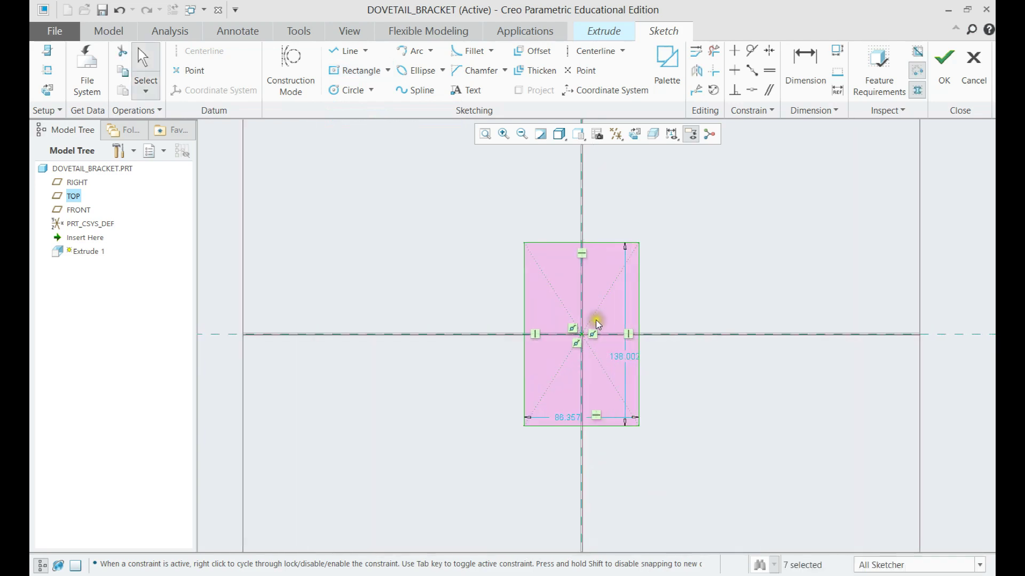
{"action": "double_click", "coordinate": [626, 365]}
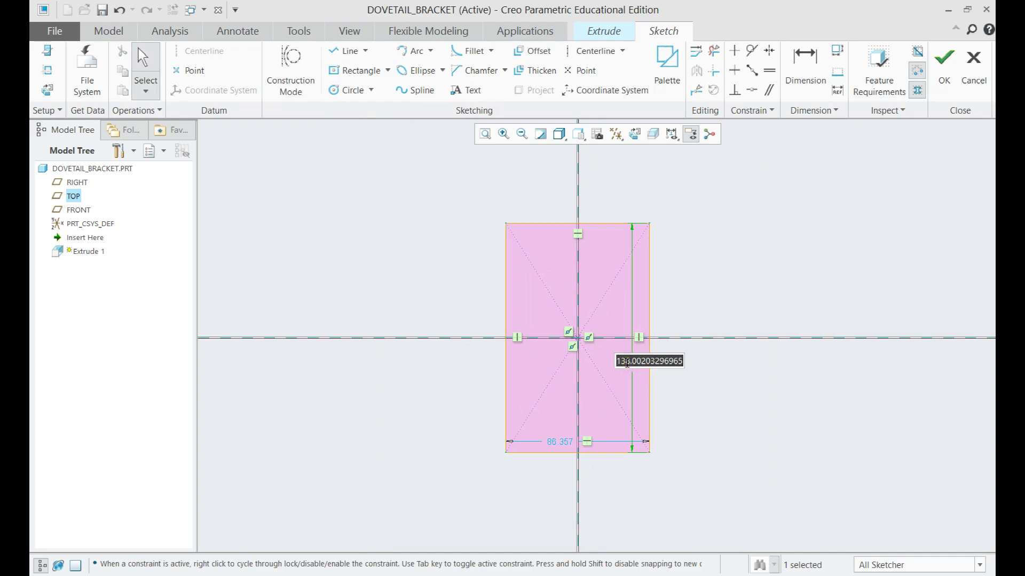
{"action": "type", "text": "5.37"}
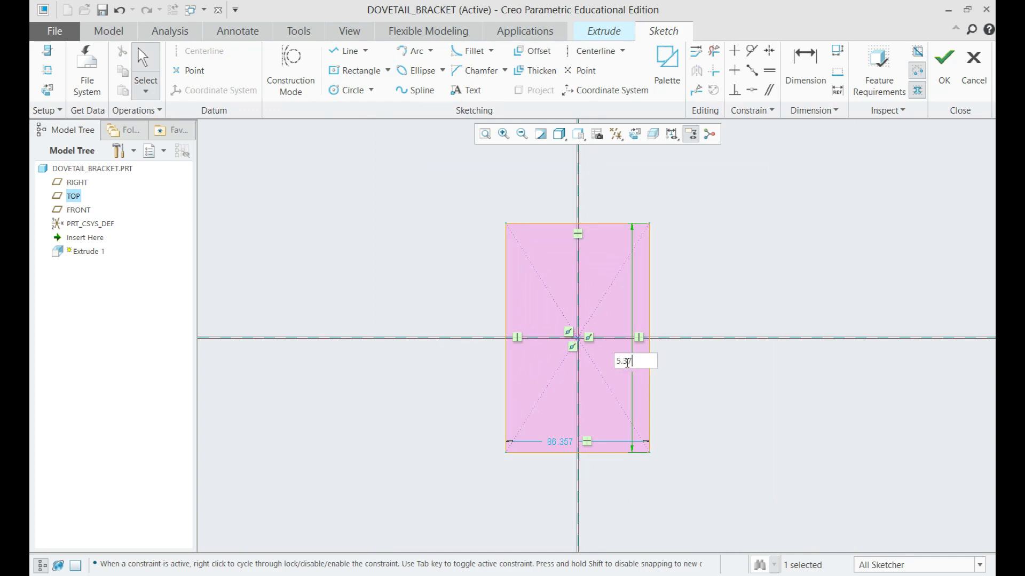
{"action": "type", "text": "5"}
{"action": "key", "text": "Return"}
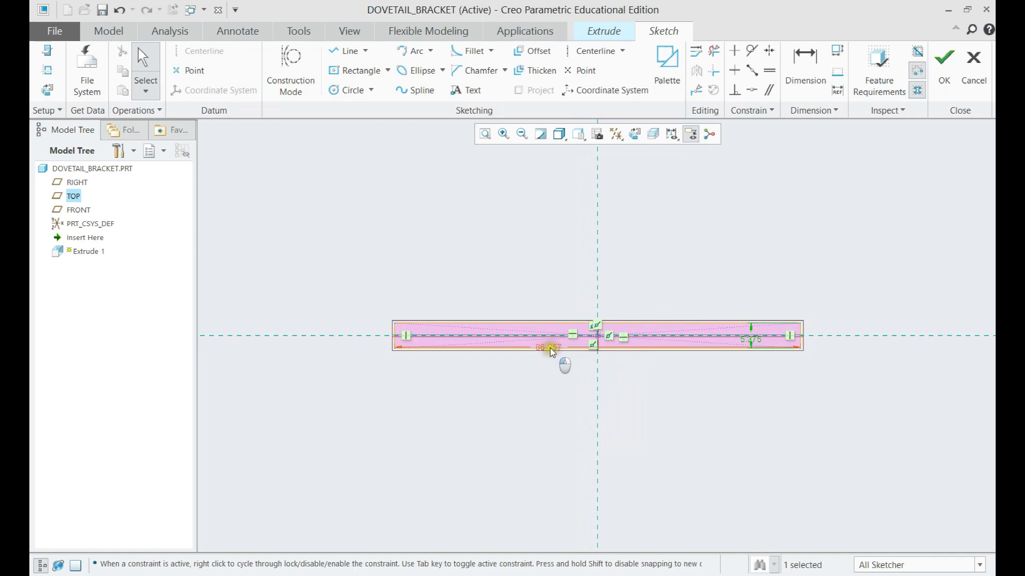
{"action": "double_click", "coordinate": [550, 344]}
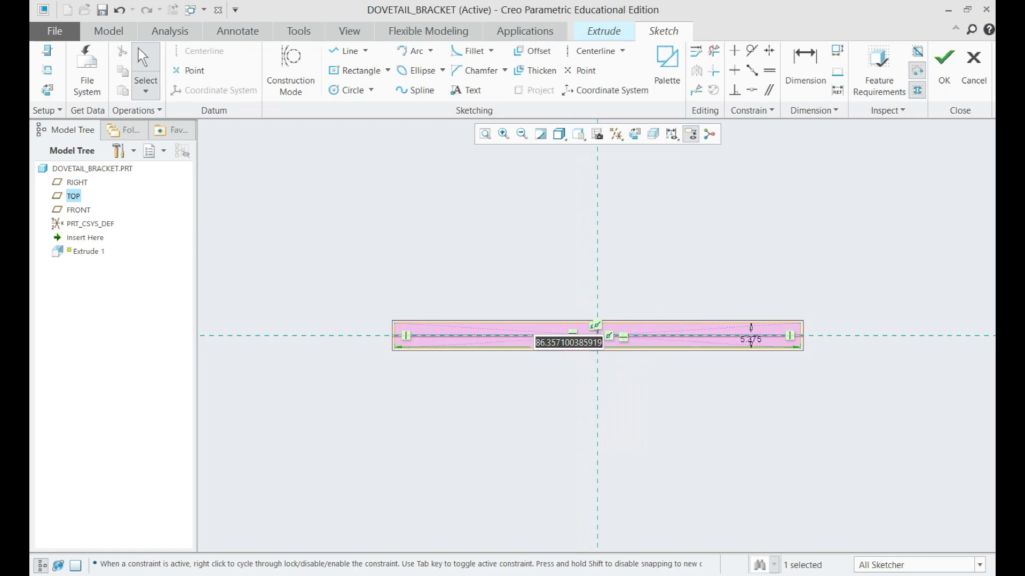
{"action": "type", "text": "2.625"}
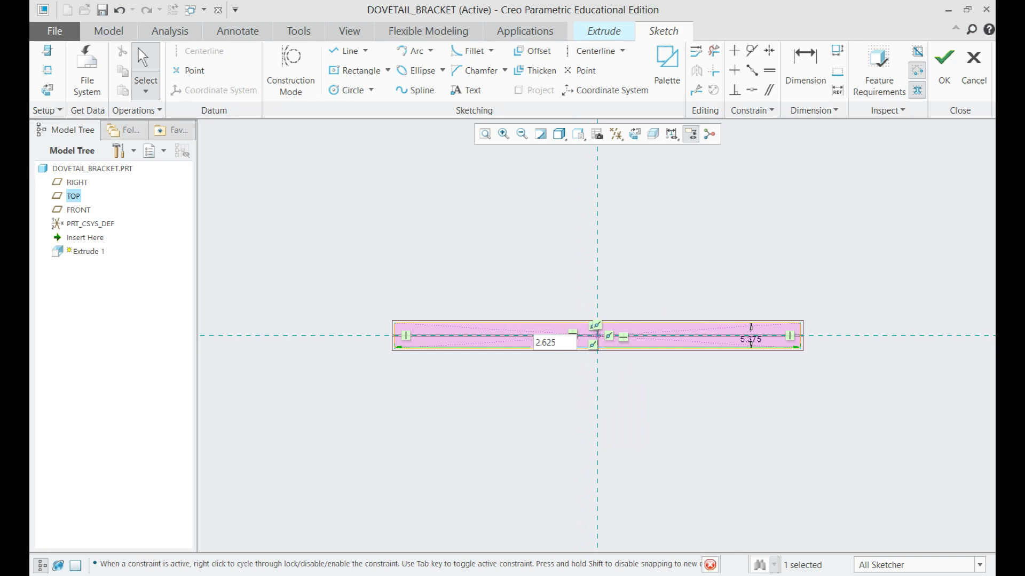
{"action": "key", "text": "Return"}
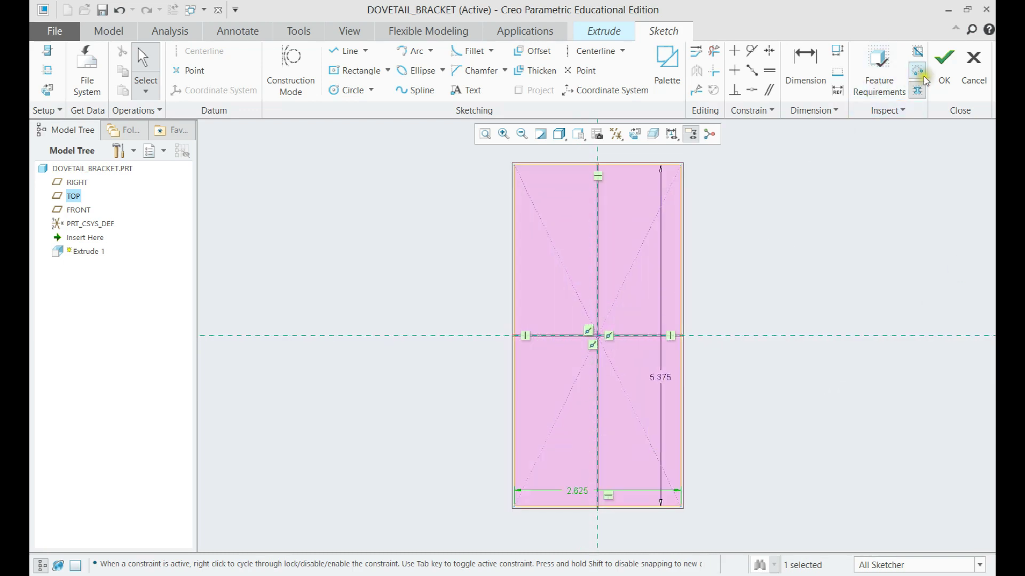
{"action": "left_click", "coordinate": [943, 67]}
Extrude the 2.625 × 5.375 rectangle 1.3125 deep to complete the base block
{"action": "mouse_move", "coordinate": [651, 323]}
{"action": "middle_mouse_down"}
{"action": "mouse_move", "coordinate": [600, 340]}
{"action": "mouse_move", "coordinate": [613, 224]}
{"action": "mouse_move", "coordinate": [625, 379]}
{"action": "mouse_move", "coordinate": [566, 434]}
{"action": "mouse_move", "coordinate": [569, 463]}
{"action": "mouse_move", "coordinate": [599, 336]}
{"action": "mouse_move", "coordinate": [581, 535]}
{"action": "mouse_move", "coordinate": [592, 430]}
{"action": "middle_mouse_up"}
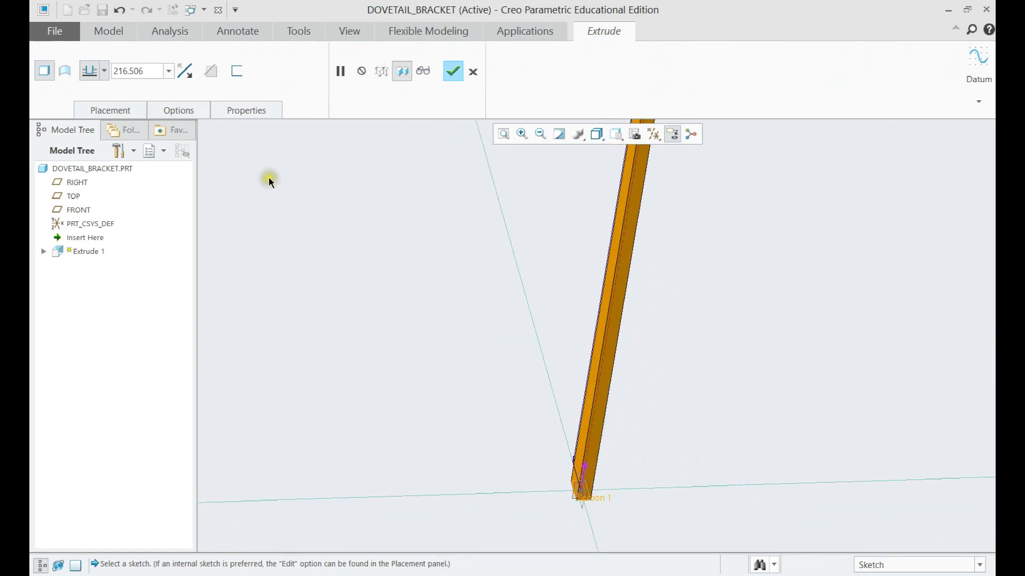
{"action": "double_click", "coordinate": [155, 72]}
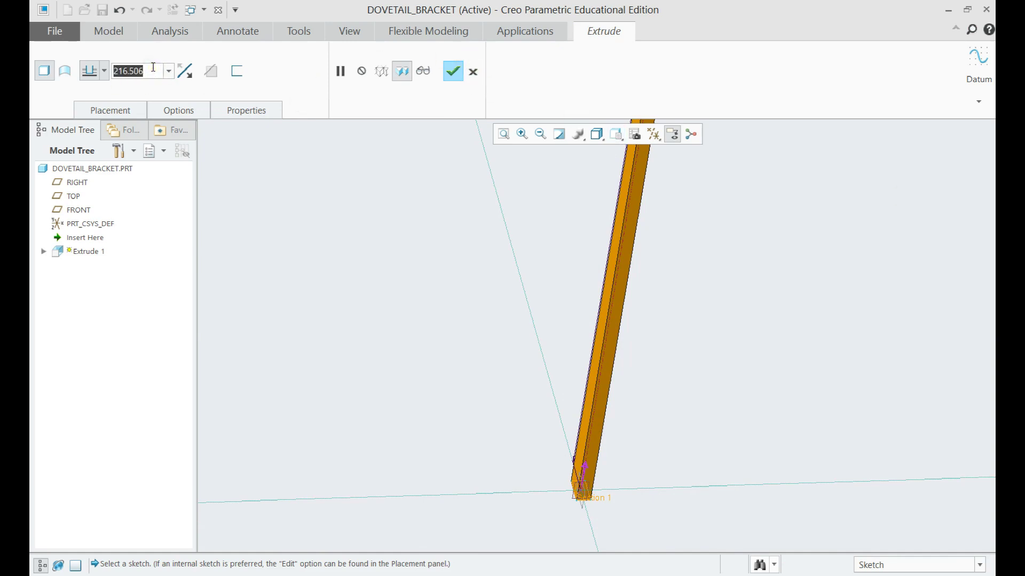
{"action": "type", "text": "1.3125"}
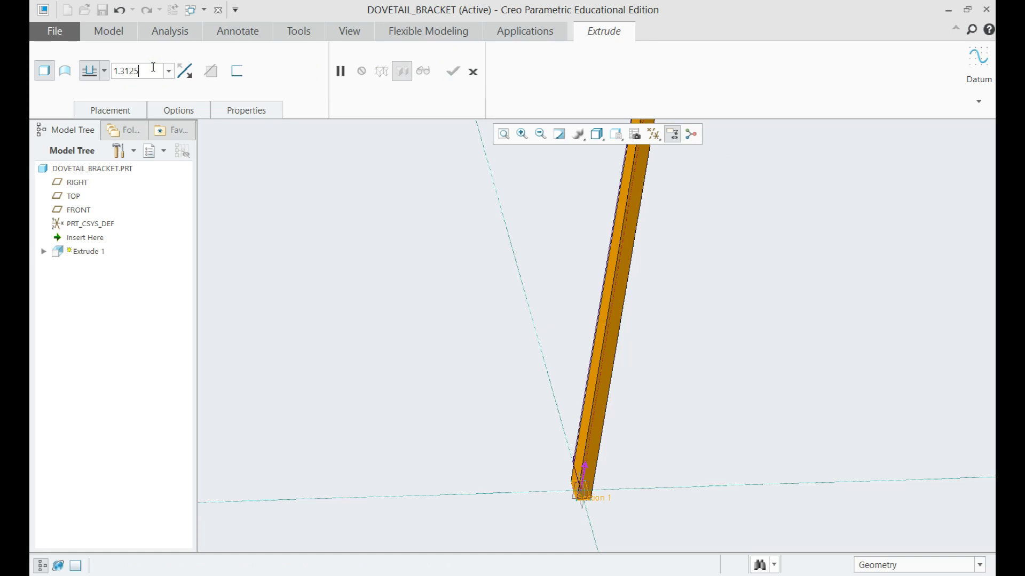
{"action": "key", "text": "Return"}
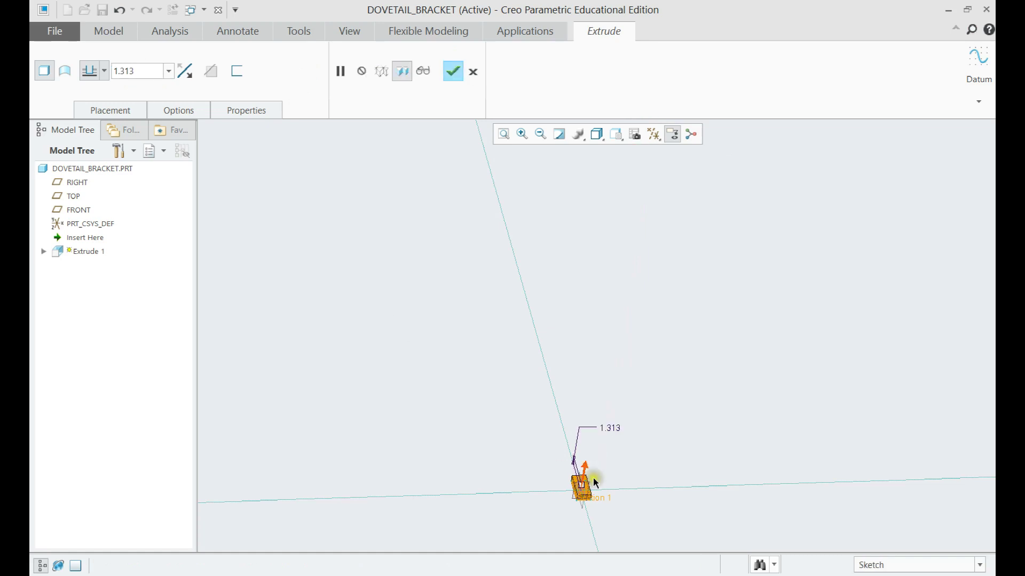
{"action": "scroll", "coordinate": [593, 477], "scroll_direction": "up", "scroll_amount": 5}
{"action": "scroll", "coordinate": [590, 364], "scroll_direction": "up", "scroll_amount": 2}
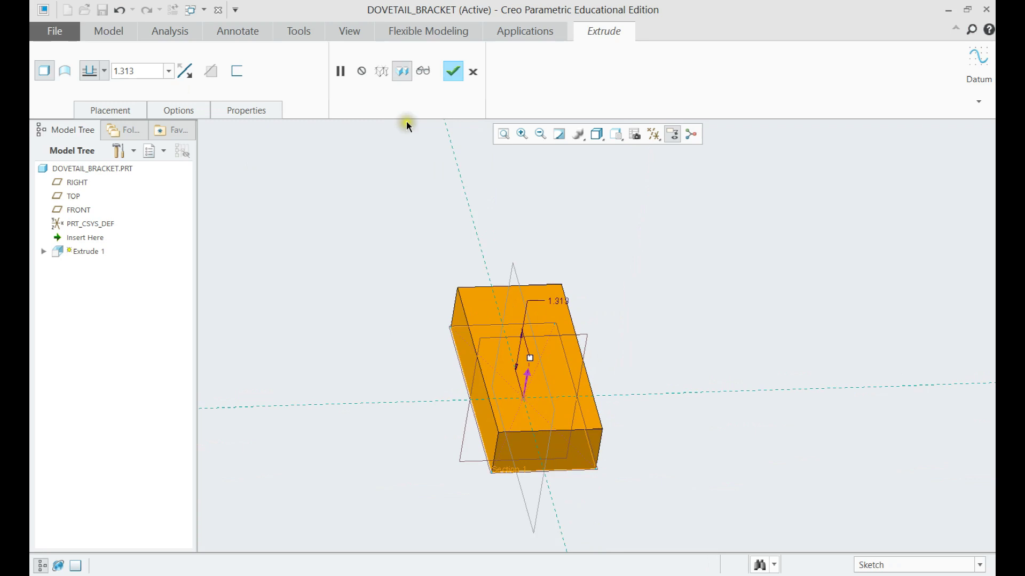
{"action": "left_click", "coordinate": [453, 72]}
{"action": "middle_click_drag", "start_coordinate": [532, 379], "coordinate": [636, 271]}
{"action": "left_click", "coordinate": [661, 190]}
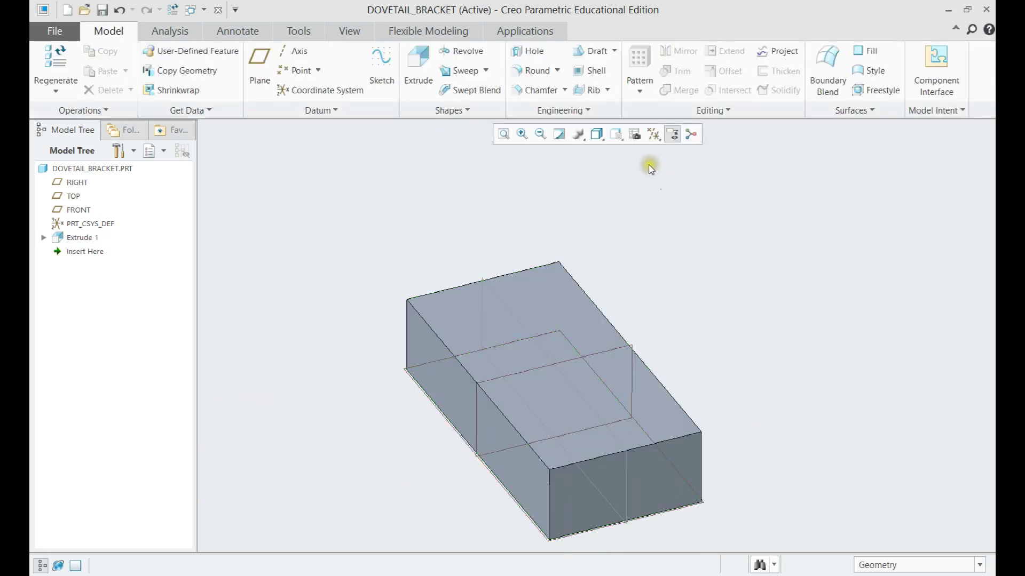
Hide the datum planes and start an extrusion sketched on the block's side face
{"action": "left_click", "coordinate": [654, 134]}
{"action": "left_click", "coordinate": [681, 211]}
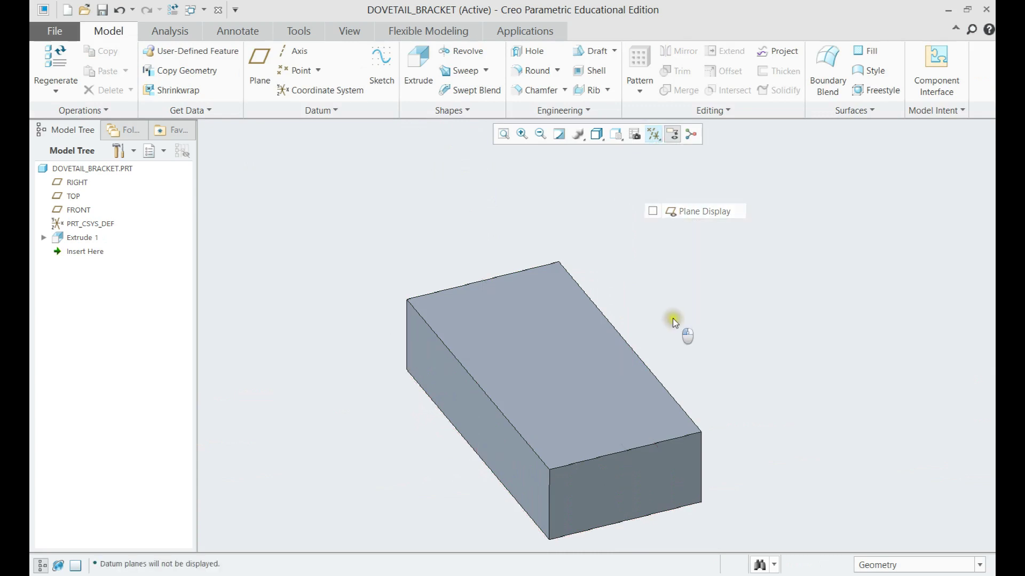
{"action": "mouse_move", "coordinate": [670, 321]}
{"action": "middle_mouse_down", "text": "shift"}
{"action": "mouse_move", "coordinate": [676, 279]}
{"action": "mouse_move", "coordinate": [661, 263]}
{"action": "mouse_move", "coordinate": [700, 284]}
{"action": "mouse_move", "coordinate": [684, 309]}
{"action": "middle_mouse_up", "text": "shift"}
{"action": "left_click", "coordinate": [417, 69]}
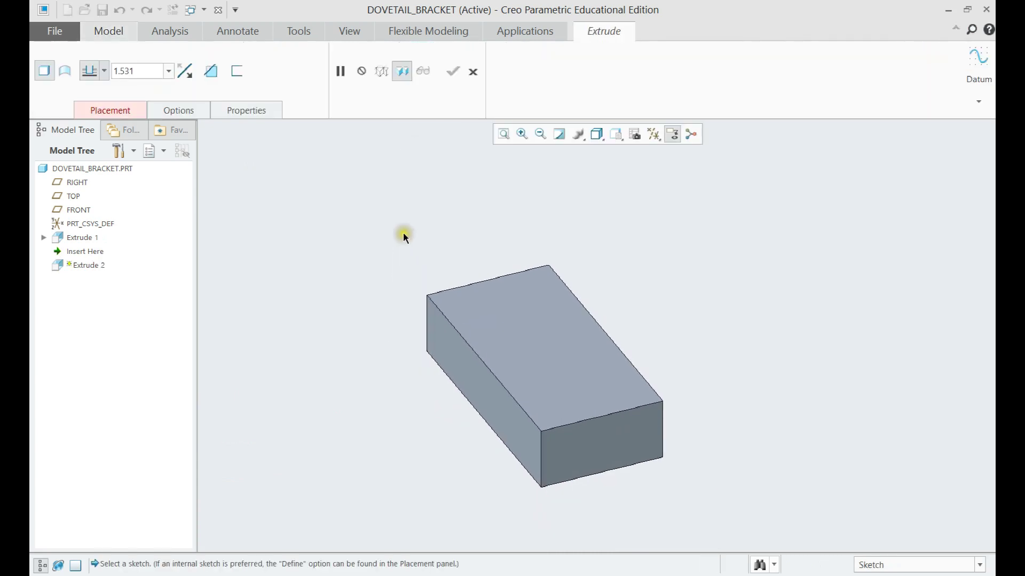
{"action": "left_click", "coordinate": [437, 341]}
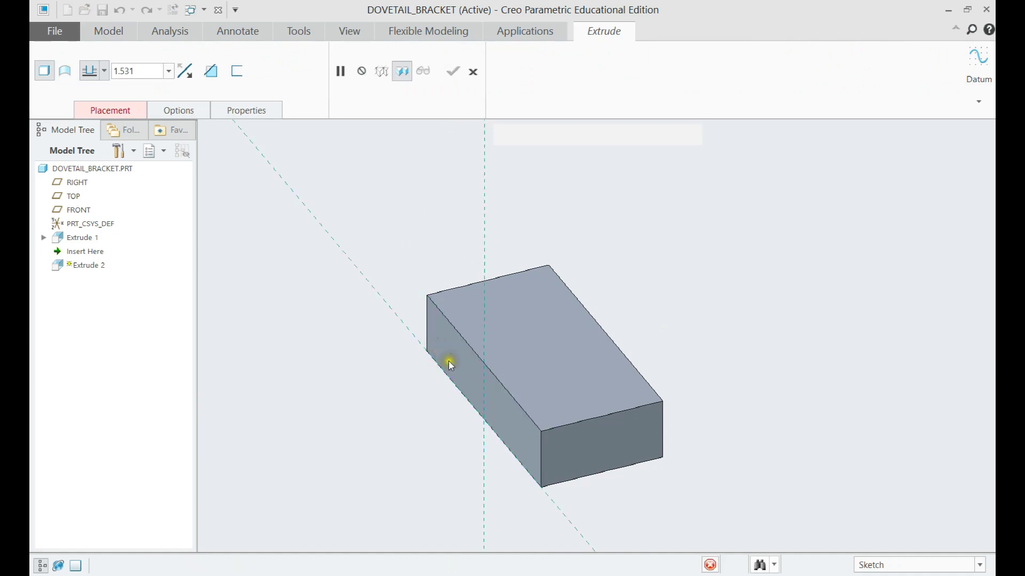
Use the block's top, side and front faces as sketch references in place of FRONT
{"action": "left_click", "coordinate": [48, 72]}
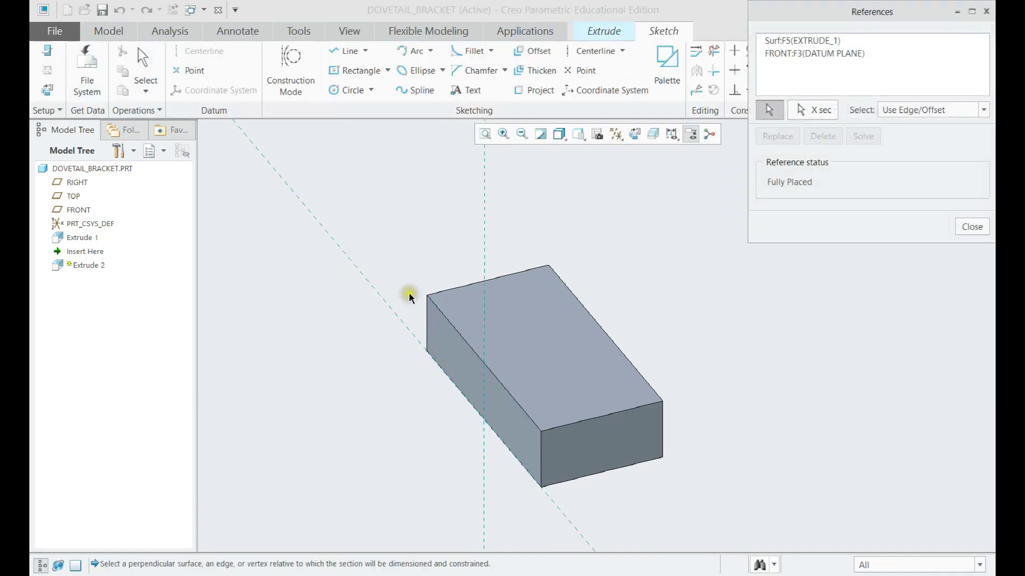
{"action": "left_click", "coordinate": [456, 304]}
{"action": "left_click", "coordinate": [567, 323]}
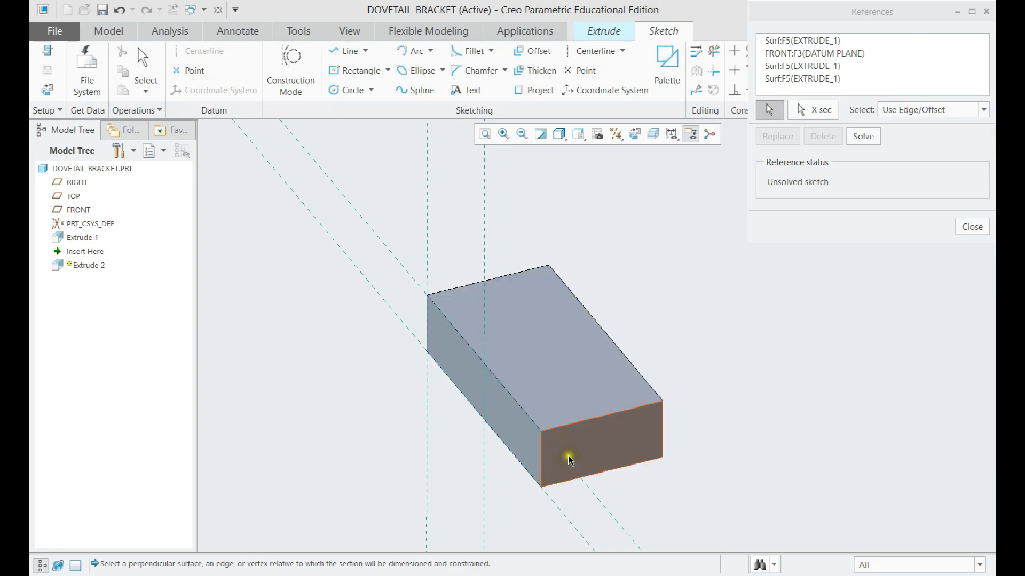
{"action": "left_click", "coordinate": [597, 435]}
{"action": "left_click", "coordinate": [863, 136]}
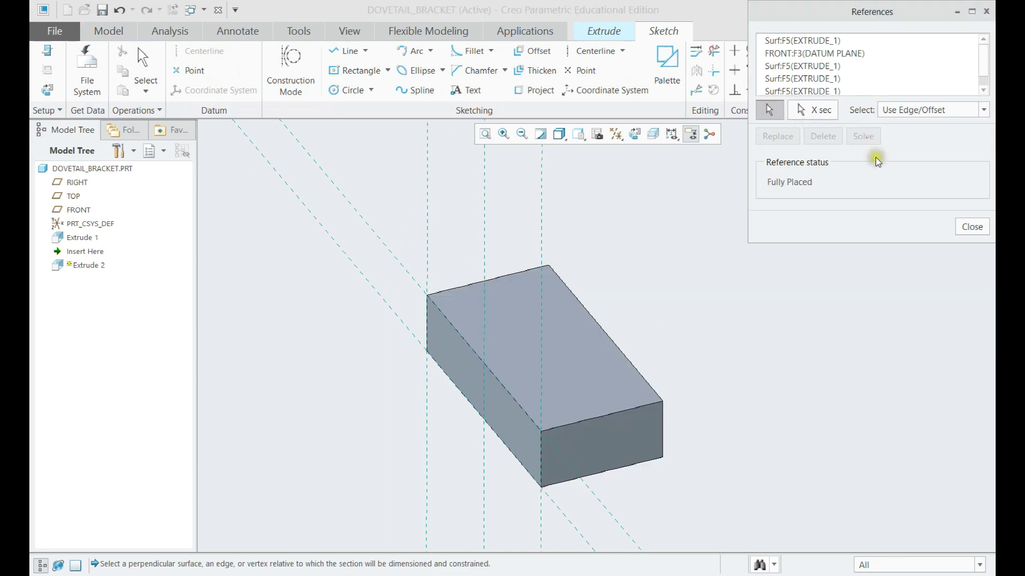
{"action": "left_click", "coordinate": [810, 53]}
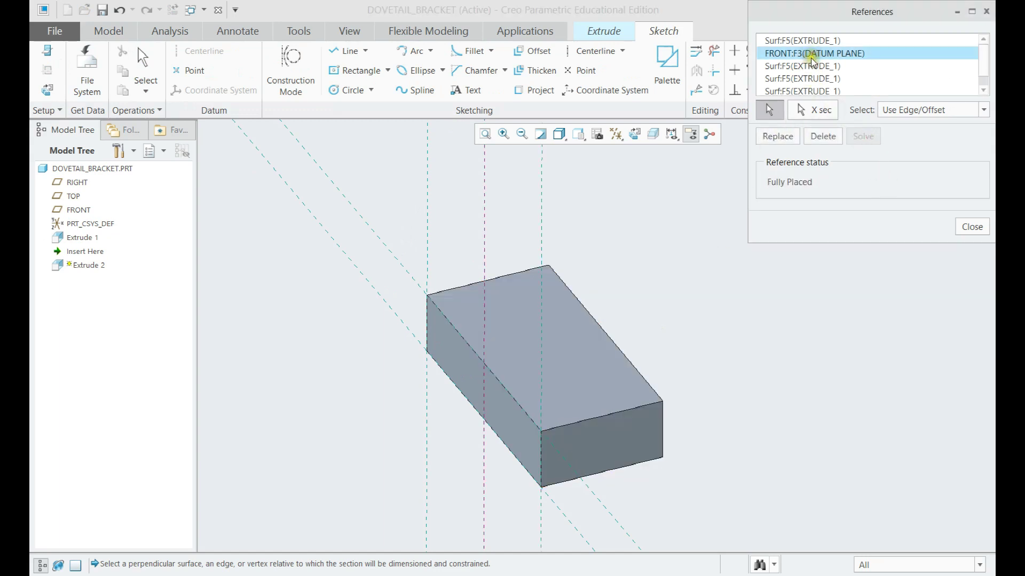
{"action": "left_click", "coordinate": [823, 136]}
{"action": "left_click", "coordinate": [863, 136]}
{"action": "left_click", "coordinate": [972, 227]}
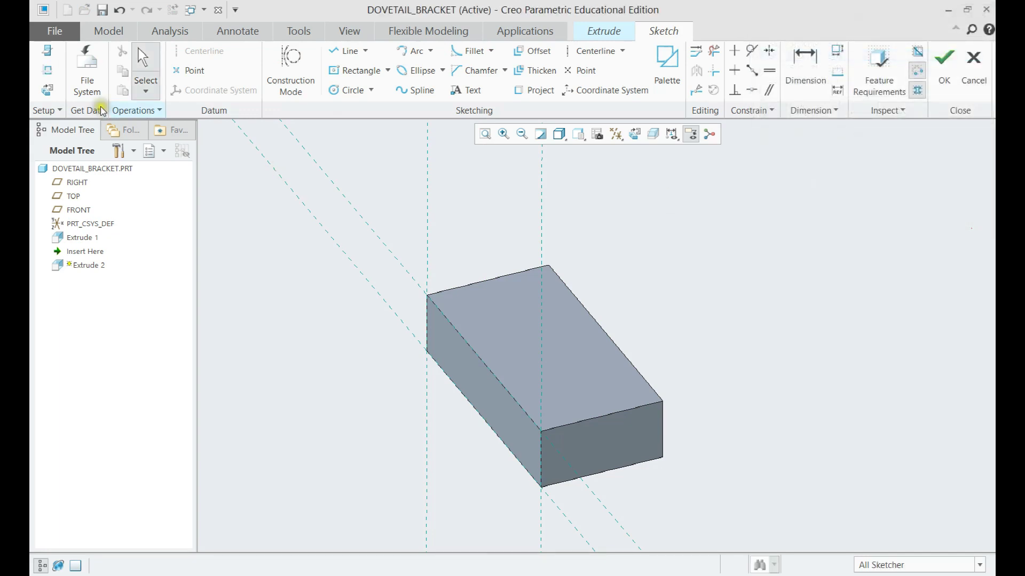
Draw a vertical left line up from the block corner and an arc across the top
{"action": "left_click", "coordinate": [47, 90]}
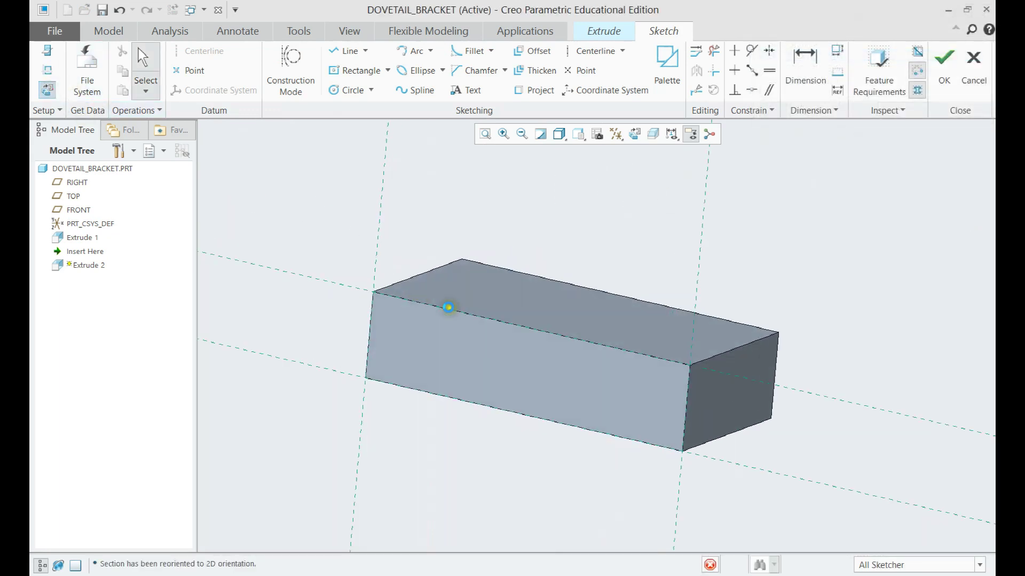
{"action": "left_click", "coordinate": [345, 50]}
{"action": "middle_click_drag", "start_coordinate": [432, 199], "coordinate": [428, 265]}
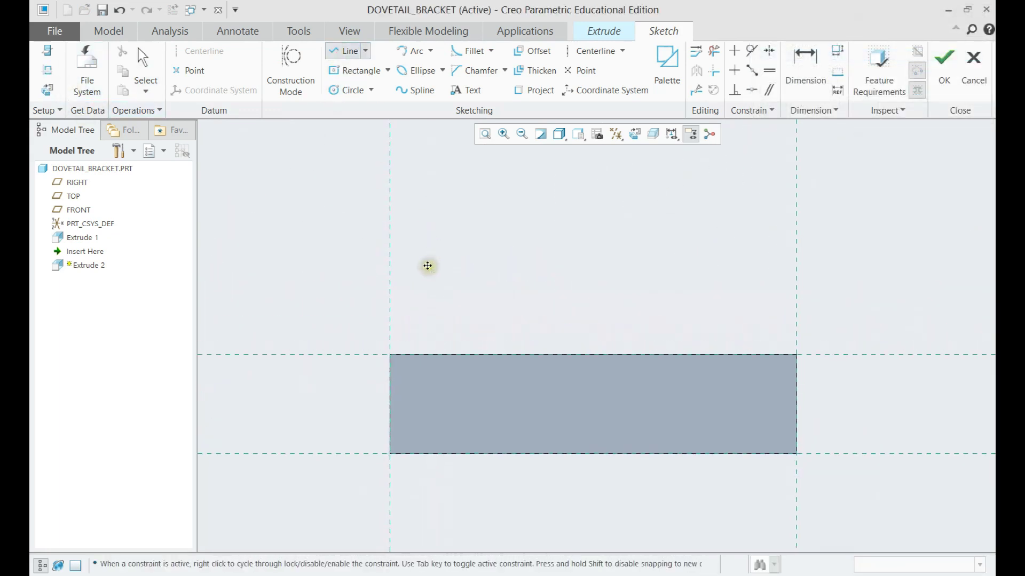
{"action": "left_click", "coordinate": [390, 285]}
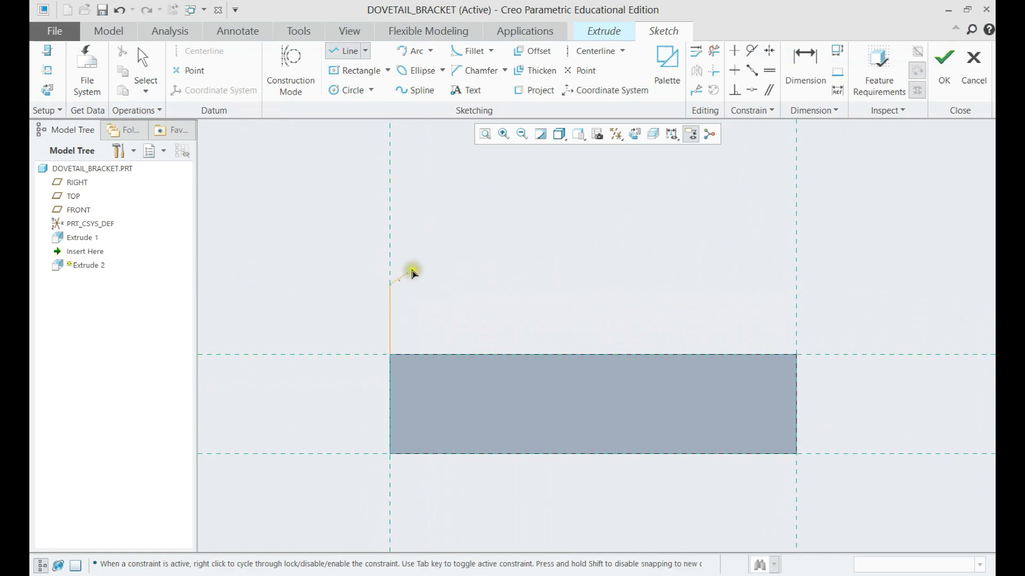
{"action": "middle_click", "coordinate": [421, 259]}
{"action": "middle_click", "coordinate": [441, 247]}
{"action": "left_click", "coordinate": [407, 51]}
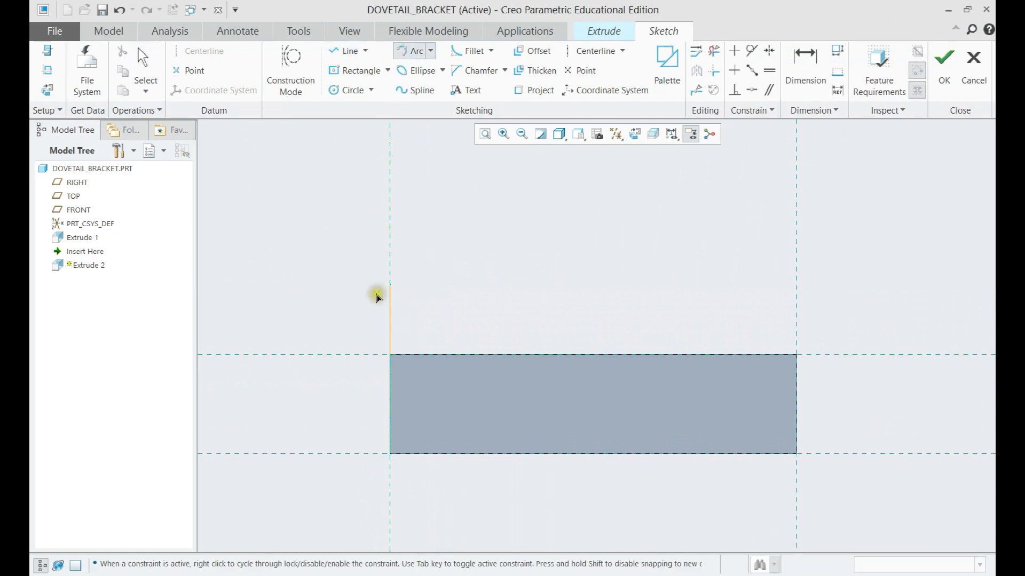
{"action": "left_click", "coordinate": [390, 285]}
{"action": "left_click", "coordinate": [485, 259]}
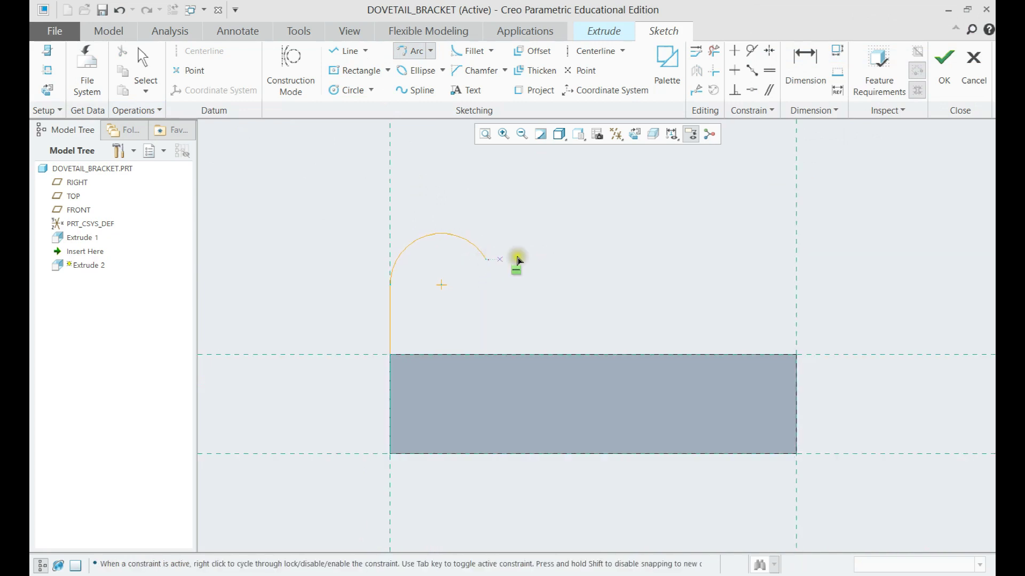
{"action": "middle_click", "coordinate": [556, 242]}
Add the right side line down to the block and make the arc endpoints horizontal
{"action": "left_click", "coordinate": [346, 51]}
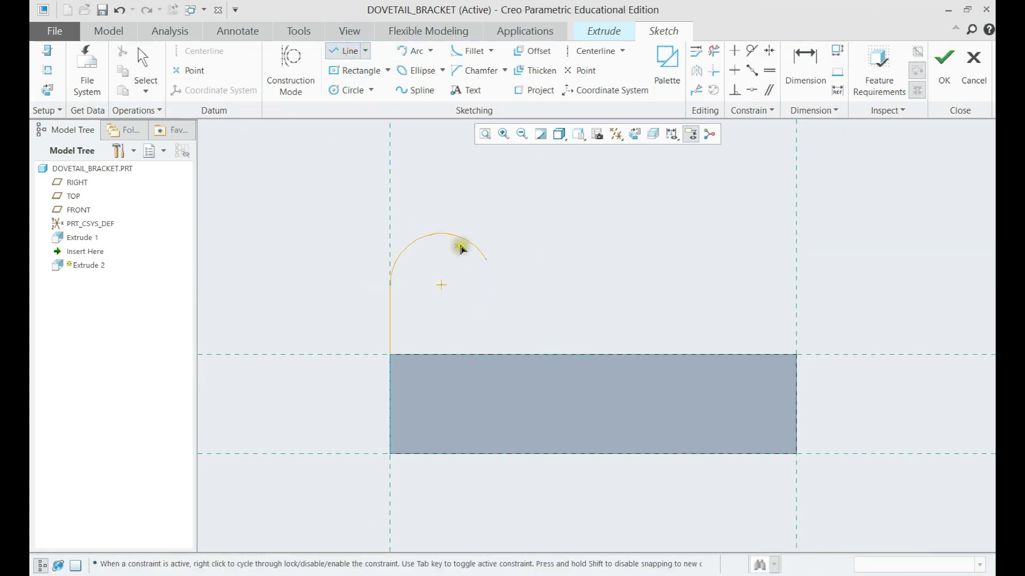
{"action": "left_click", "coordinate": [485, 259]}
{"action": "left_click", "coordinate": [485, 354]}
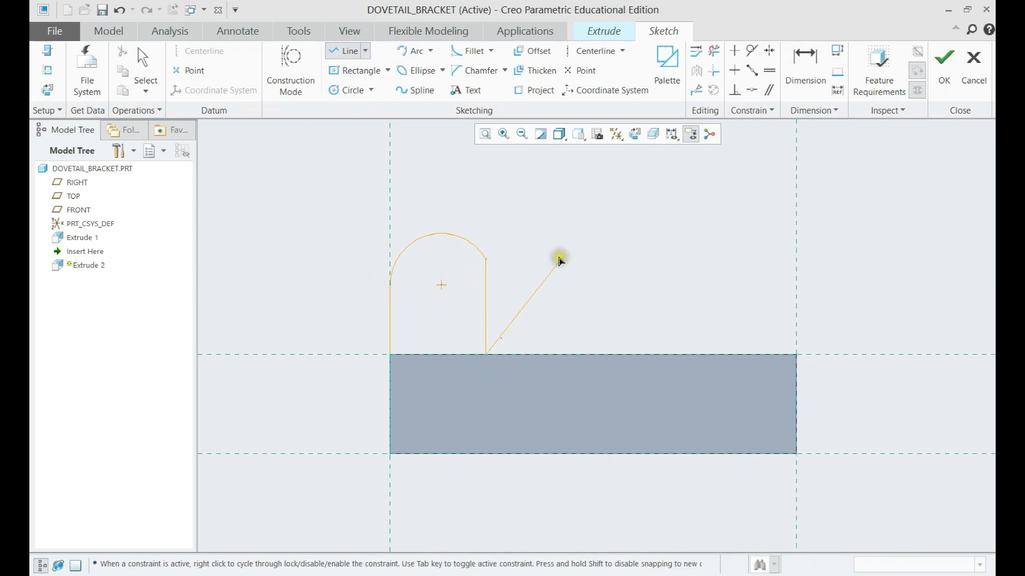
{"action": "middle_click", "coordinate": [559, 259]}
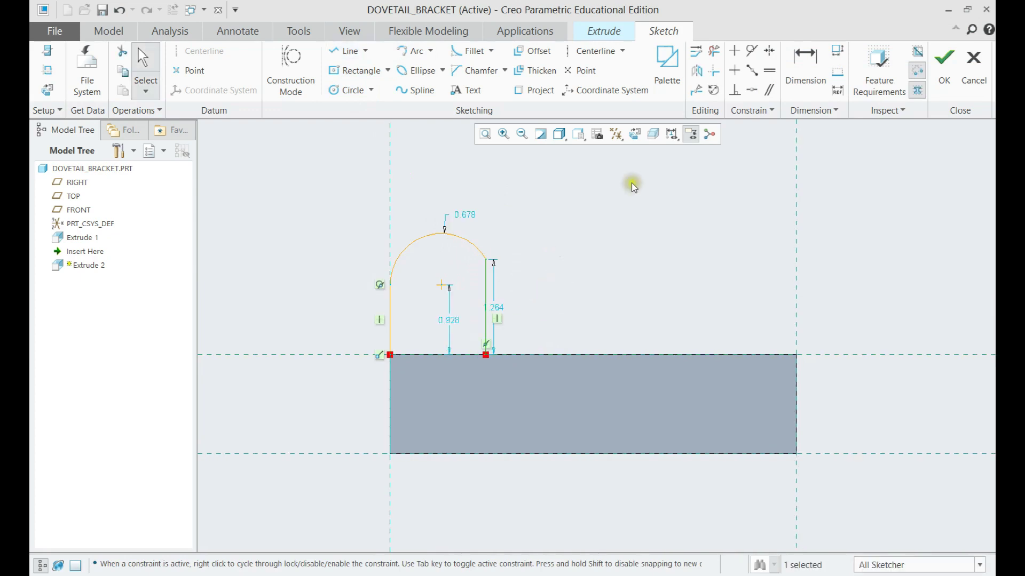
{"action": "left_click", "coordinate": [734, 70]}
{"action": "left_click", "coordinate": [391, 283]}
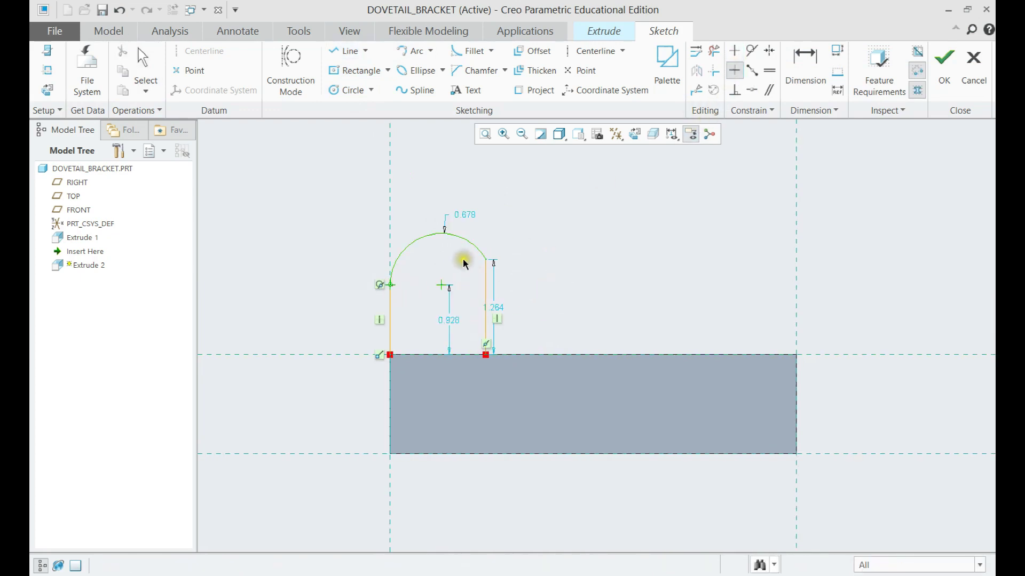
{"action": "left_click", "coordinate": [486, 260]}
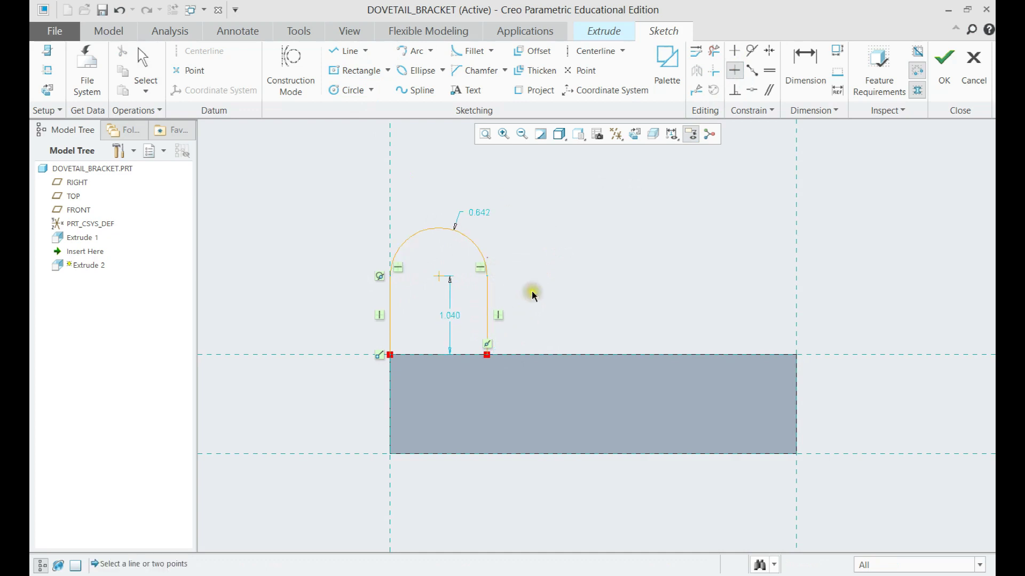
{"action": "middle_click", "coordinate": [569, 272]}
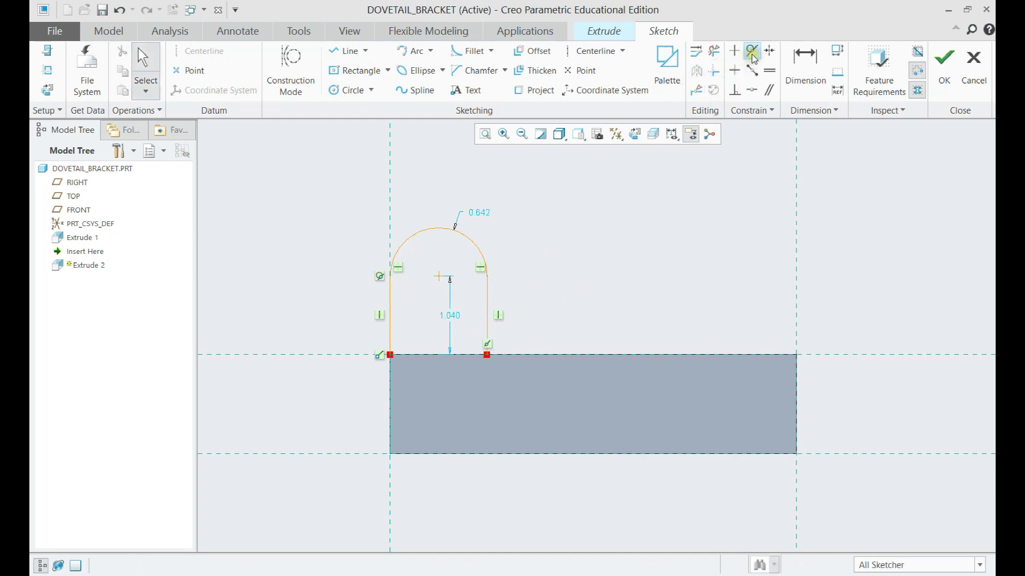
Set the arc radius to 1 and close the profile with a bottom line
{"action": "left_click_drag", "start_coordinate": [451, 314], "coordinate": [349, 322]}
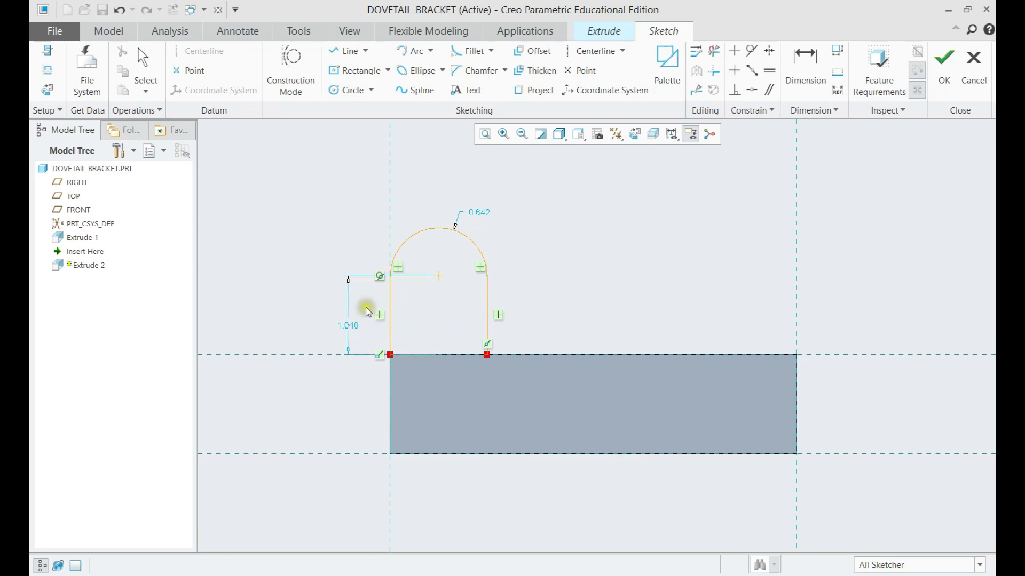
{"action": "double_click", "coordinate": [473, 213]}
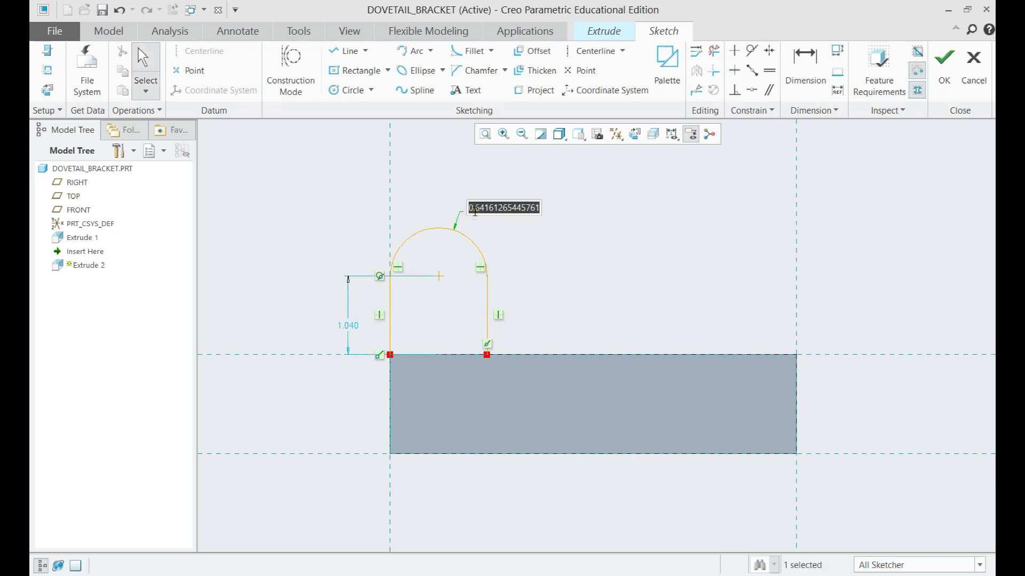
{"action": "type", "text": "1"}
{"action": "key", "text": "Return"}
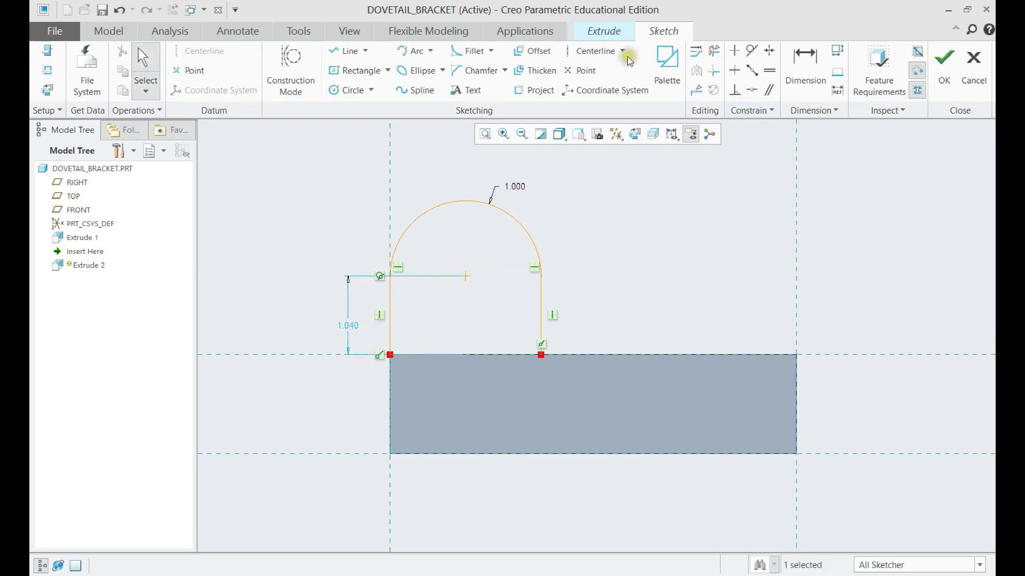
{"action": "left_click", "coordinate": [343, 51]}
{"action": "left_click", "coordinate": [390, 354]}
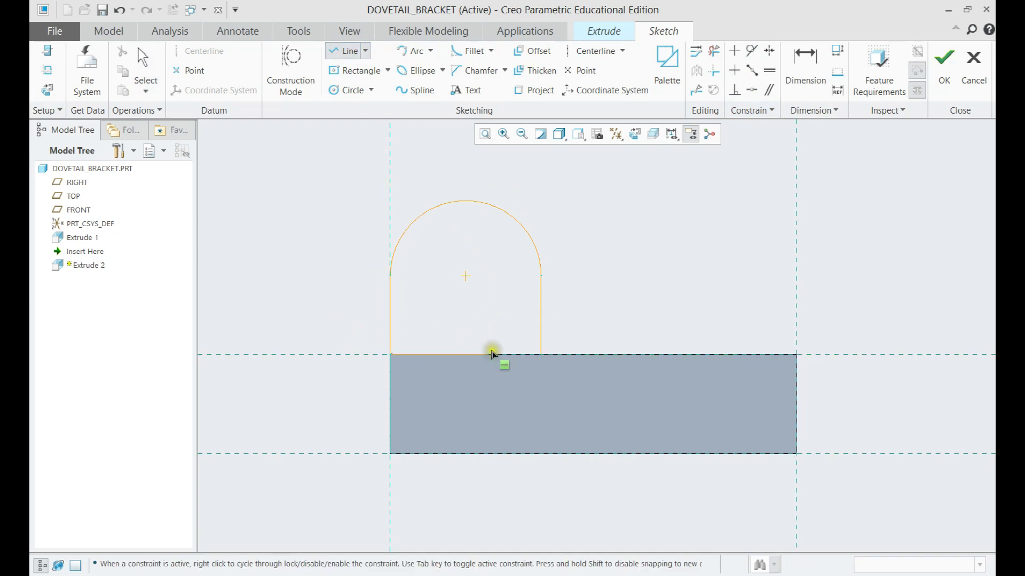
{"action": "left_click", "coordinate": [541, 354]}
{"action": "middle_click", "coordinate": [641, 299]}
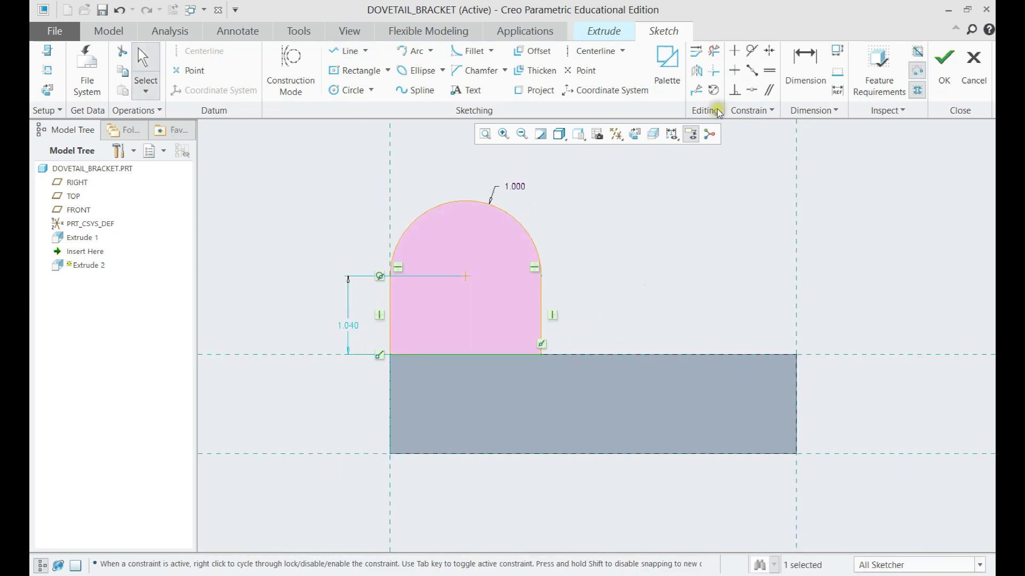
Dimension the arc centre 2.313 above the block's bottom
{"action": "left_click", "coordinate": [805, 63]}
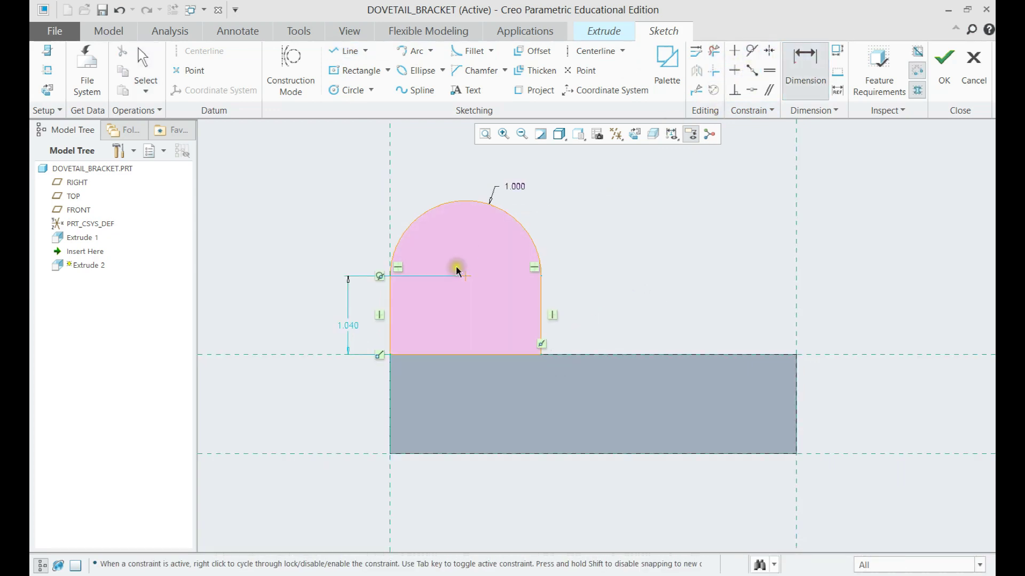
{"action": "left_click", "coordinate": [342, 453]}
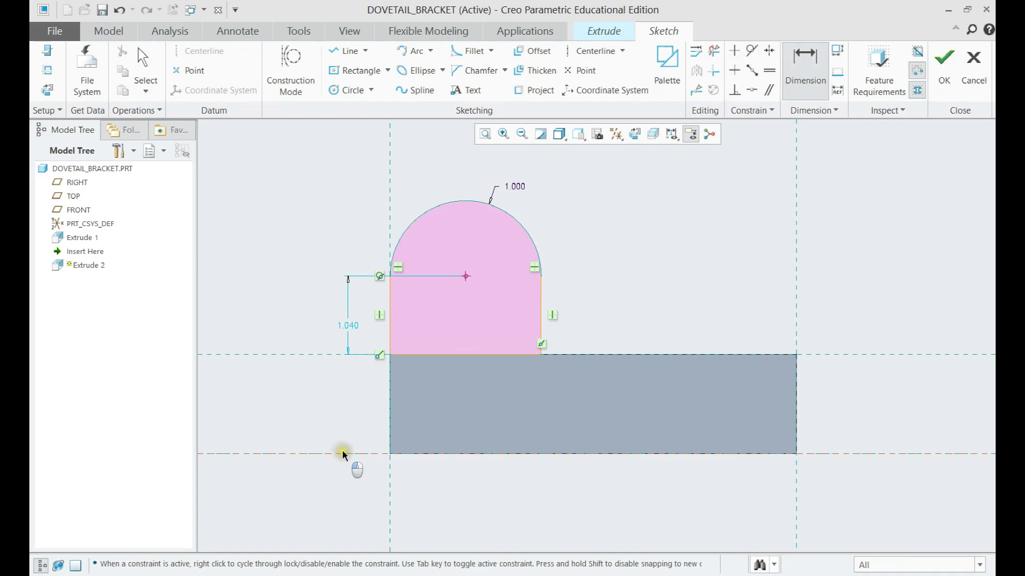
{"action": "middle_click", "coordinate": [341, 395]}
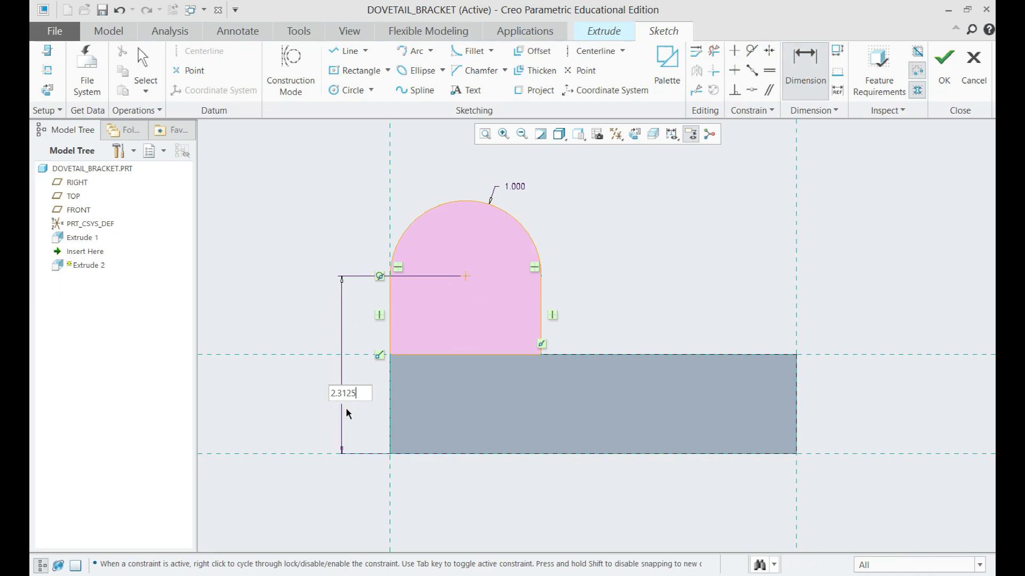
{"action": "key", "text": "Return"}
{"action": "middle_click", "coordinate": [661, 225]}
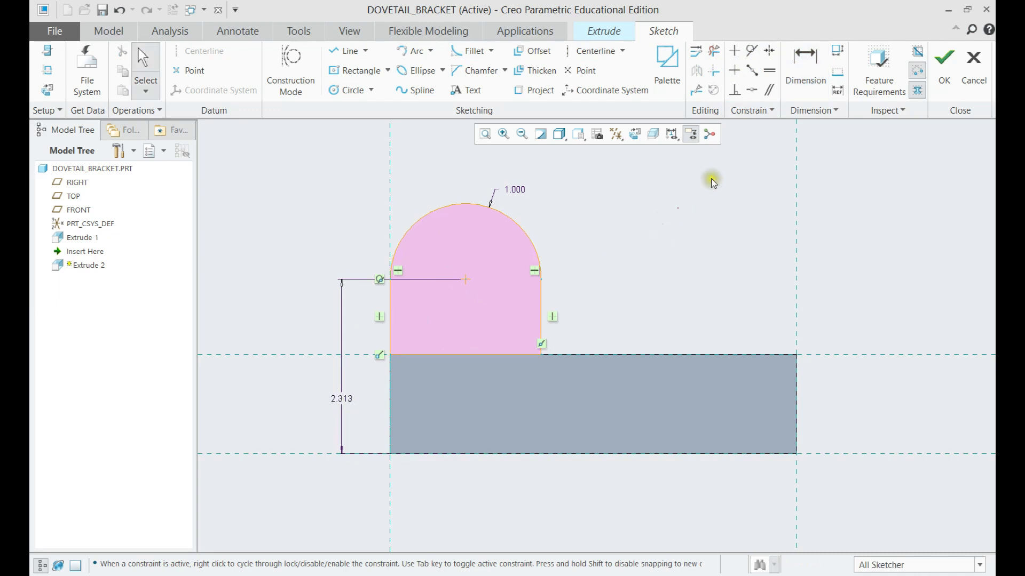
Dimension the arc centre to the block's right edge, making the conflicting 4.375 a reference, and accept the sketch
{"action": "left_click", "coordinate": [806, 69]}
{"action": "left_click", "coordinate": [466, 279]}
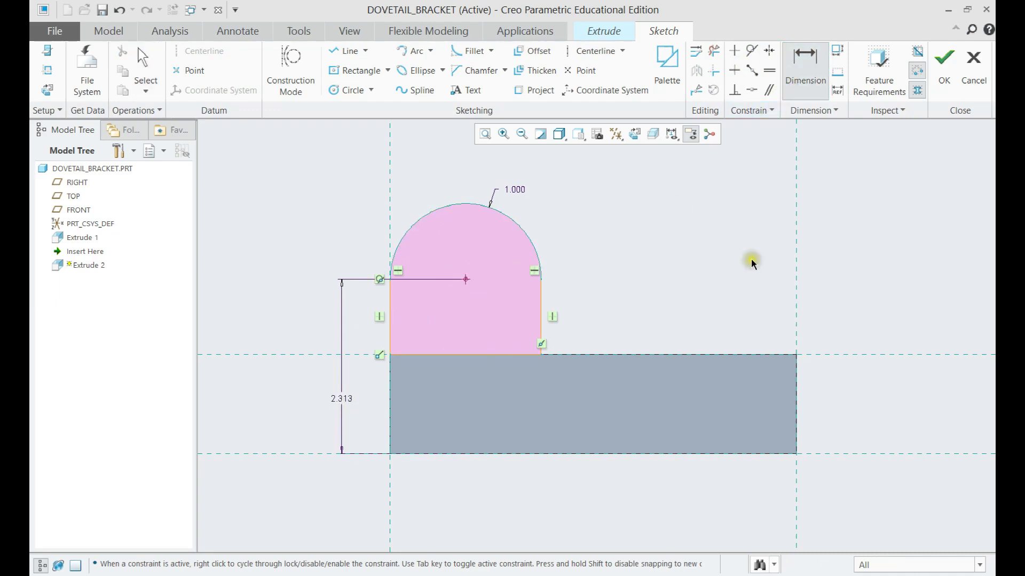
{"action": "left_click", "coordinate": [797, 278]}
{"action": "middle_click", "coordinate": [623, 481]}
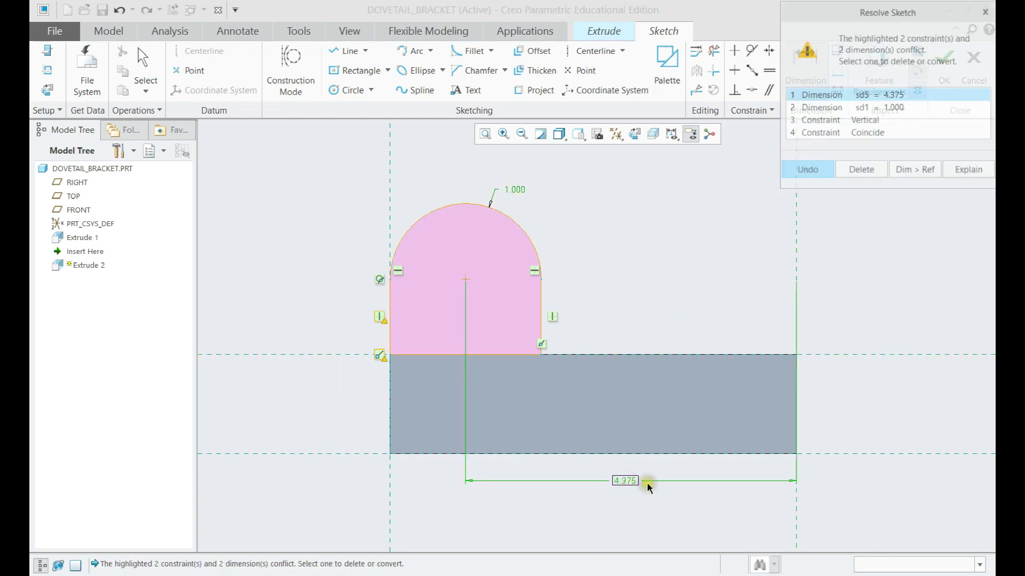
{"action": "left_click", "coordinate": [909, 171]}
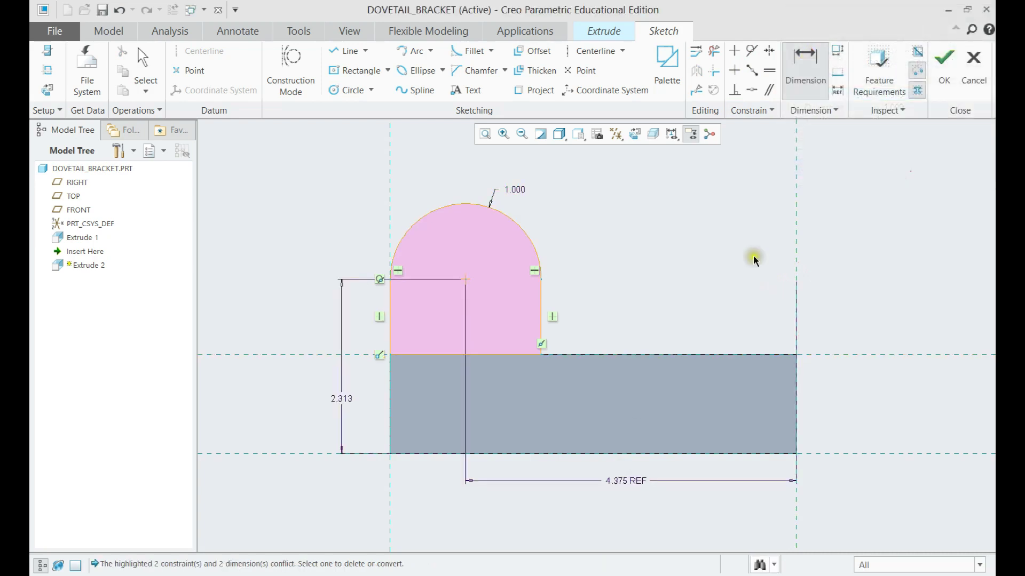
{"action": "middle_click", "coordinate": [706, 270]}
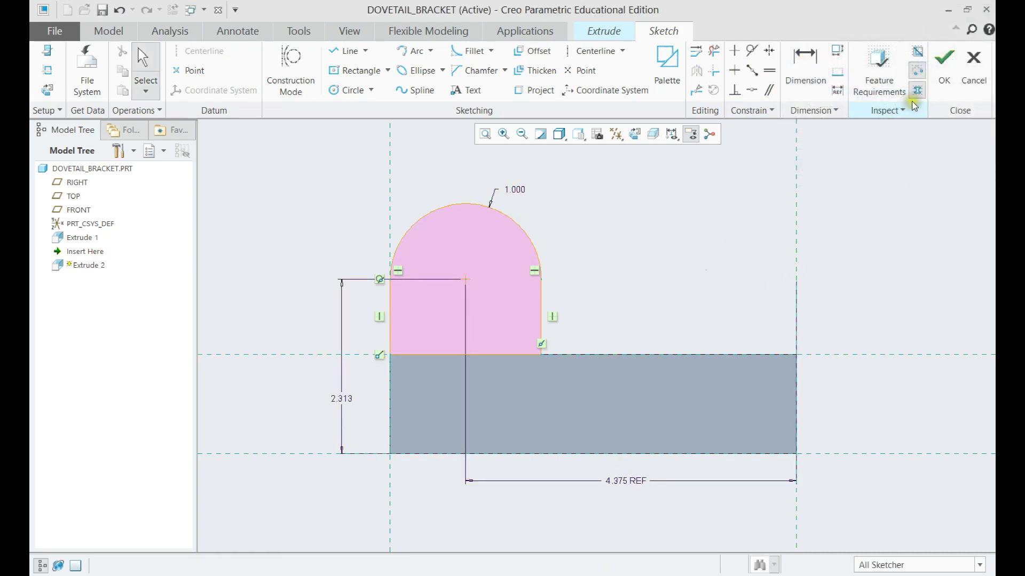
{"action": "left_click", "coordinate": [942, 72]}
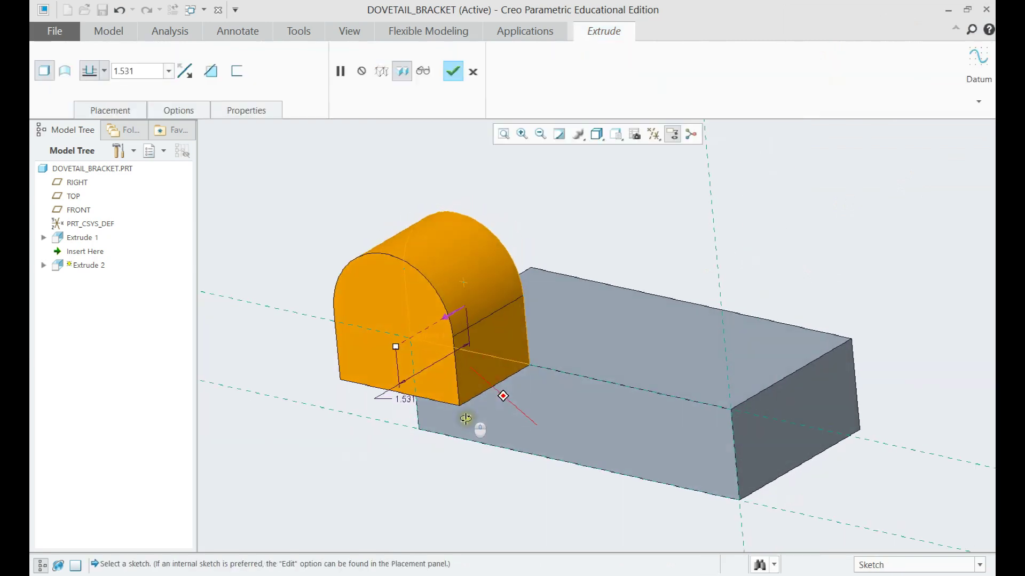
Extrude the arched profile To Selected, up to the block's far side face
{"action": "left_click", "coordinate": [104, 71]}
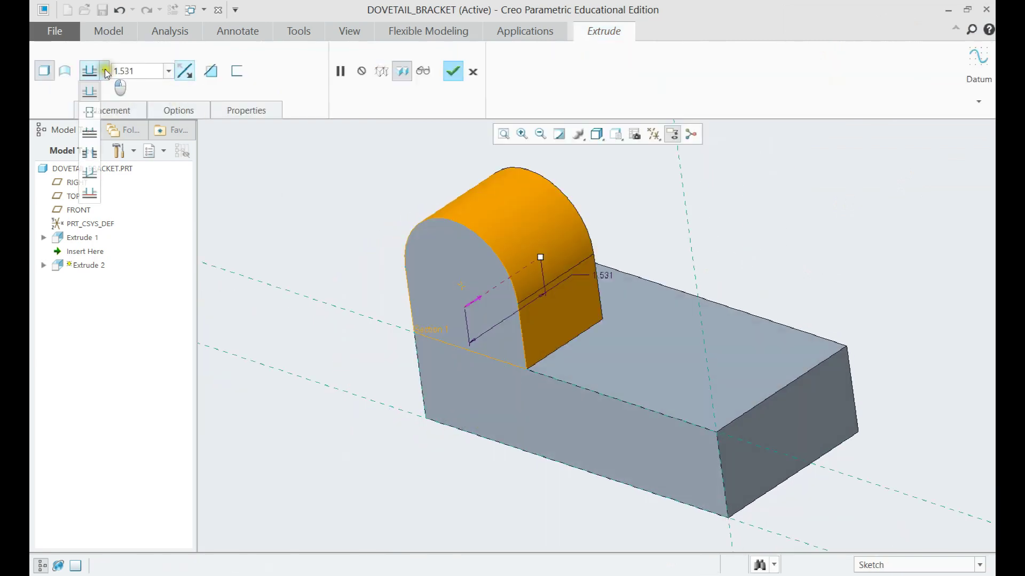
{"action": "left_click", "coordinate": [90, 153]}
{"action": "middle_click_drag", "start_coordinate": [591, 293], "coordinate": [540, 297]}
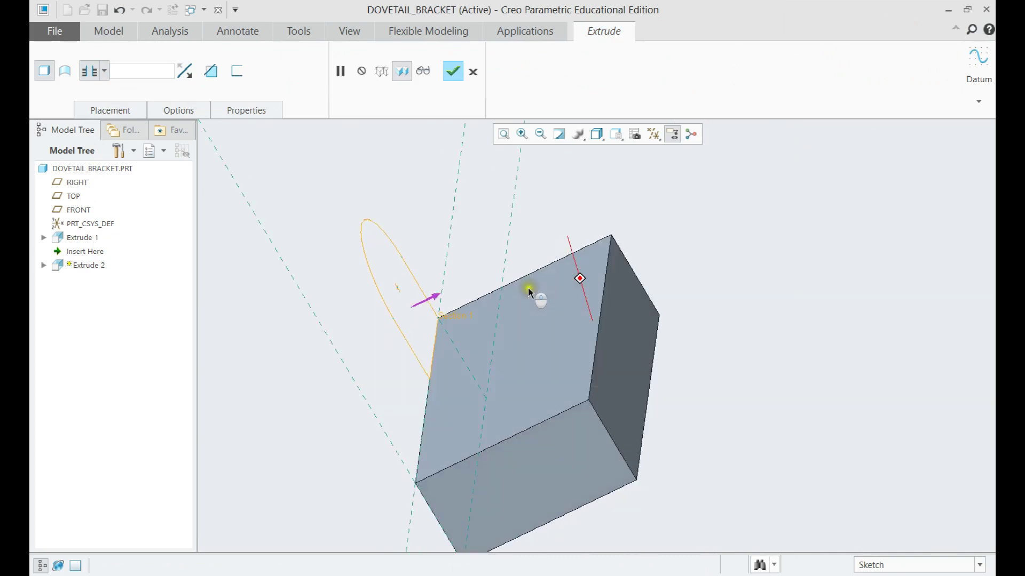
{"action": "left_click", "coordinate": [101, 70]}
{"action": "left_click", "coordinate": [90, 192]}
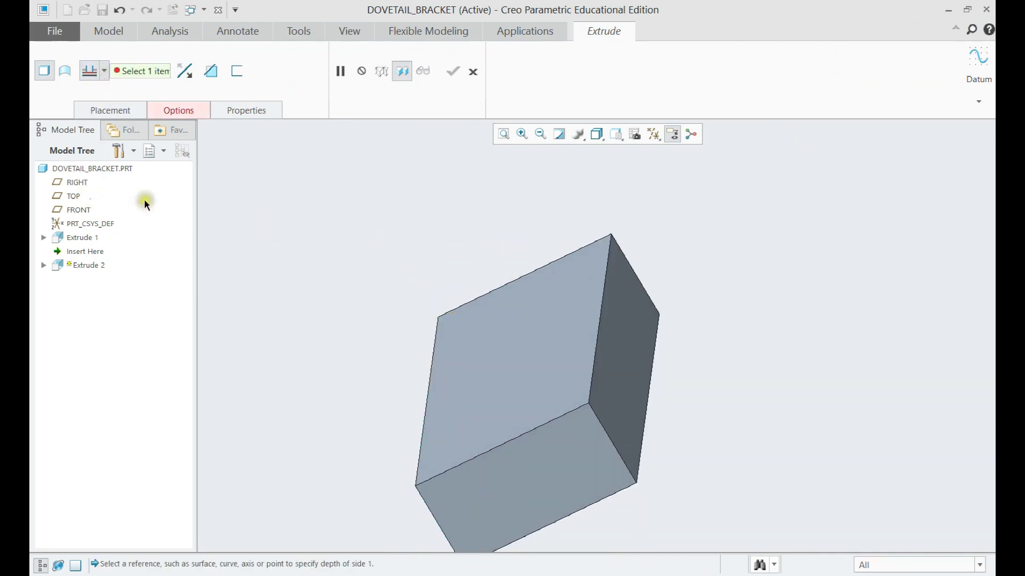
{"action": "left_click", "coordinate": [628, 338]}
{"action": "middle_click_drag", "start_coordinate": [627, 338], "coordinate": [663, 331]}
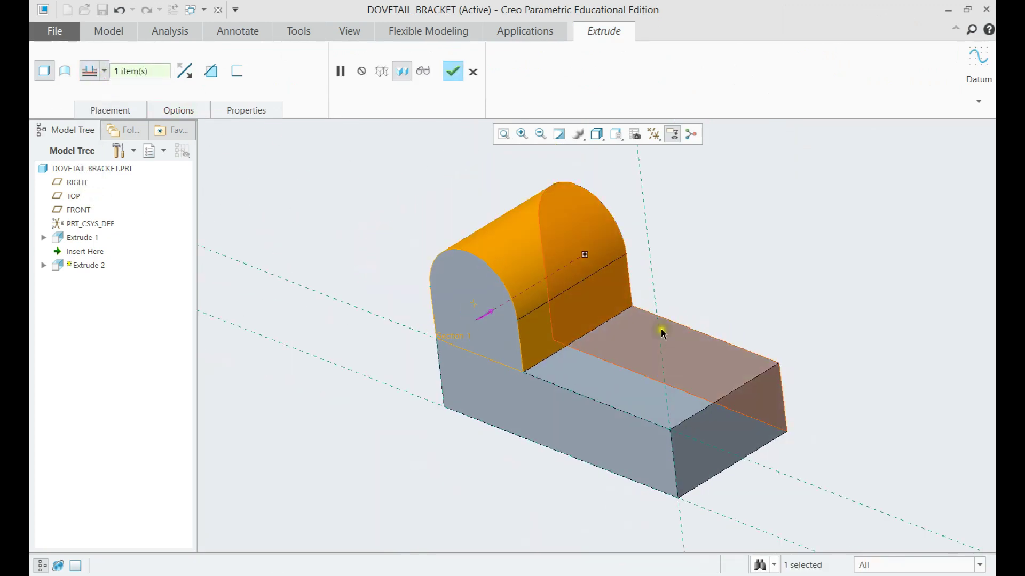
{"action": "left_click", "coordinate": [452, 74]}
{"action": "scroll", "coordinate": [590, 329], "scroll_direction": "down", "scroll_amount": 3}
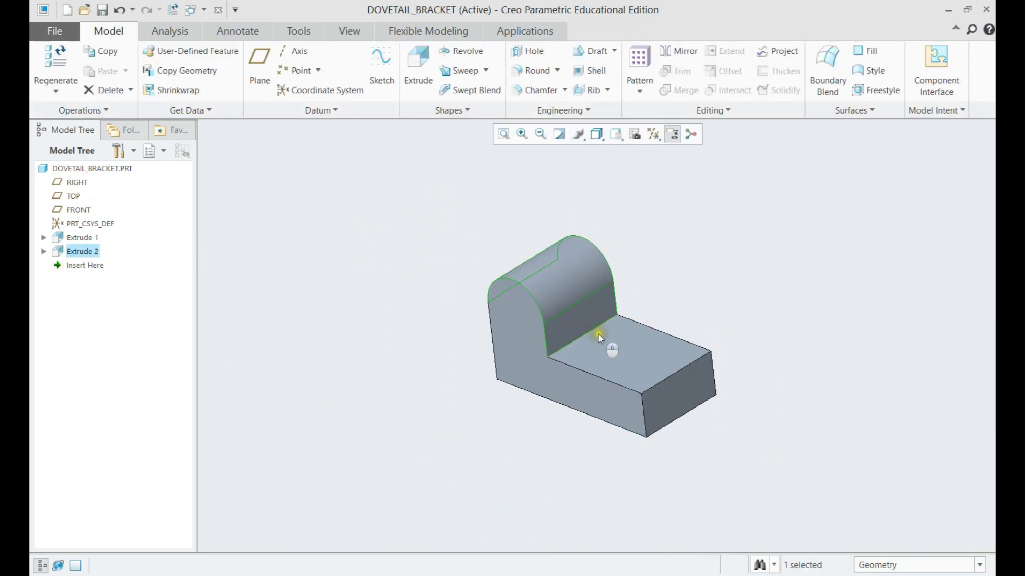
Turn on axis display and create datum axis A_1 through the boss's curved surface
{"action": "left_click", "coordinate": [665, 274]}
{"action": "middle_click_drag", "start_coordinate": [639, 242], "coordinate": [627, 267], "text": "shift"}
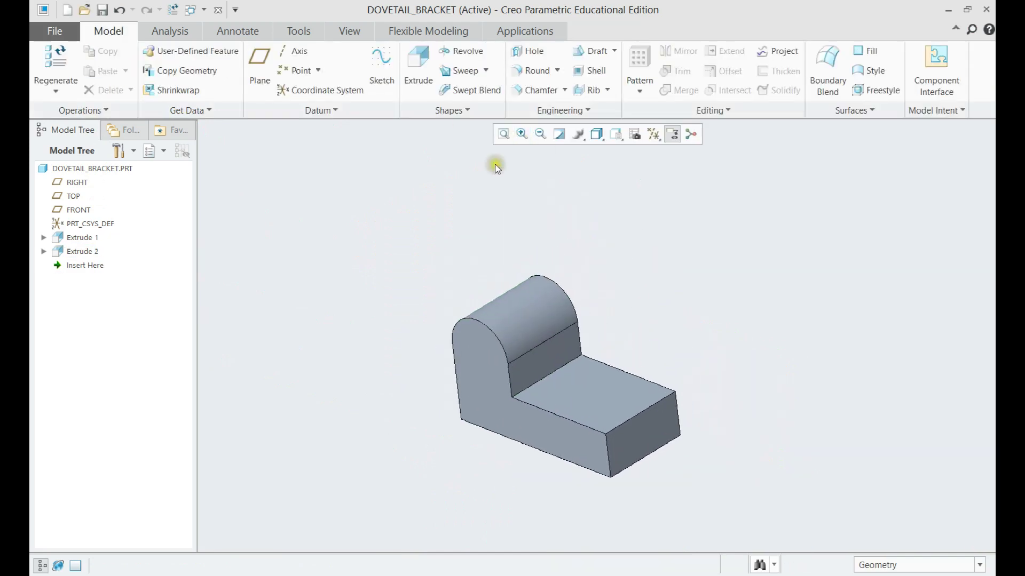
{"action": "left_click", "coordinate": [653, 135]}
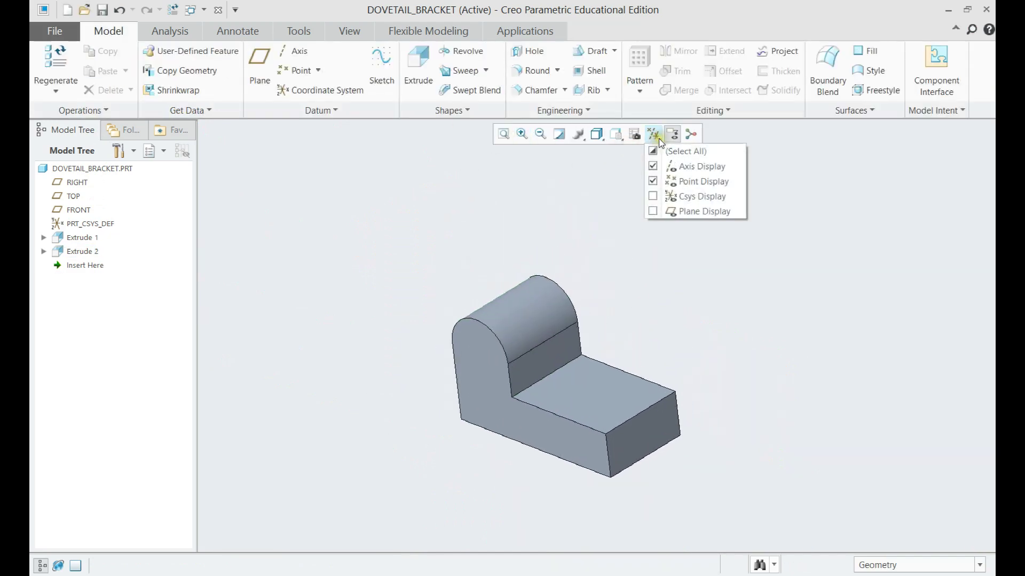
{"action": "left_click", "coordinate": [686, 167]}
{"action": "left_click", "coordinate": [672, 166]}
{"action": "scroll", "coordinate": [504, 322], "scroll_direction": "down", "scroll_amount": 2}
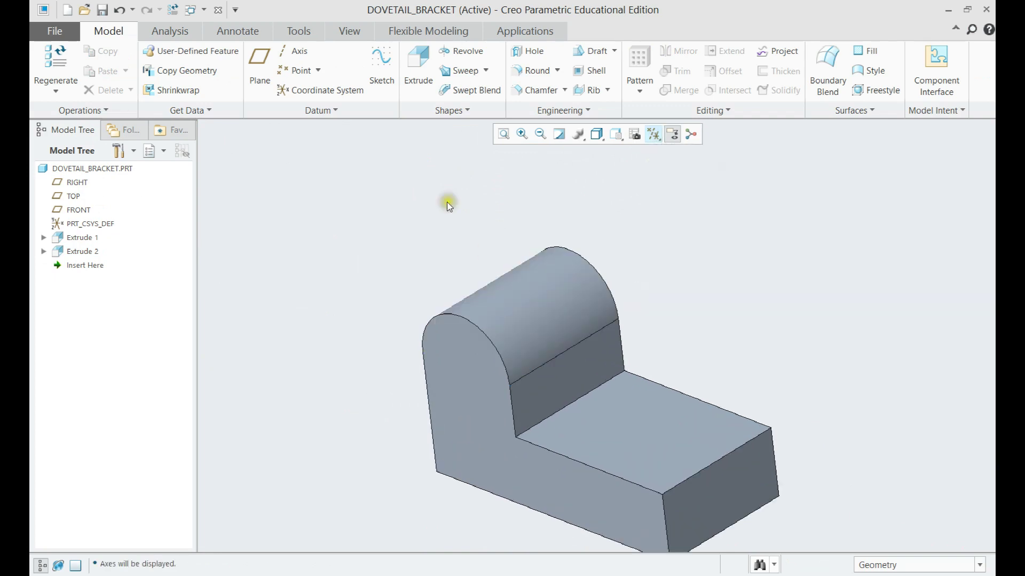
{"action": "left_click", "coordinate": [293, 51]}
{"action": "left_click", "coordinate": [498, 309]}
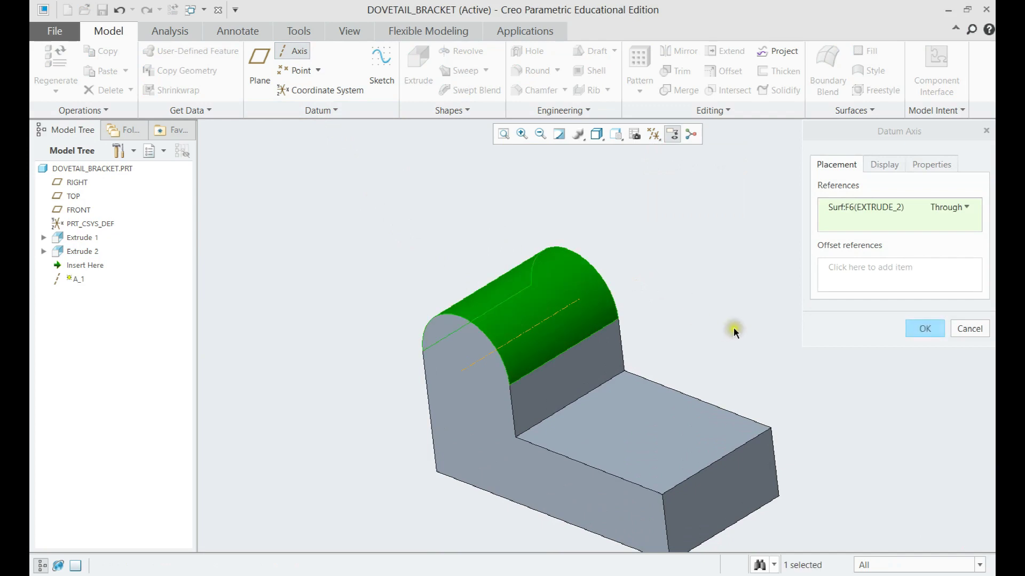
{"action": "left_click", "coordinate": [929, 329]}
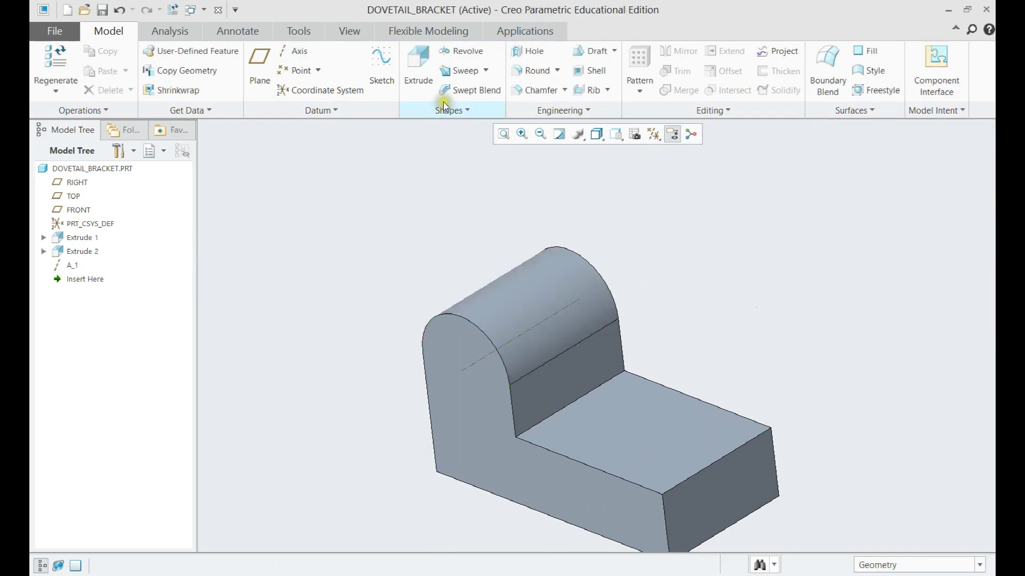
{"action": "left_click", "coordinate": [529, 51]}
Cut a 1.000-diameter Through All hole on the front face, coaxial with axis A_1
{"action": "left_click", "coordinate": [469, 398]}
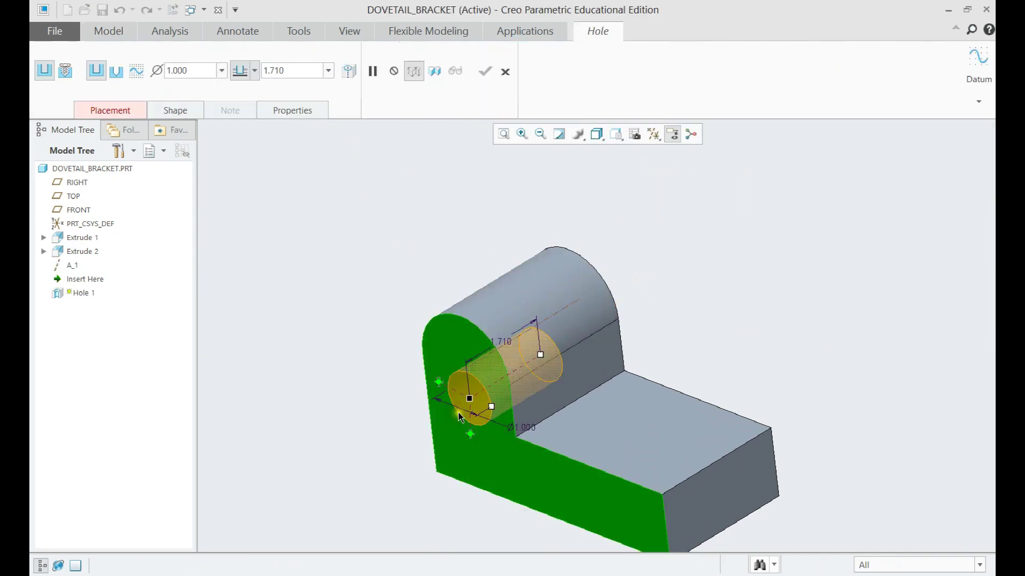
{"action": "scroll", "coordinate": [454, 411], "scroll_direction": "up", "scroll_amount": 5}
{"action": "middle_click_drag", "start_coordinate": [531, 388], "coordinate": [506, 352]}
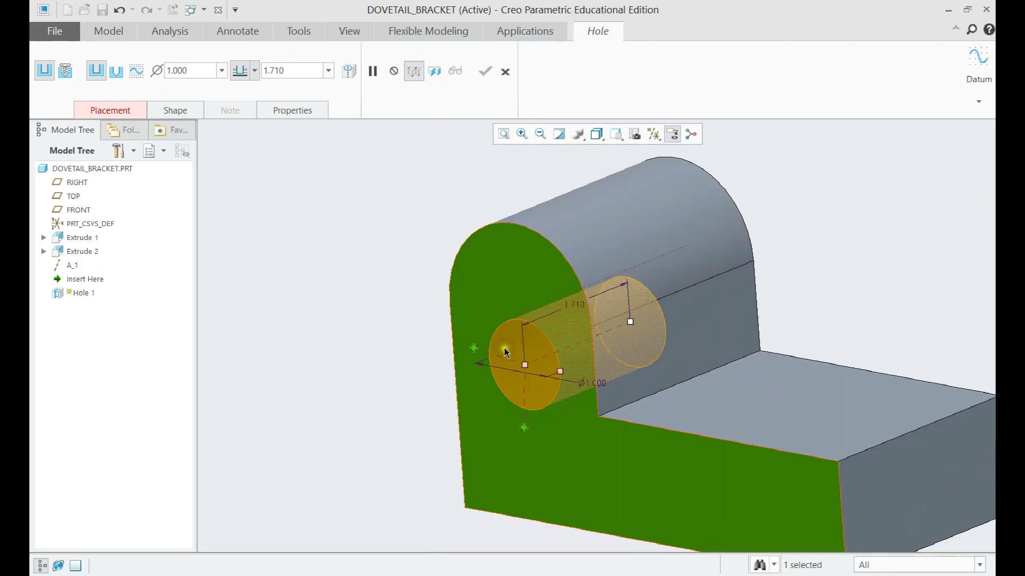
{"action": "left_click", "coordinate": [121, 105]}
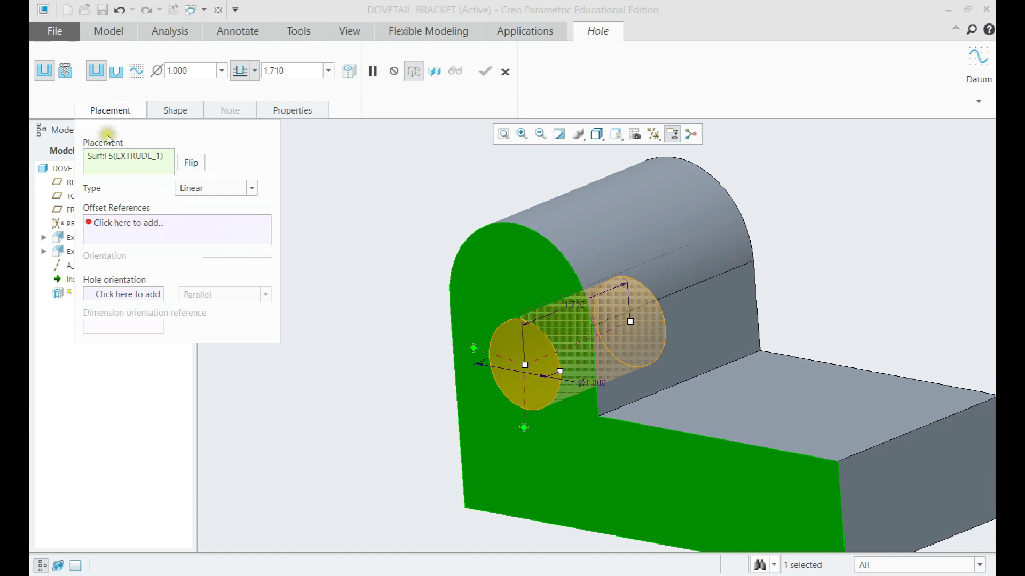
{"action": "left_click", "coordinate": [524, 316], "text": "ctrl"}
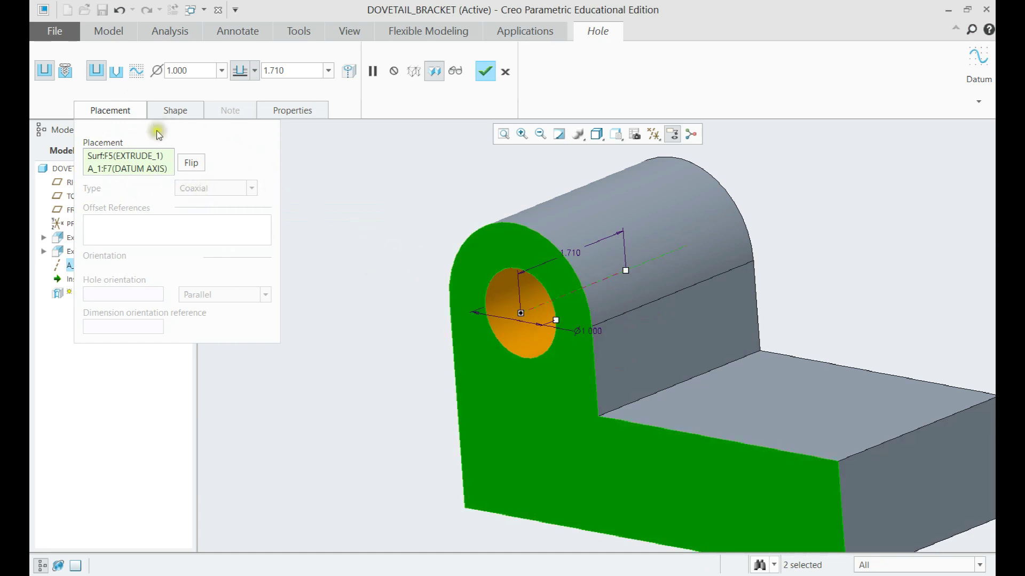
{"action": "left_click", "coordinate": [196, 70]}
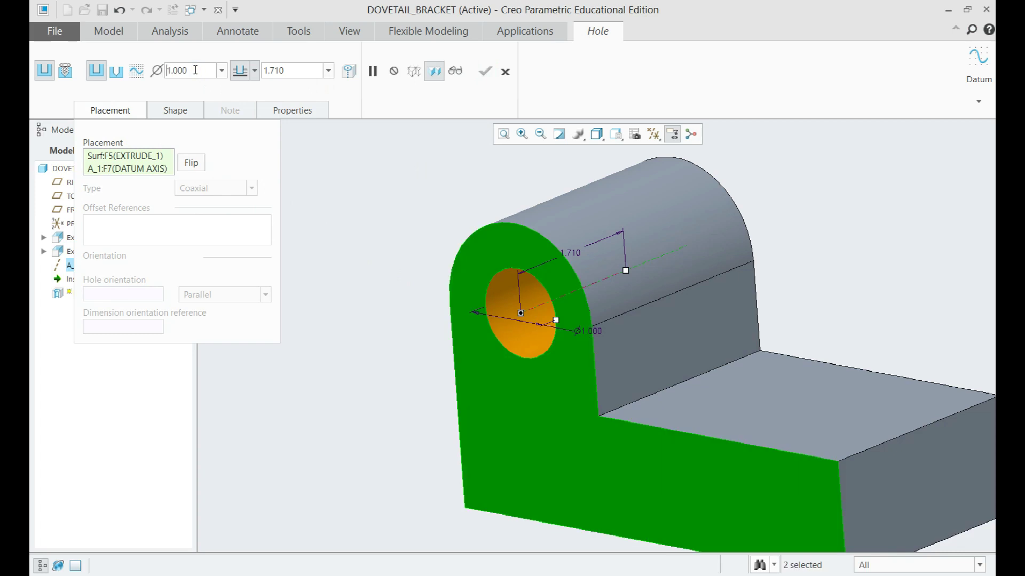
{"action": "left_click", "coordinate": [255, 70]}
{"action": "left_click", "coordinate": [251, 171]}
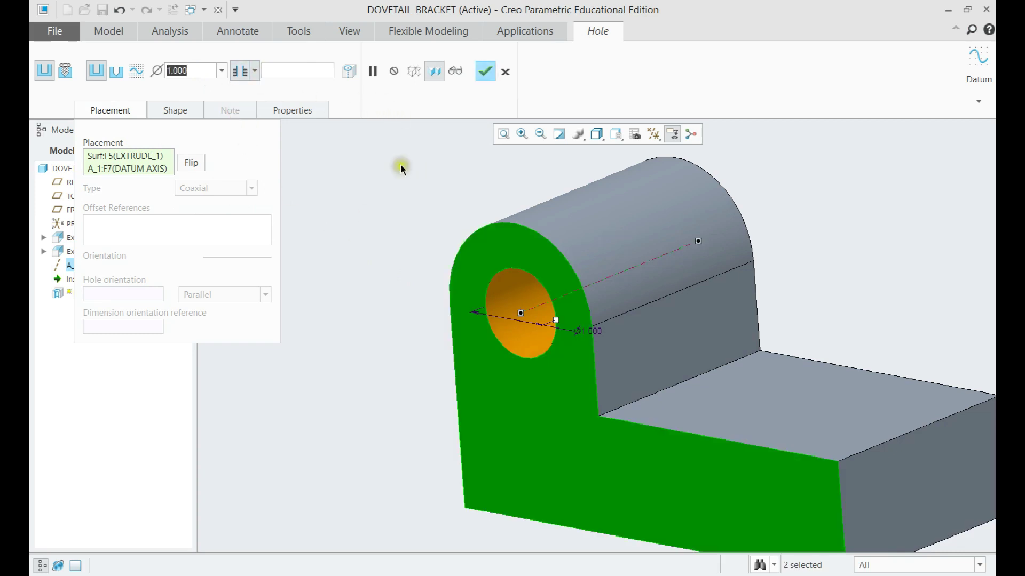
{"action": "left_click", "coordinate": [485, 72]}
{"action": "scroll", "coordinate": [395, 308], "scroll_direction": "down", "scroll_amount": 3}
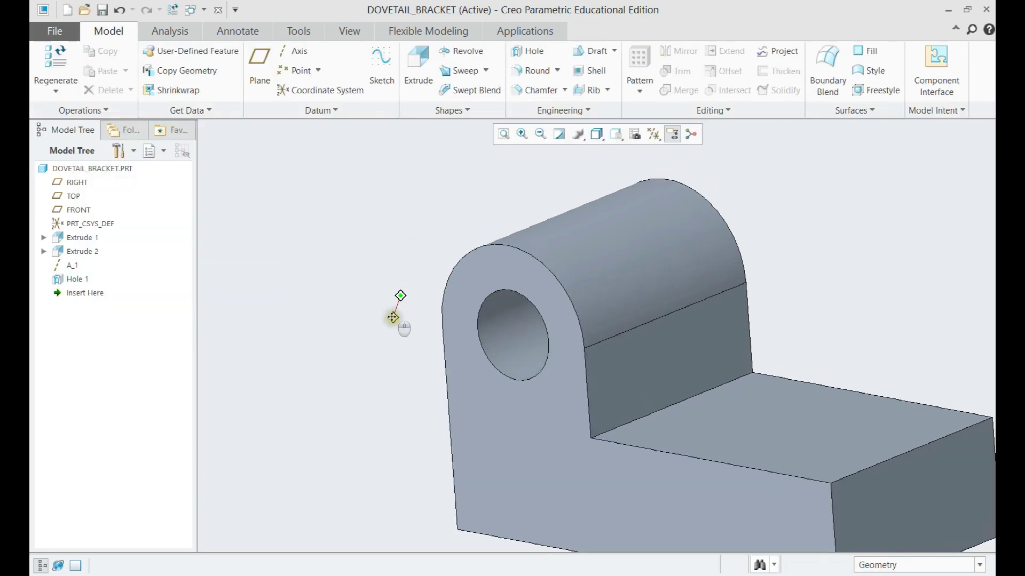
Start an extrusion on the base's top face, adding the part's end faces as references
{"action": "middle_click_drag", "start_coordinate": [413, 309], "coordinate": [550, 307]}
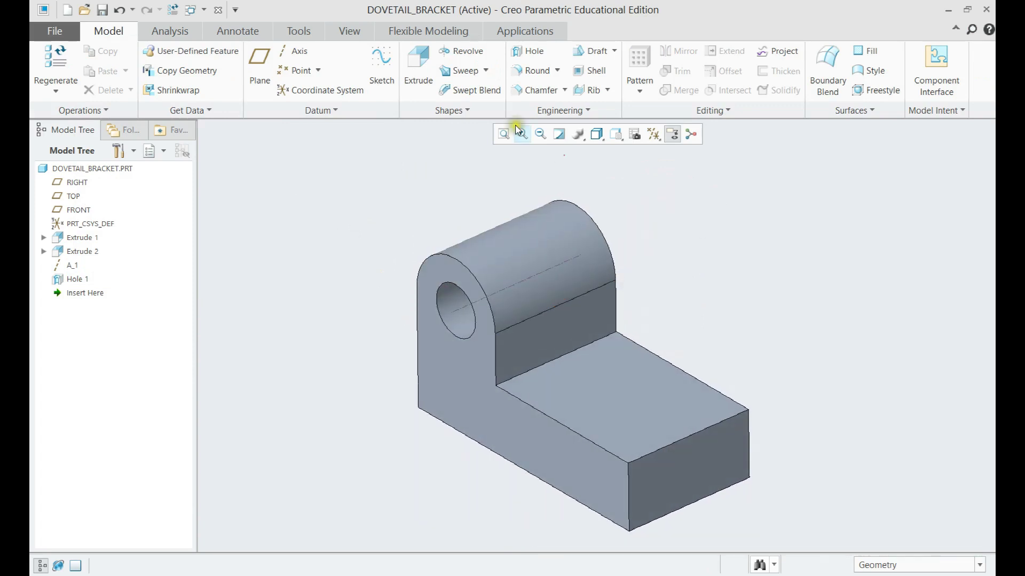
{"action": "left_click", "coordinate": [418, 70]}
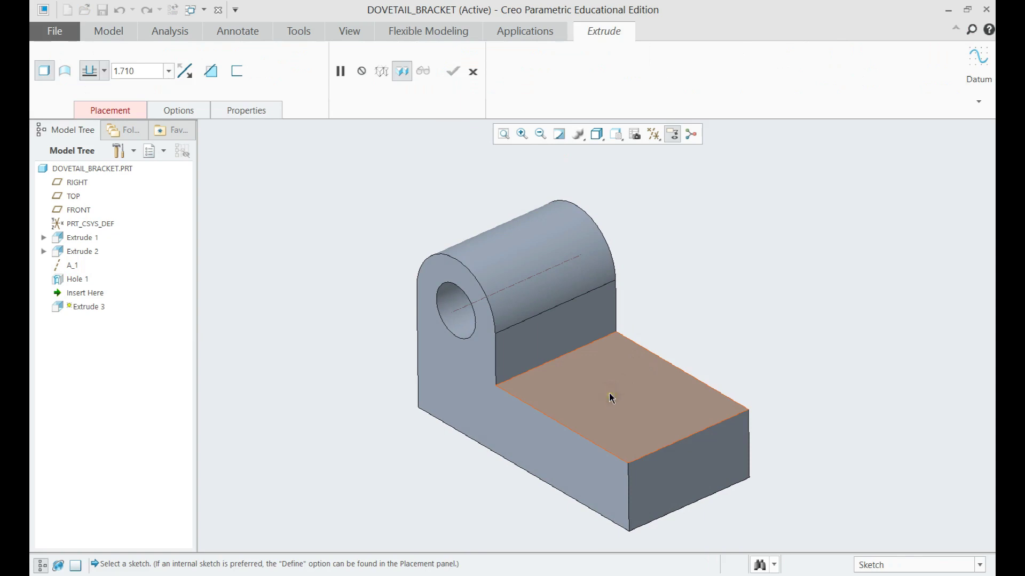
{"action": "left_click", "coordinate": [609, 394]}
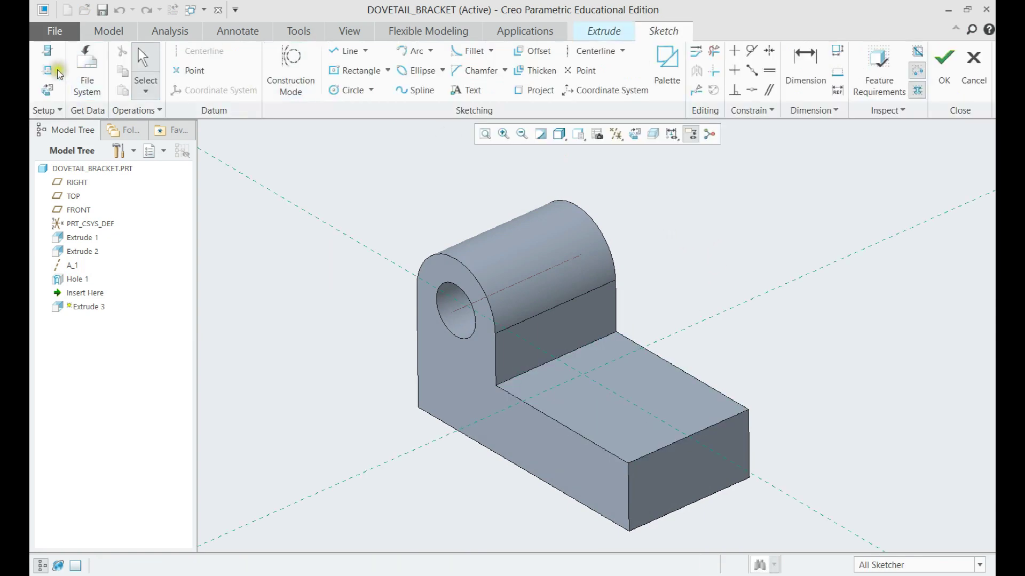
{"action": "left_click", "coordinate": [57, 70]}
{"action": "left_click", "coordinate": [458, 362]}
{"action": "middle_click_drag", "start_coordinate": [458, 357], "coordinate": [397, 365]}
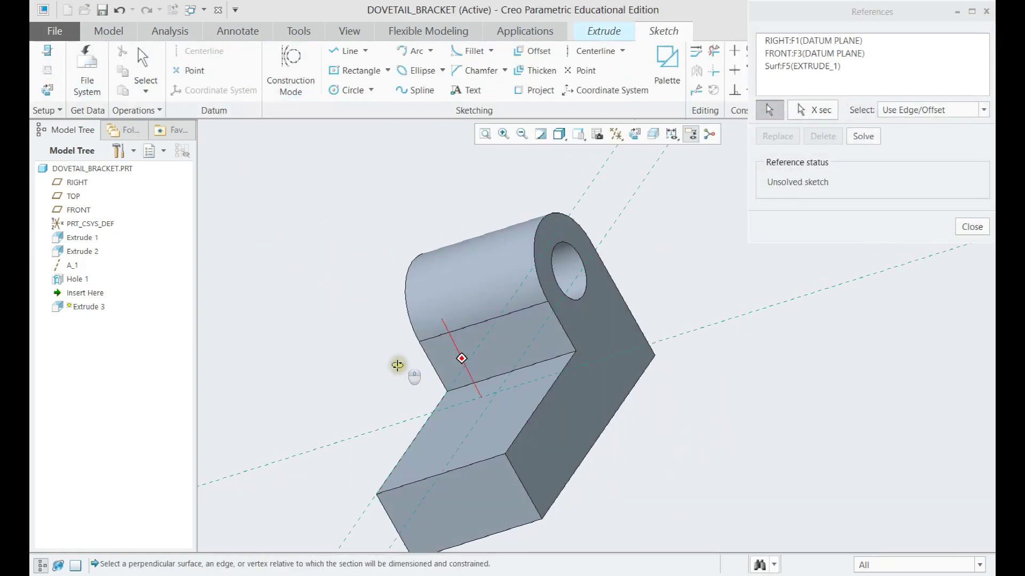
{"action": "left_click", "coordinate": [615, 342]}
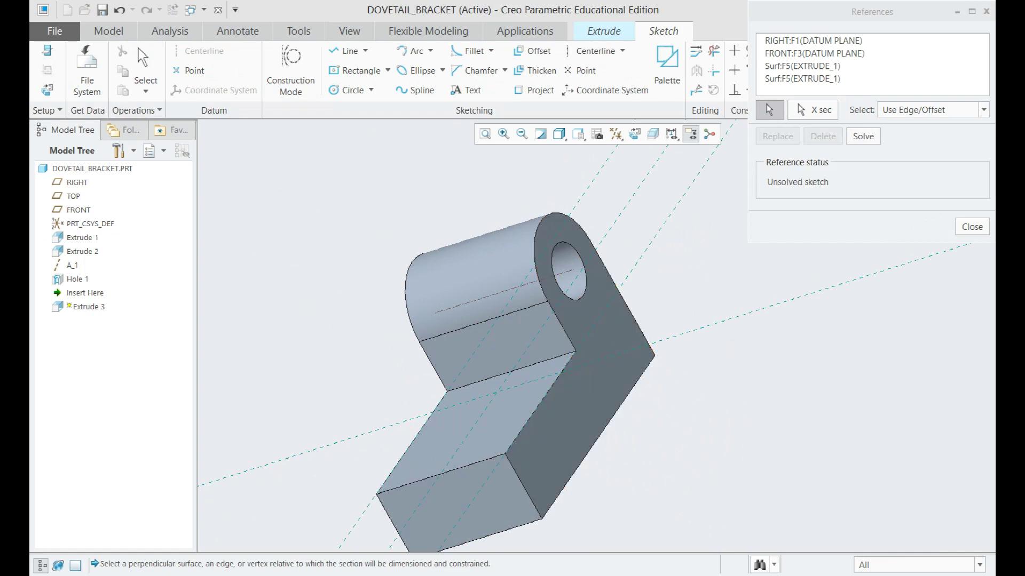
{"action": "middle_click_drag", "start_coordinate": [591, 360], "coordinate": [608, 362]}
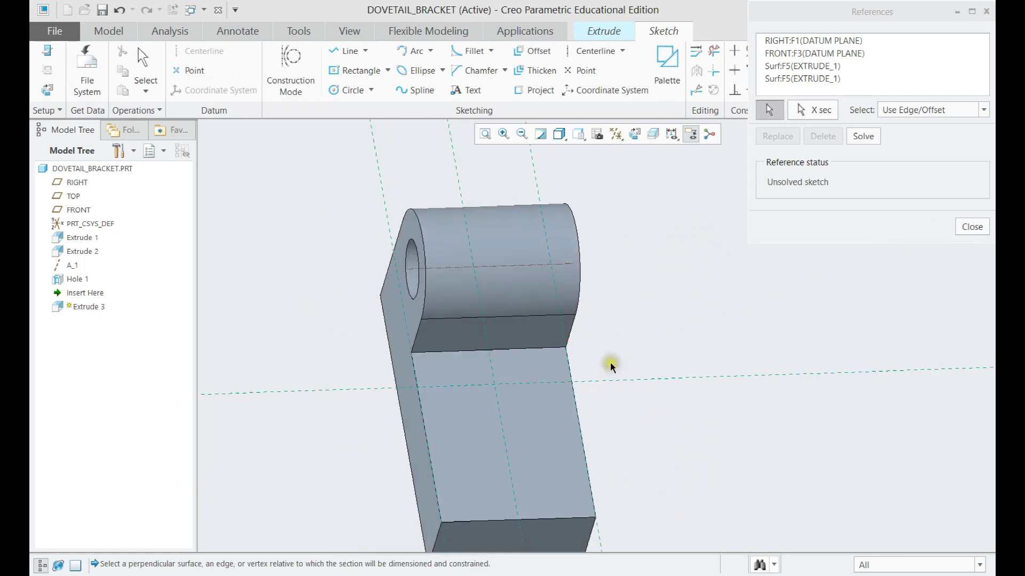
{"action": "left_click", "coordinate": [858, 137]}
{"action": "left_click", "coordinate": [971, 227]}
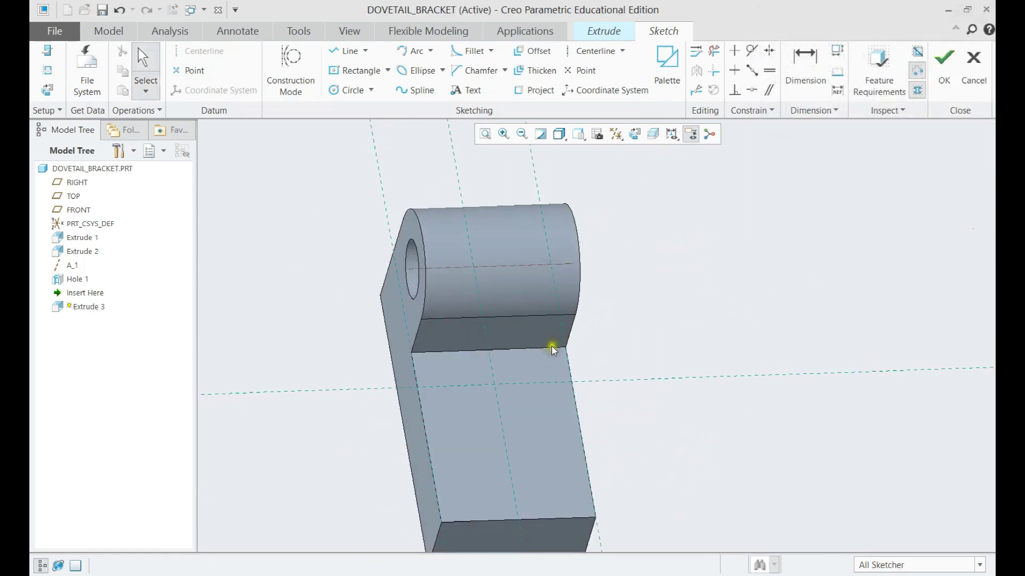
{"action": "left_click", "coordinate": [47, 89]}
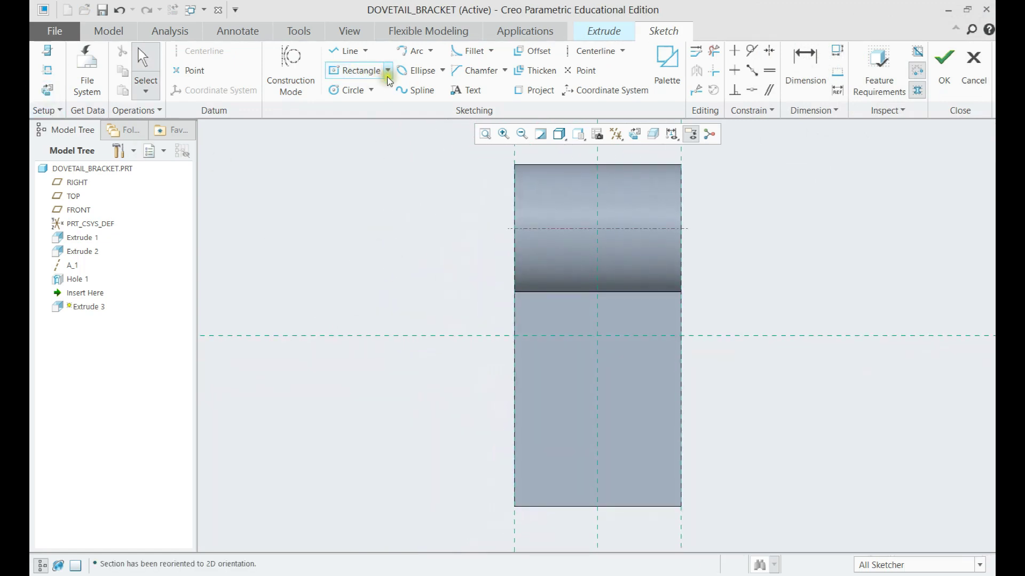
Add the top surface as a reference and delete the RIGHT and FRONT plane references
{"action": "key", "text": "ctrl+d"}
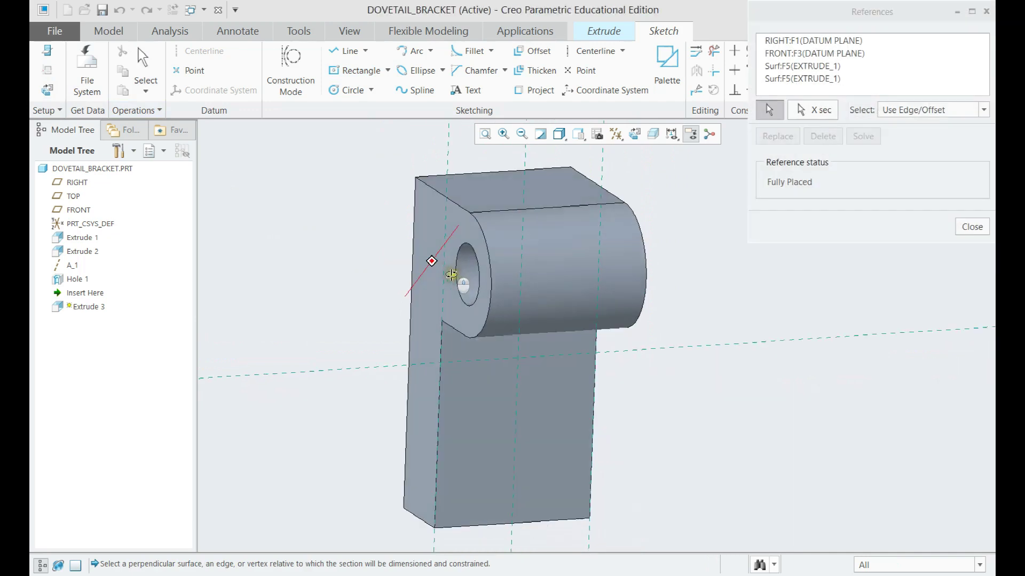
{"action": "left_click", "coordinate": [470, 201]}
{"action": "mouse_move", "coordinate": [470, 201]}
{"action": "middle_mouse_down"}
{"action": "mouse_move", "coordinate": [531, 192]}
{"action": "mouse_move", "coordinate": [506, 245]}
{"action": "mouse_move", "coordinate": [529, 267]}
{"action": "middle_mouse_up"}
{"action": "left_click", "coordinate": [863, 136]}
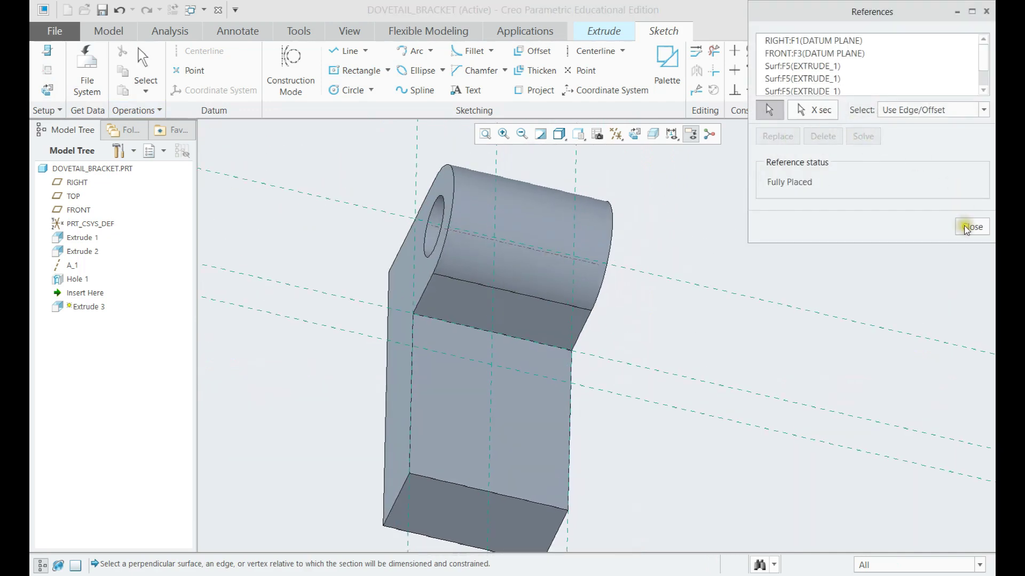
{"action": "left_click_drag", "start_coordinate": [823, 54], "coordinate": [824, 43]}
{"action": "left_click", "coordinate": [822, 136]}
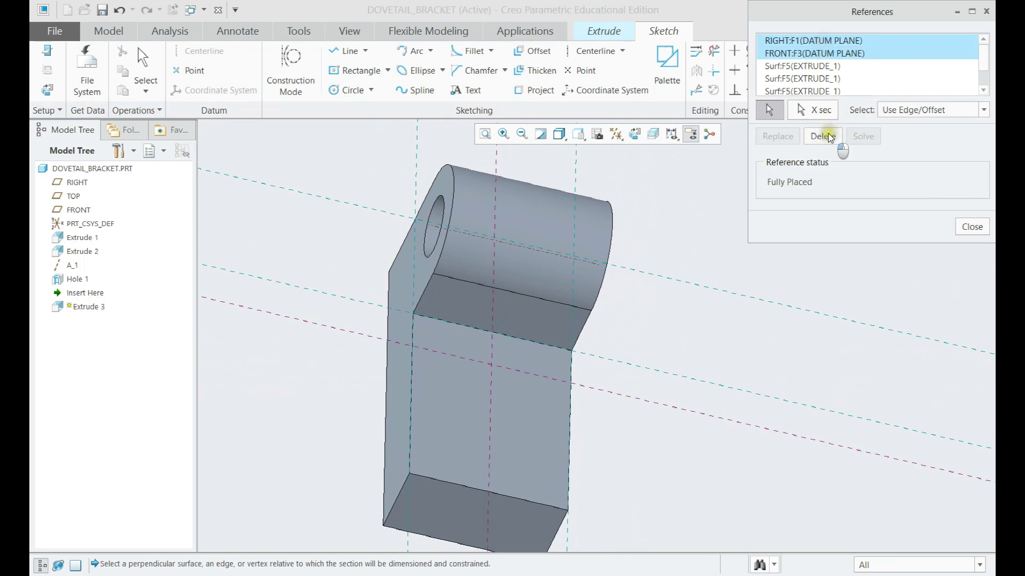
{"action": "left_click", "coordinate": [971, 227]}
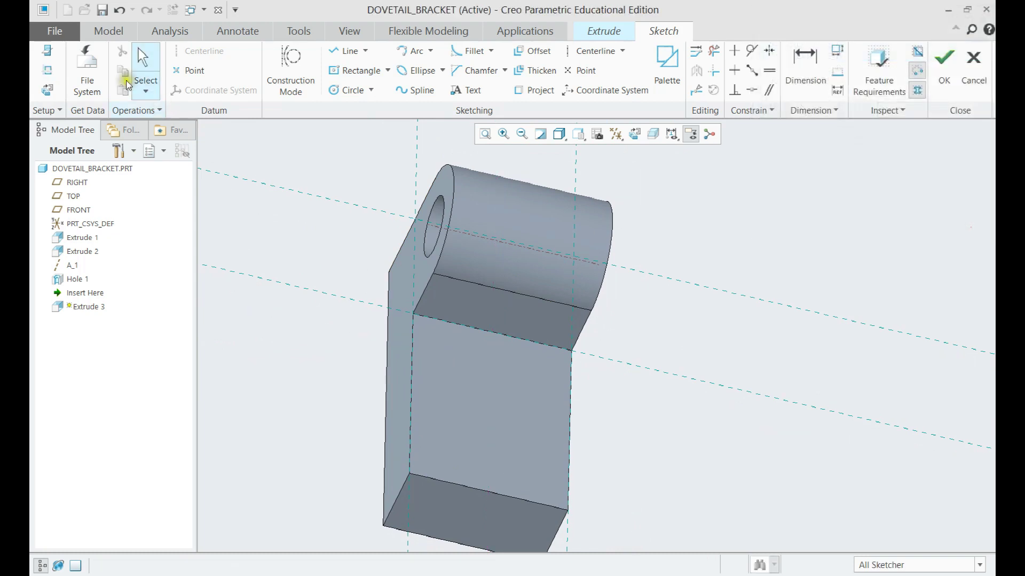
{"action": "left_click", "coordinate": [47, 70]}
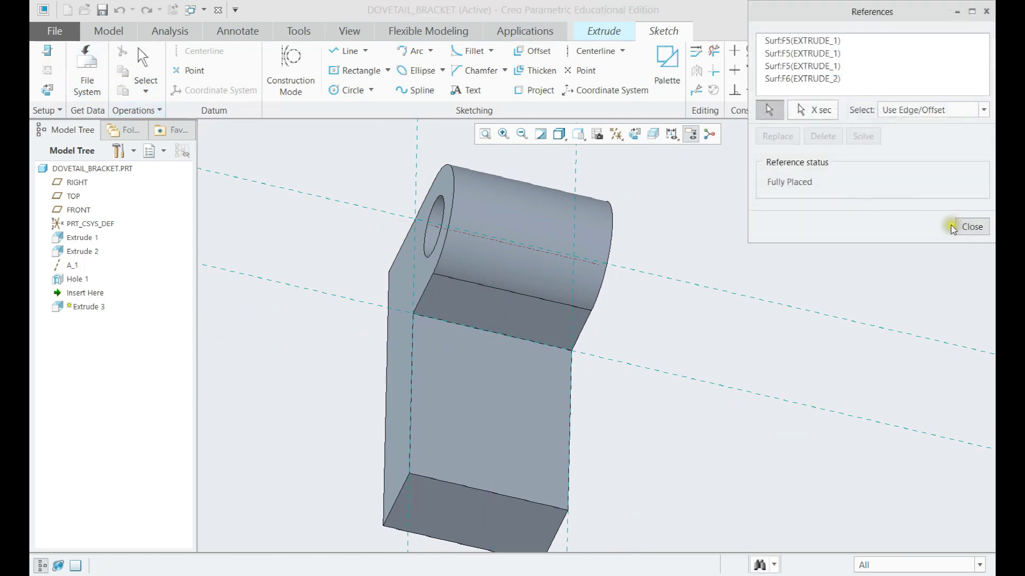
Draw a corner rectangle from the boss's top edge down past the lower reference
{"action": "left_click", "coordinate": [967, 227]}
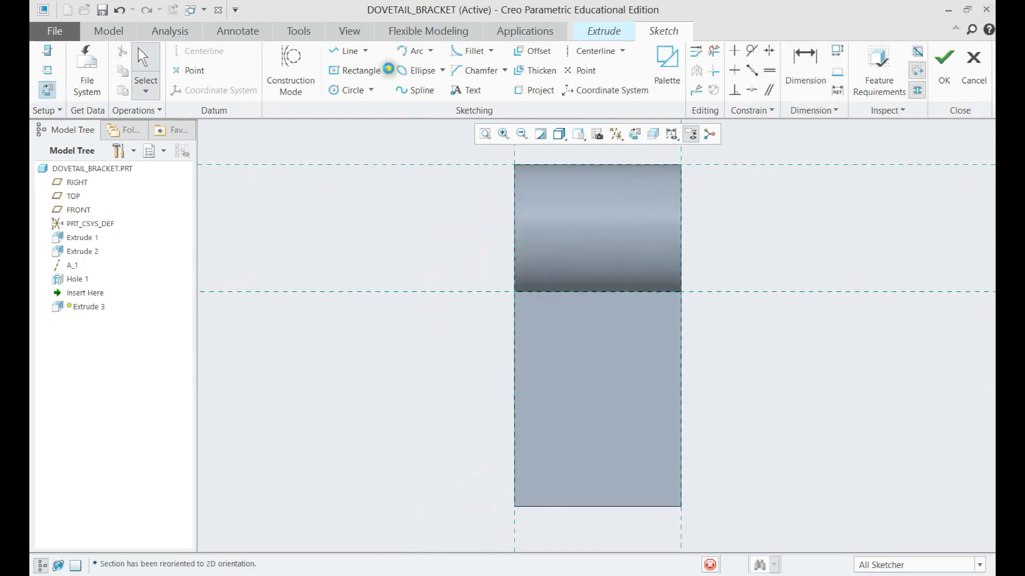
{"action": "left_click", "coordinate": [387, 70]}
{"action": "left_click", "coordinate": [369, 118]}
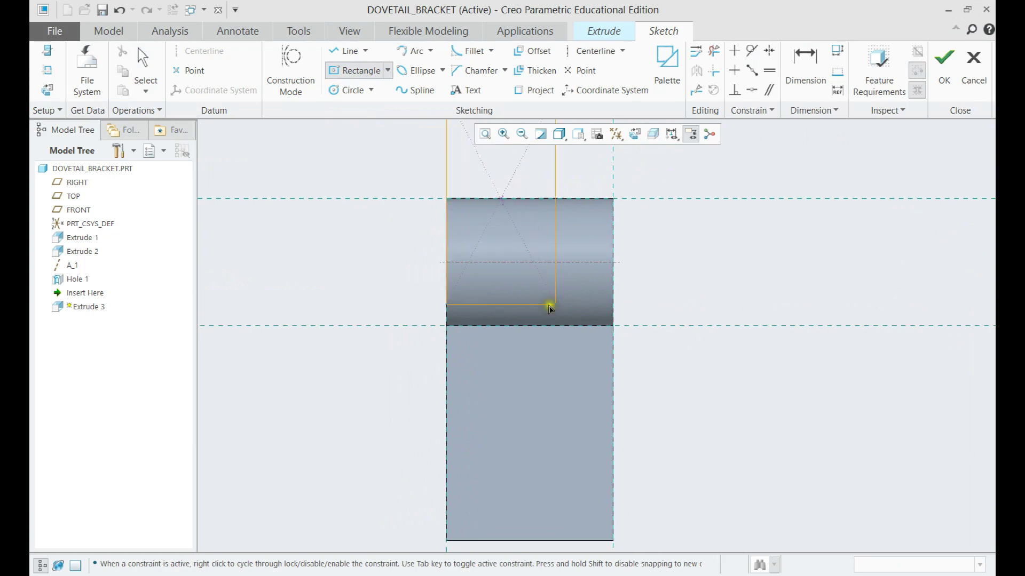
{"action": "left_click", "coordinate": [389, 75]}
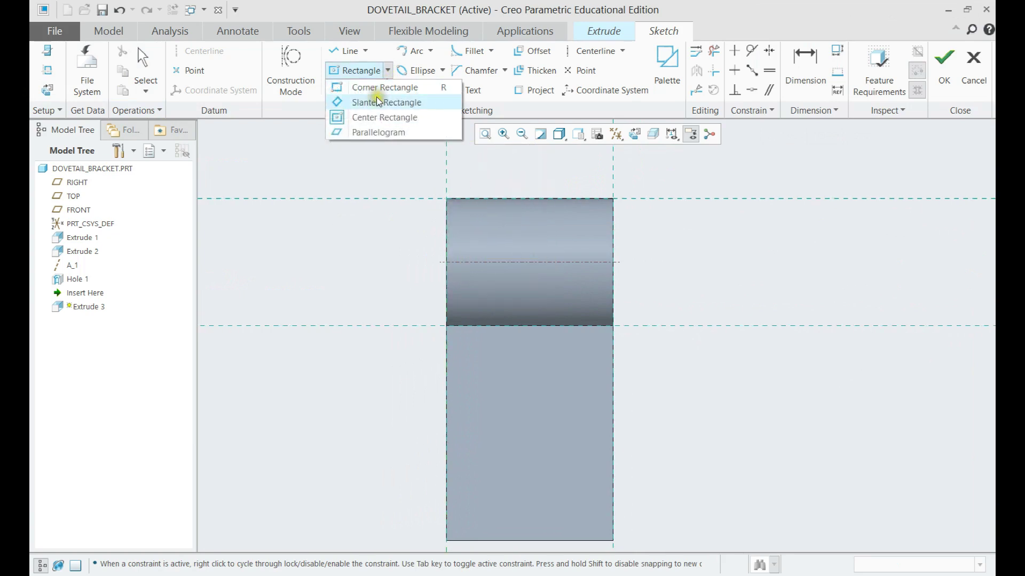
{"action": "left_click", "coordinate": [406, 84]}
{"action": "left_click", "coordinate": [496, 200]}
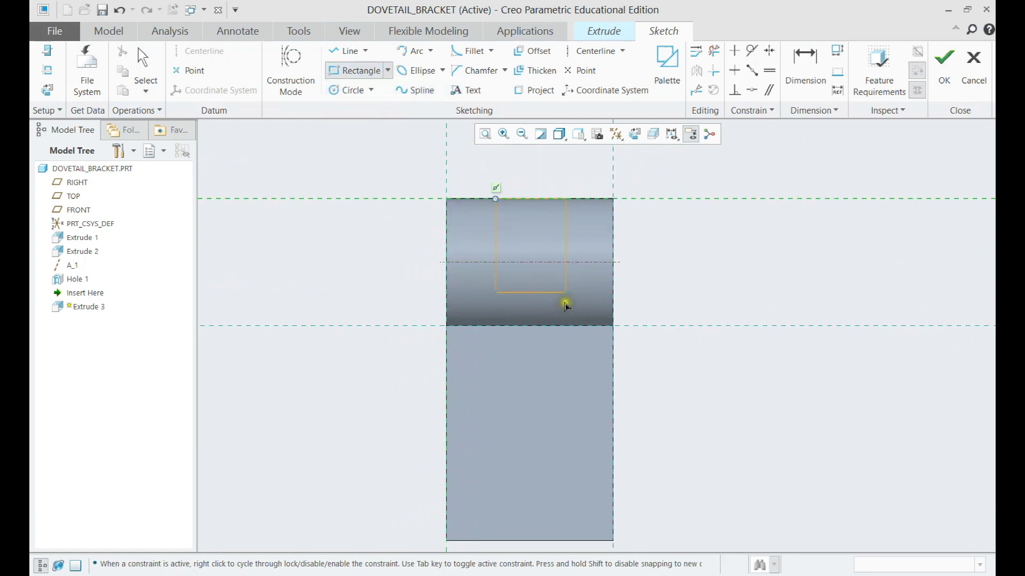
{"action": "left_click", "coordinate": [566, 327]}
{"action": "middle_click", "coordinate": [686, 267]}
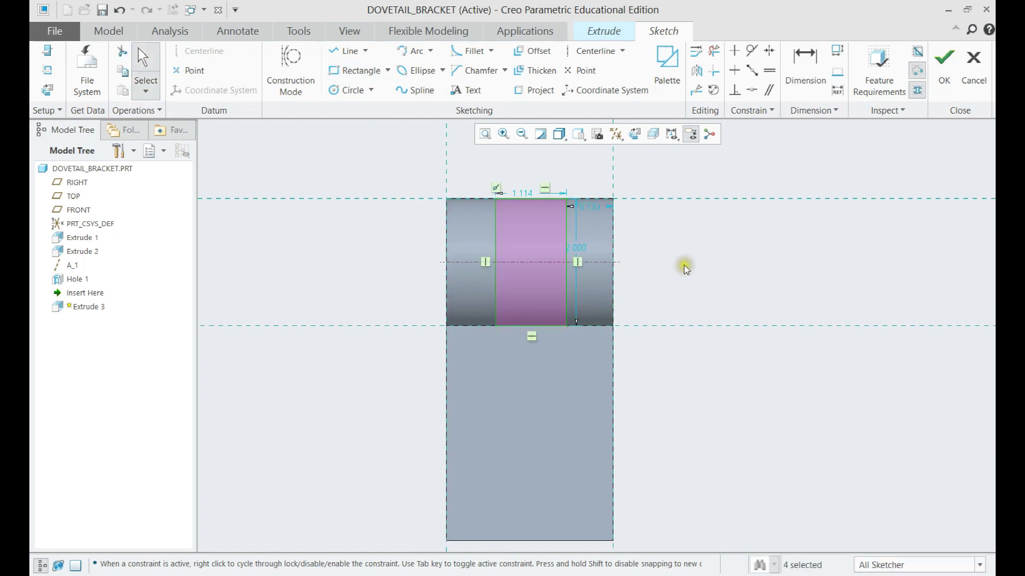
Dimension the rectangle's left and right edges 0.750 from the side references
{"action": "left_click", "coordinate": [805, 67]}
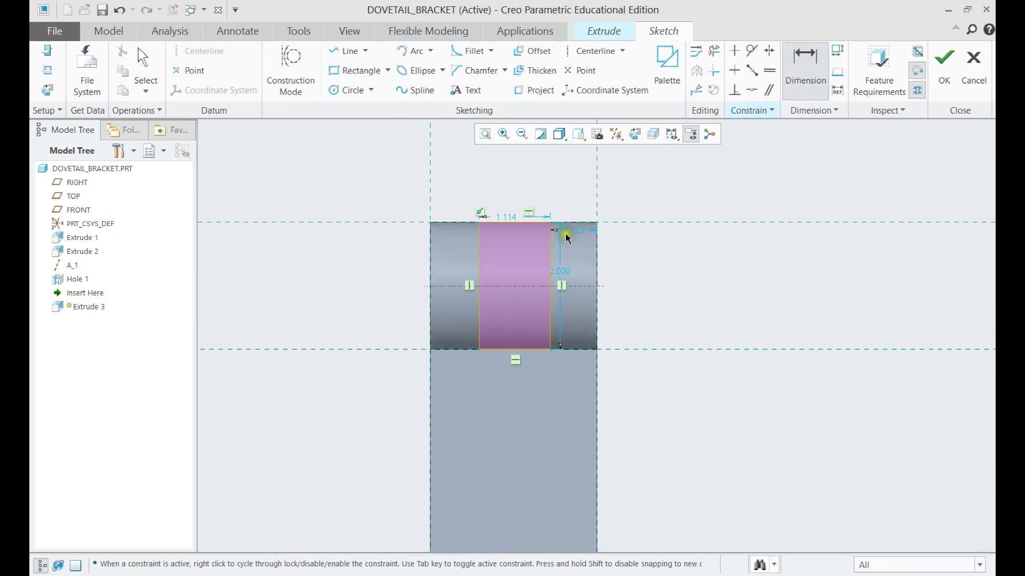
{"action": "left_click", "coordinate": [480, 245]}
{"action": "left_click", "coordinate": [431, 187]}
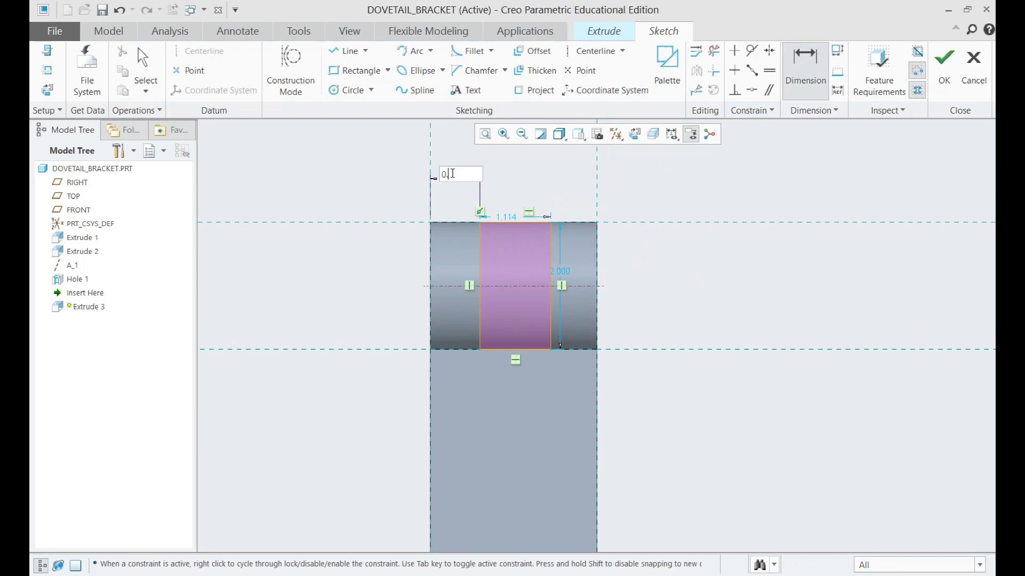
{"action": "key", "text": "Return"}
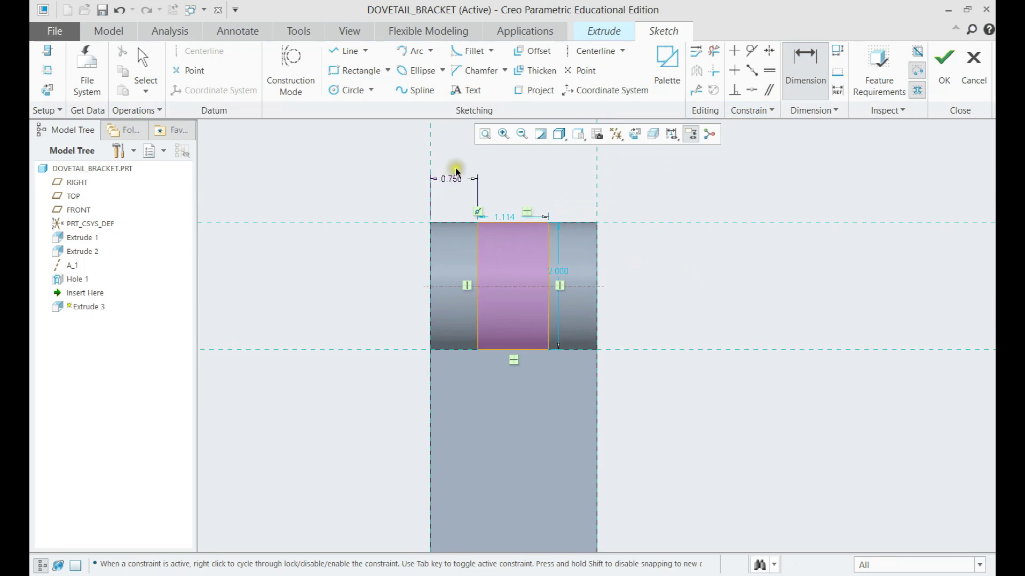
{"action": "left_click", "coordinate": [548, 238]}
{"action": "middle_click", "coordinate": [568, 179]}
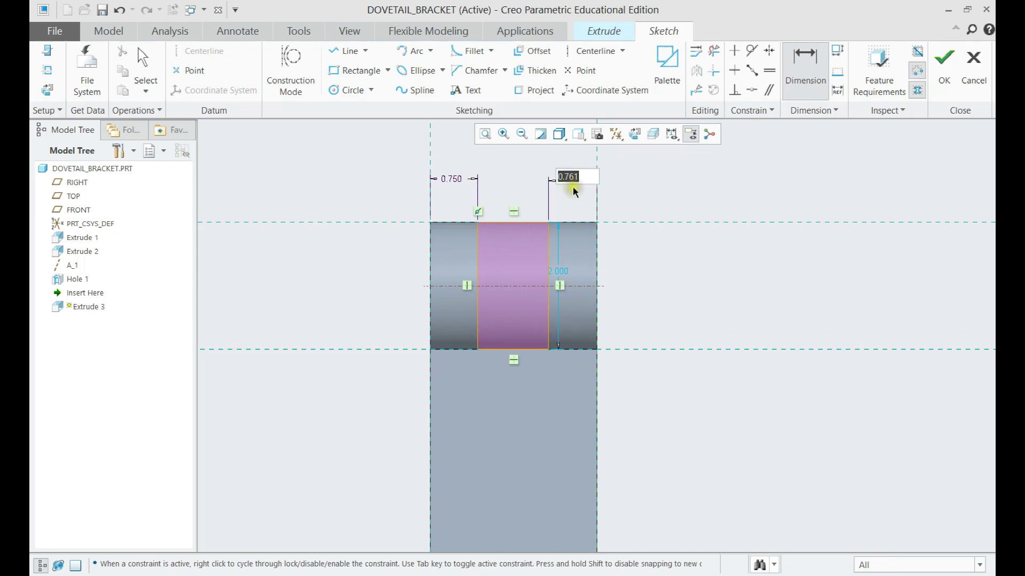
{"action": "type", "text": ".75"}
{"action": "key", "text": "Return"}
{"action": "middle_click", "coordinate": [643, 233]}
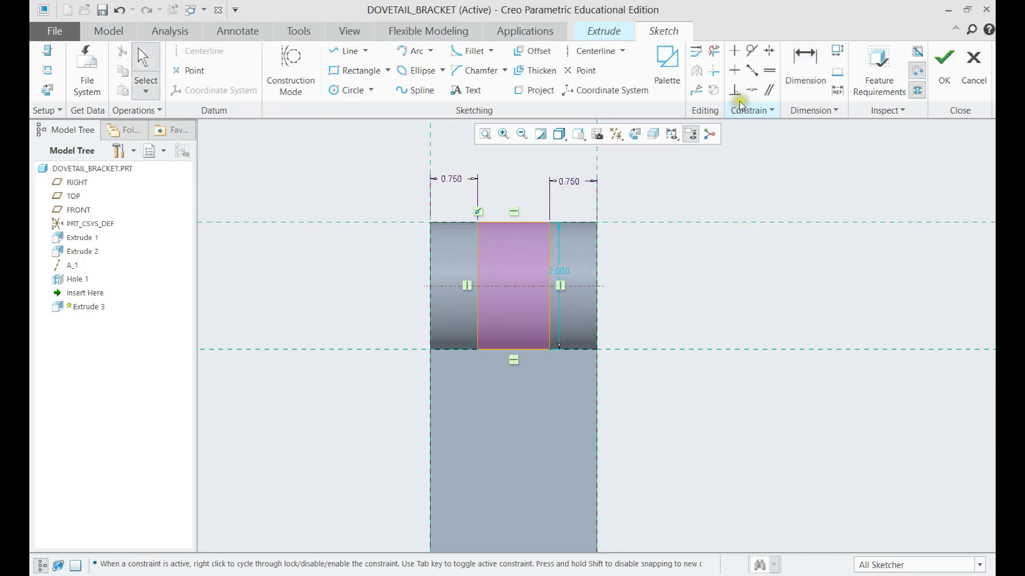
Align the rectangle's bottom edge with the lower reference and finish the sketch
{"action": "left_click", "coordinate": [751, 91]}
{"action": "left_click", "coordinate": [609, 350]}
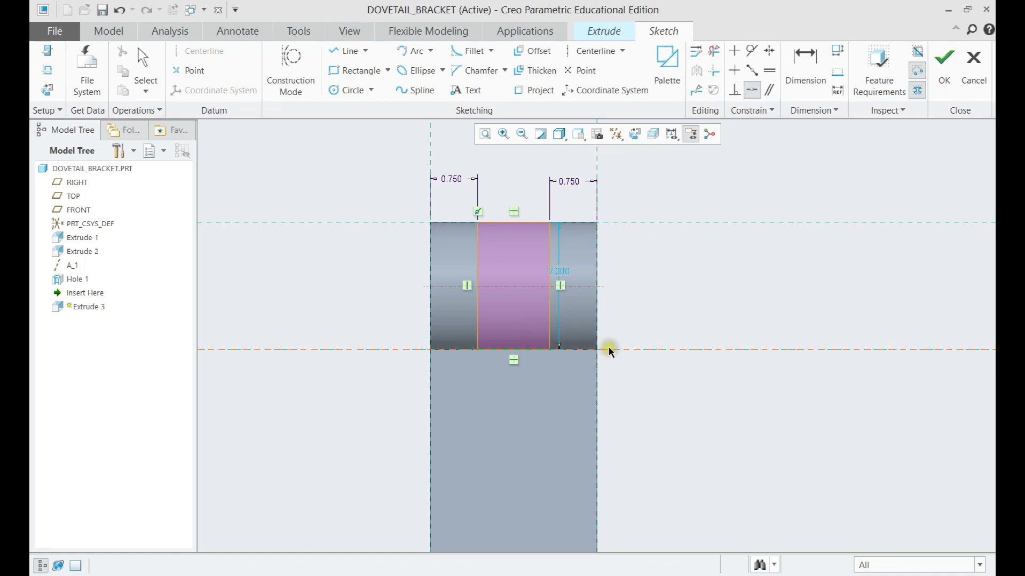
{"action": "middle_click", "coordinate": [636, 310]}
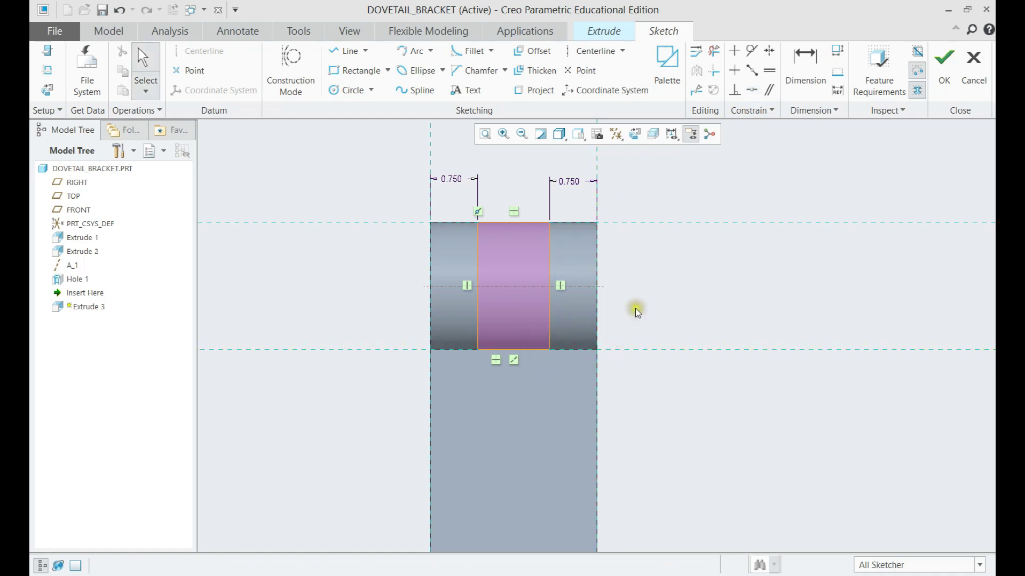
{"action": "left_click", "coordinate": [942, 66]}
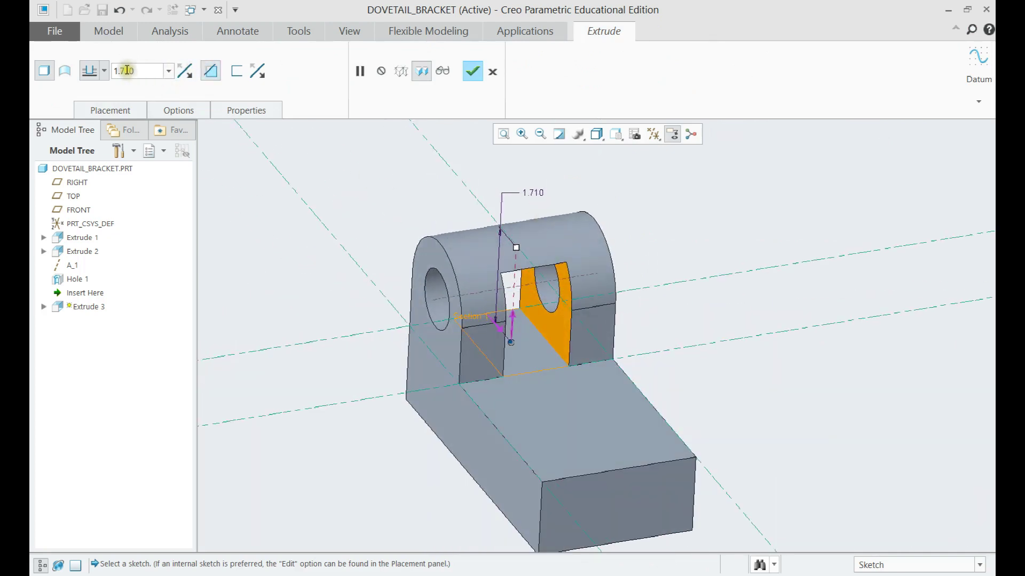
Extend the Extrude 3 cut up to the far boss and finish it
{"action": "left_click", "coordinate": [106, 72]}
{"action": "left_click", "coordinate": [89, 132]}
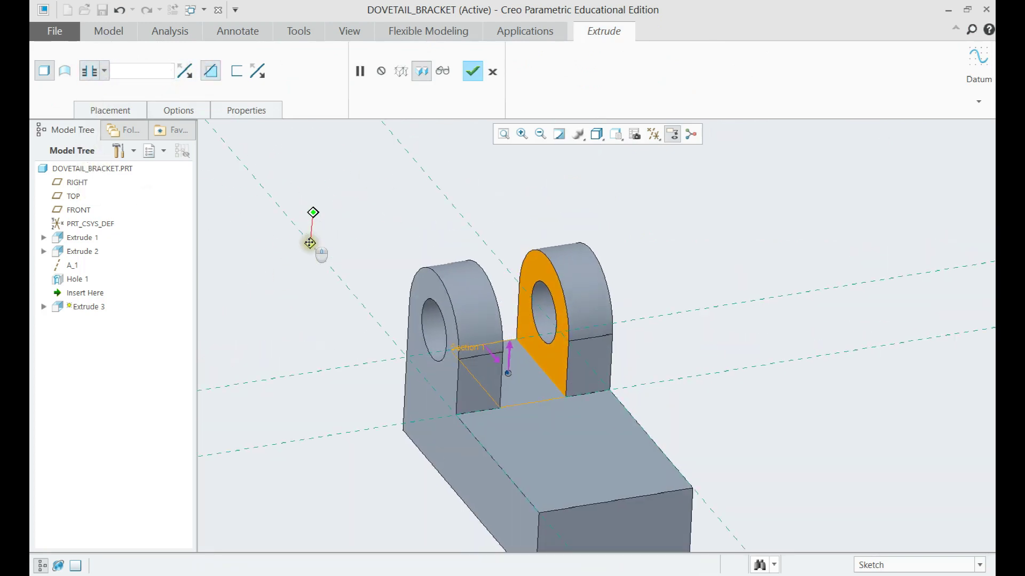
{"action": "middle_click_drag", "start_coordinate": [442, 174], "coordinate": [438, 138], "text": "shift"}
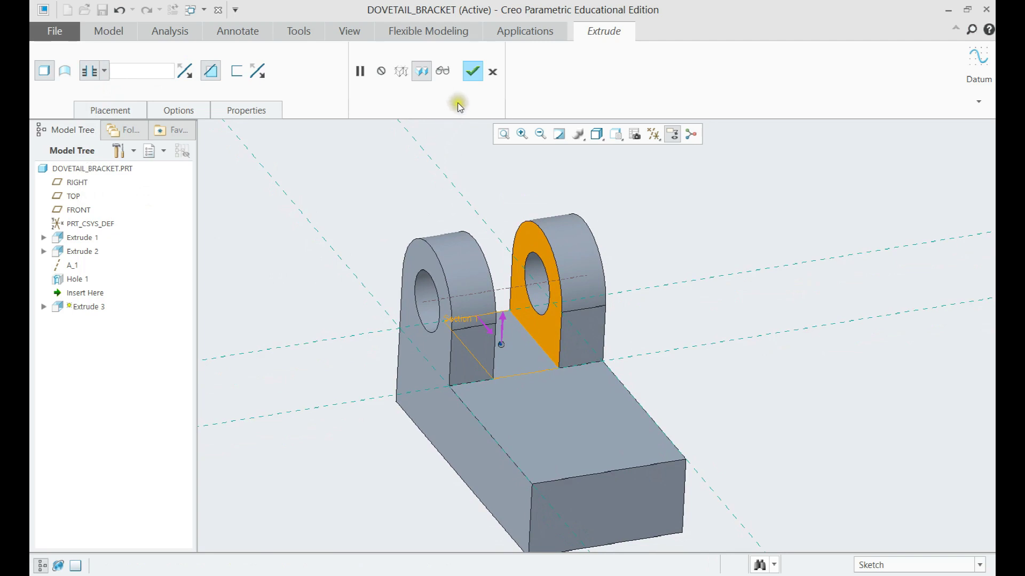
{"action": "left_click", "coordinate": [472, 72]}
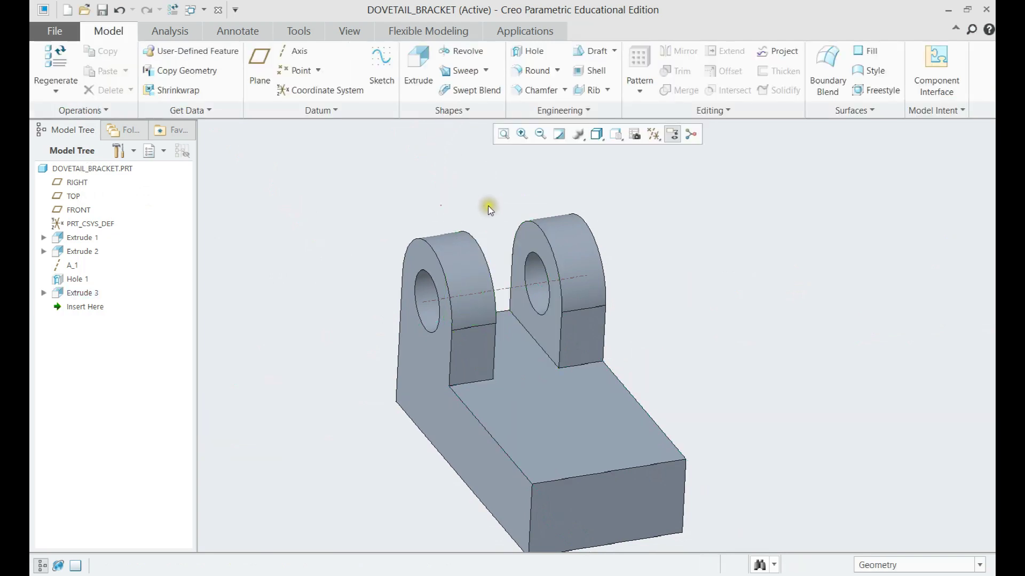
Start Extrude 4 sketched on the base's top face
{"action": "middle_click_drag", "start_coordinate": [489, 206], "coordinate": [497, 197]}
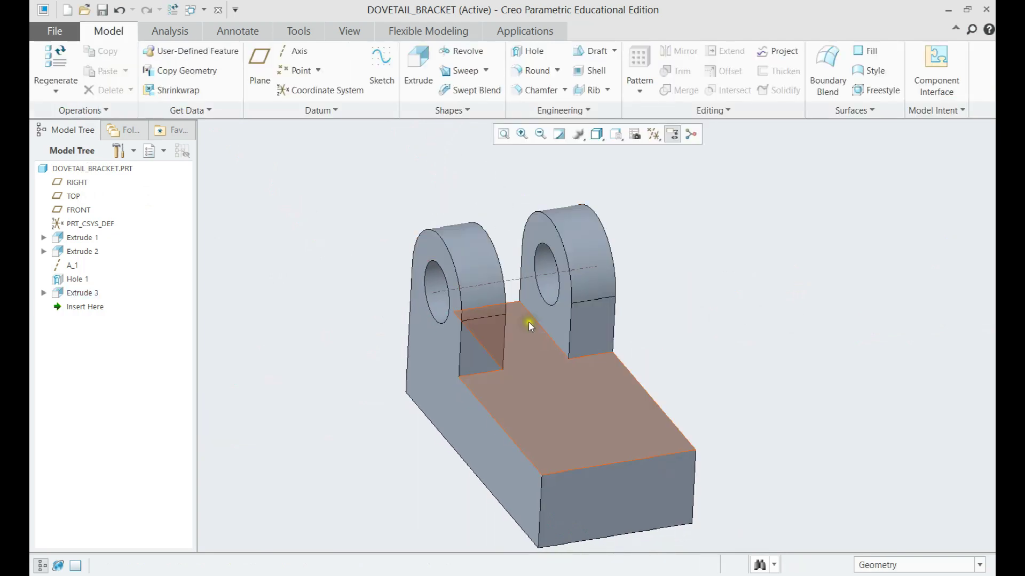
{"action": "mouse_move", "coordinate": [528, 322]}
{"action": "middle_mouse_down"}
{"action": "mouse_move", "coordinate": [532, 333]}
{"action": "mouse_move", "coordinate": [523, 321]}
{"action": "middle_mouse_up"}
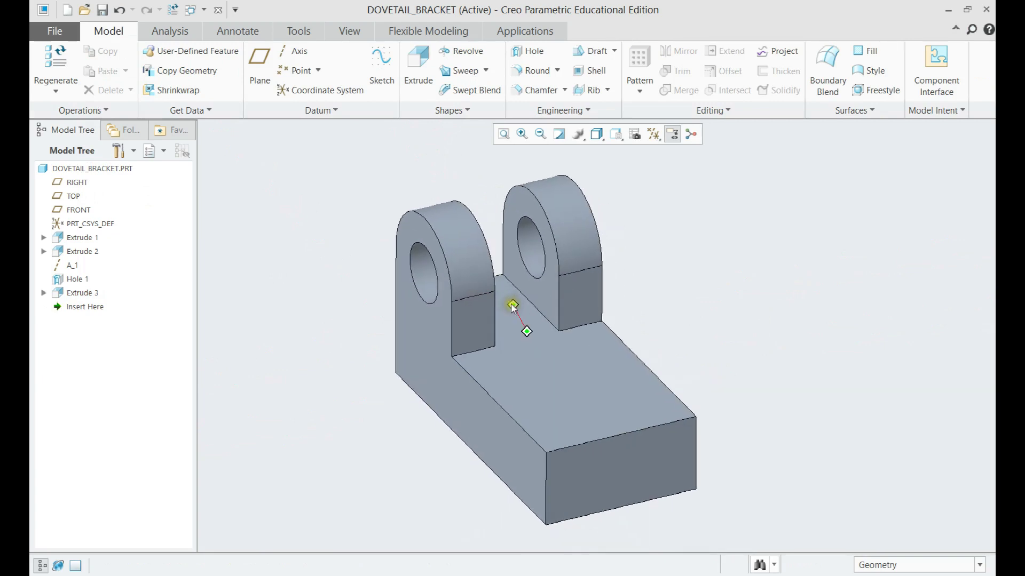
{"action": "left_click", "coordinate": [507, 299]}
{"action": "left_click", "coordinate": [418, 67]}
{"action": "left_click", "coordinate": [562, 383]}
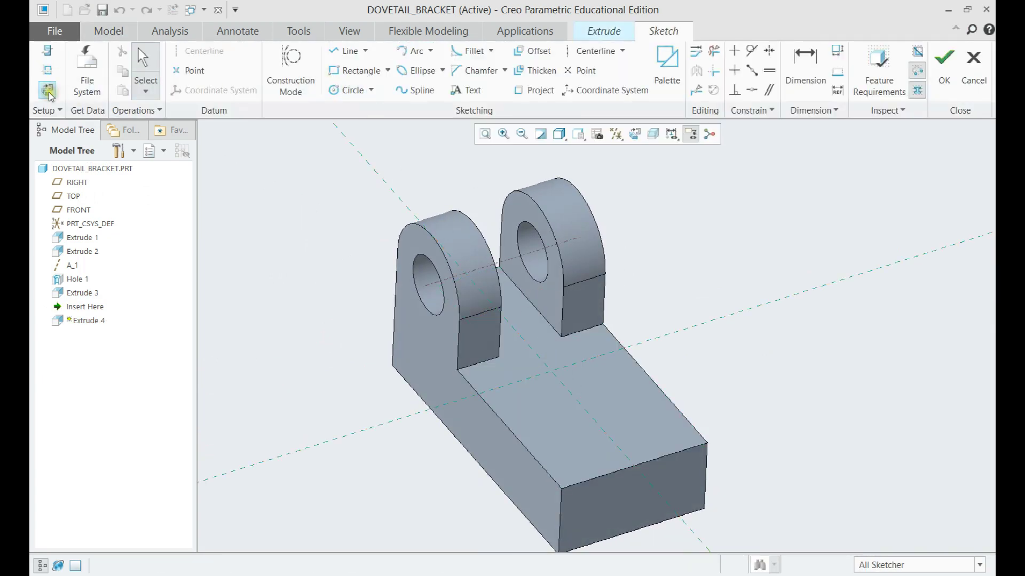
Replace the FRONT plane reference with the base's front face and view the sketch head-on
{"action": "left_click", "coordinate": [47, 90]}
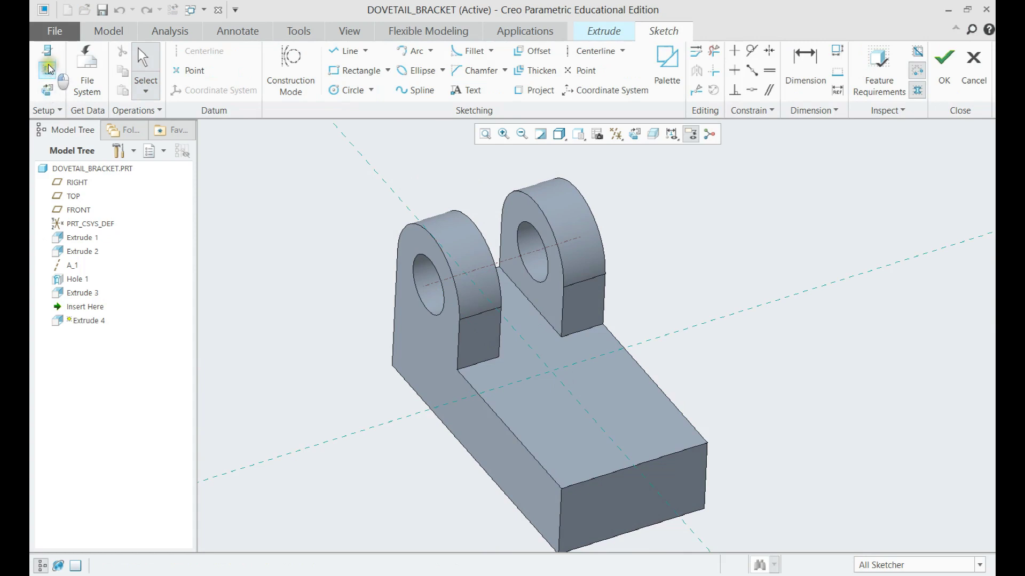
{"action": "left_click", "coordinate": [595, 510]}
{"action": "left_click", "coordinate": [828, 54]}
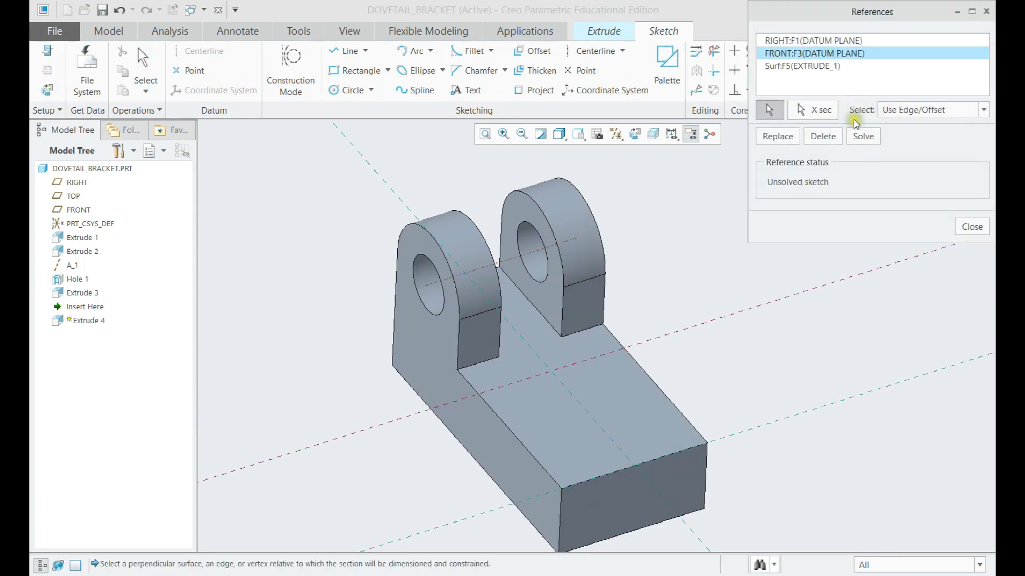
{"action": "left_click", "coordinate": [823, 136]}
{"action": "left_click", "coordinate": [863, 136]}
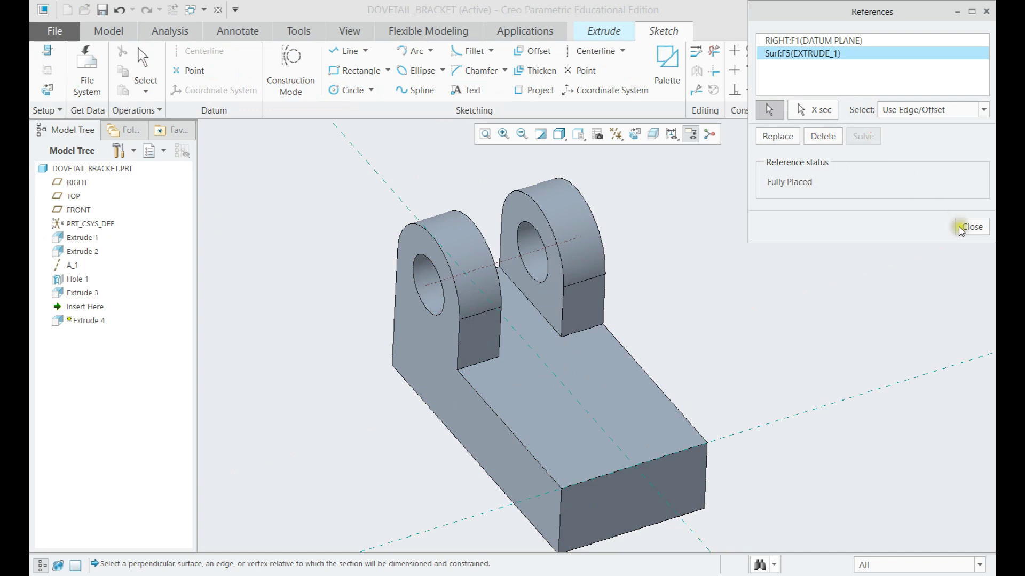
{"action": "left_click", "coordinate": [969, 227]}
{"action": "left_click", "coordinate": [47, 90]}
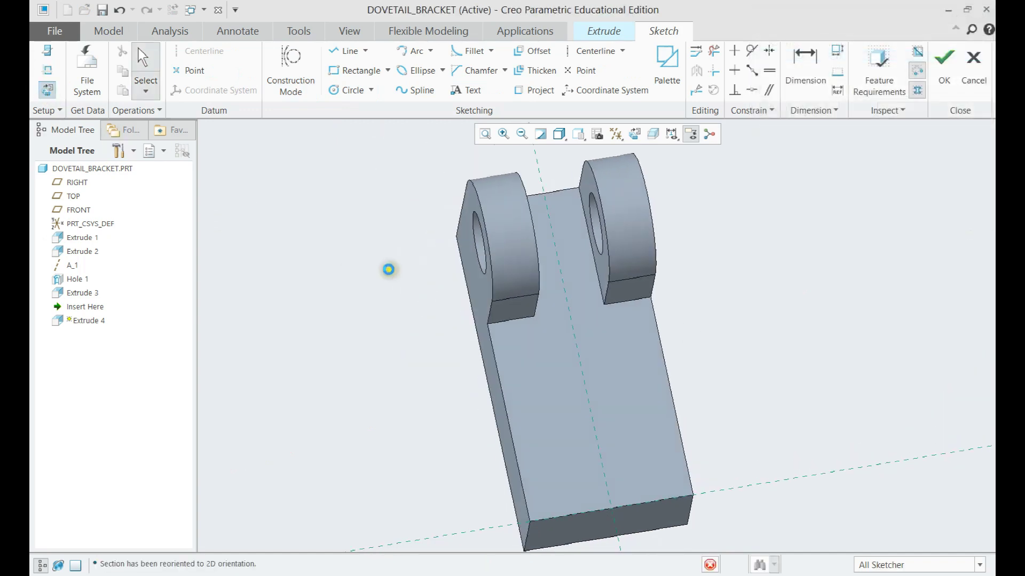
Draw a vertical centerline up from the base's bottom edge along the vertical reference
{"action": "left_click", "coordinate": [594, 51]}
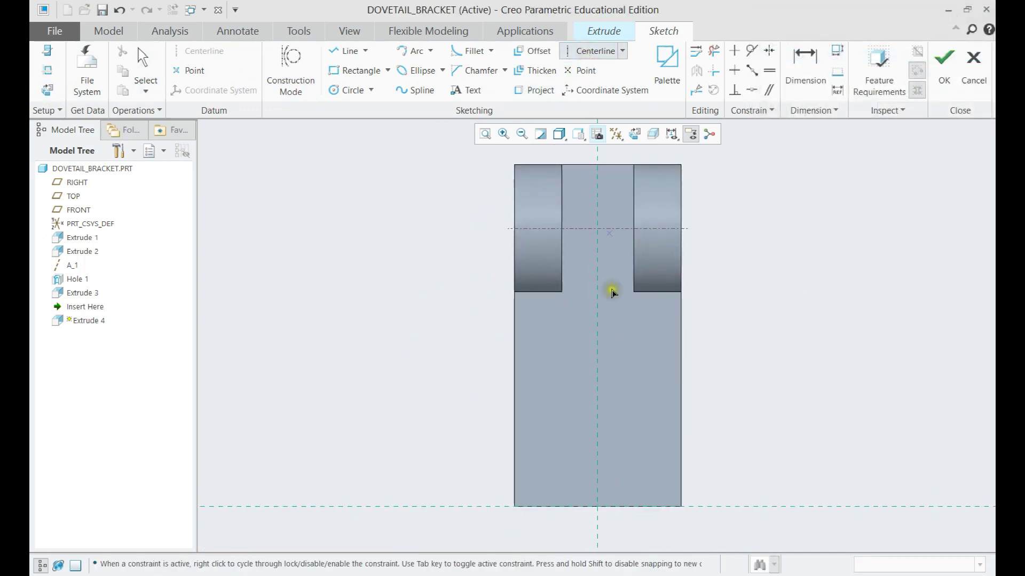
{"action": "left_click", "coordinate": [599, 505]}
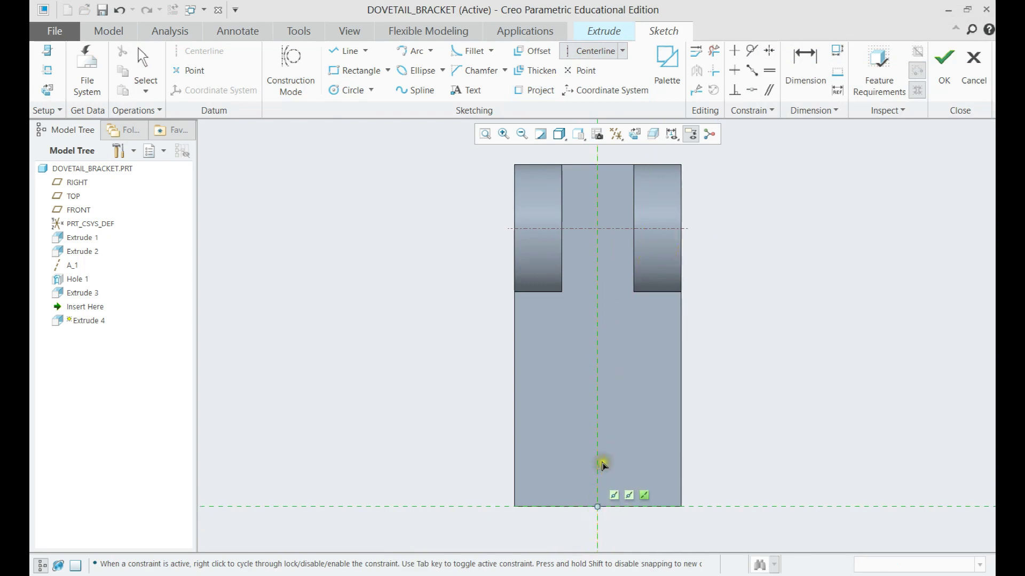
{"action": "left_click", "coordinate": [601, 419]}
{"action": "middle_click", "coordinate": [761, 335]}
{"action": "mouse_move", "coordinate": [654, 350]}
{"action": "middle_mouse_down"}
{"action": "mouse_move", "coordinate": [641, 350]}
{"action": "mouse_move", "coordinate": [648, 300]}
{"action": "middle_mouse_up"}
{"action": "left_click", "coordinate": [662, 79]}
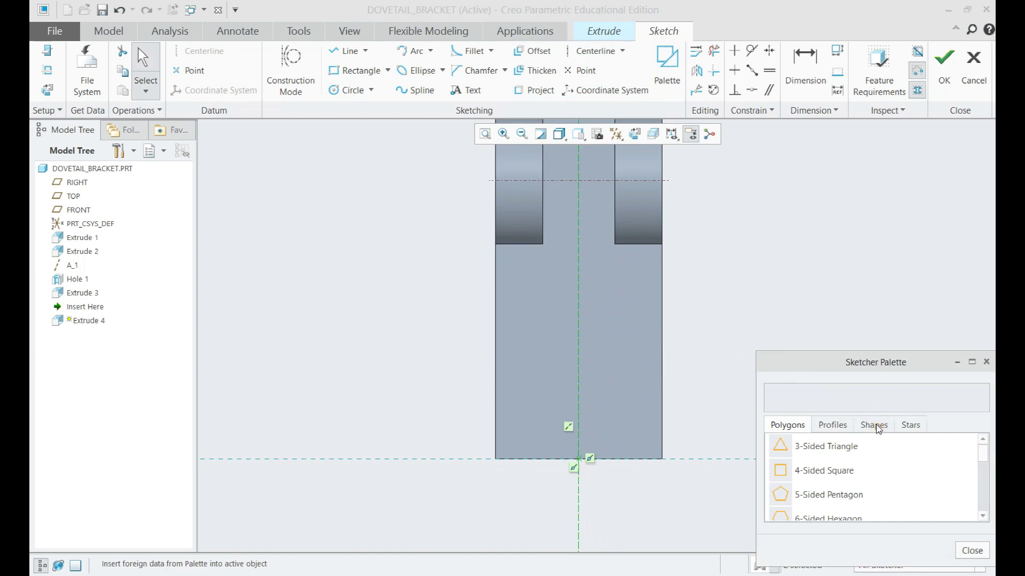
Insert the Racetrack shape from the shape library, rotated 90°
{"action": "left_click", "coordinate": [970, 552]}
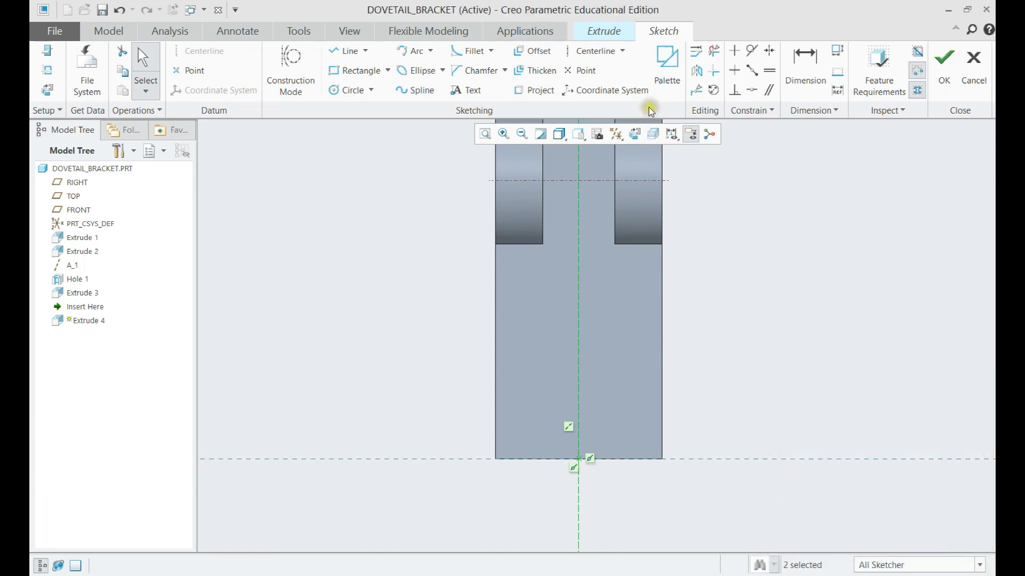
{"action": "left_click", "coordinate": [662, 82]}
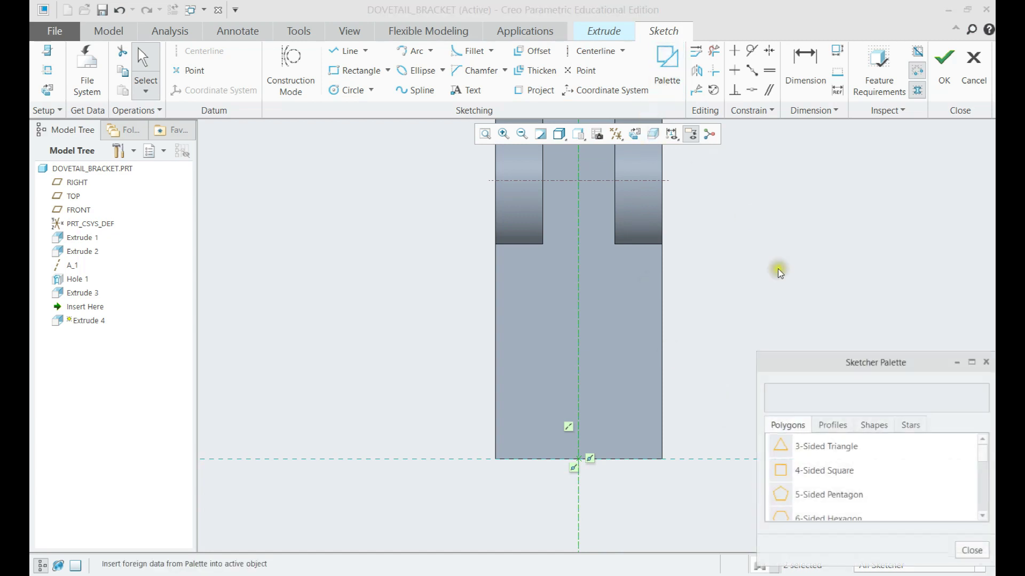
{"action": "left_click", "coordinate": [873, 426]}
{"action": "scroll", "coordinate": [831, 484], "scroll_direction": "down", "scroll_amount": 1}
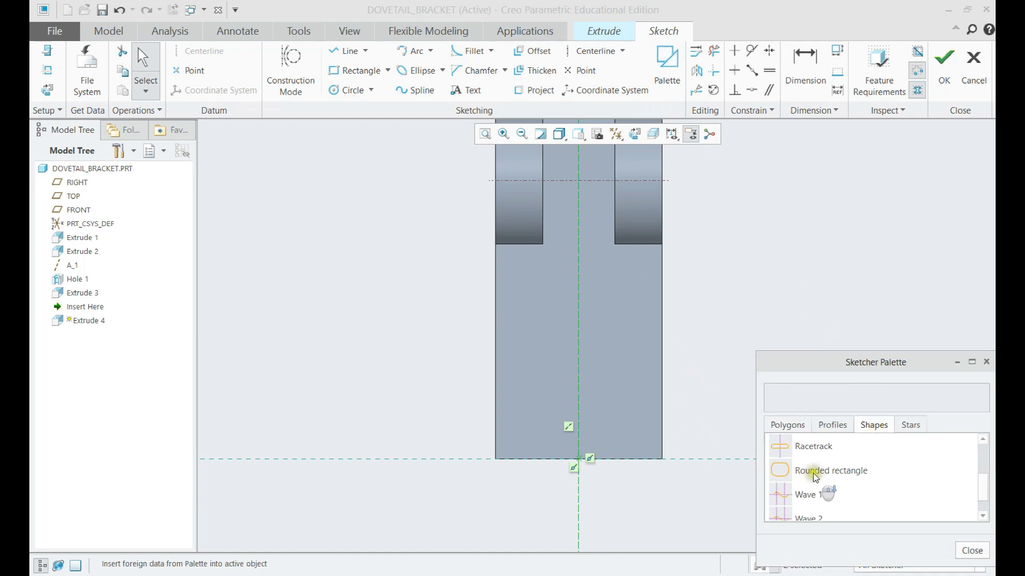
{"action": "double_click", "coordinate": [817, 447]}
{"action": "left_click", "coordinate": [605, 351]}
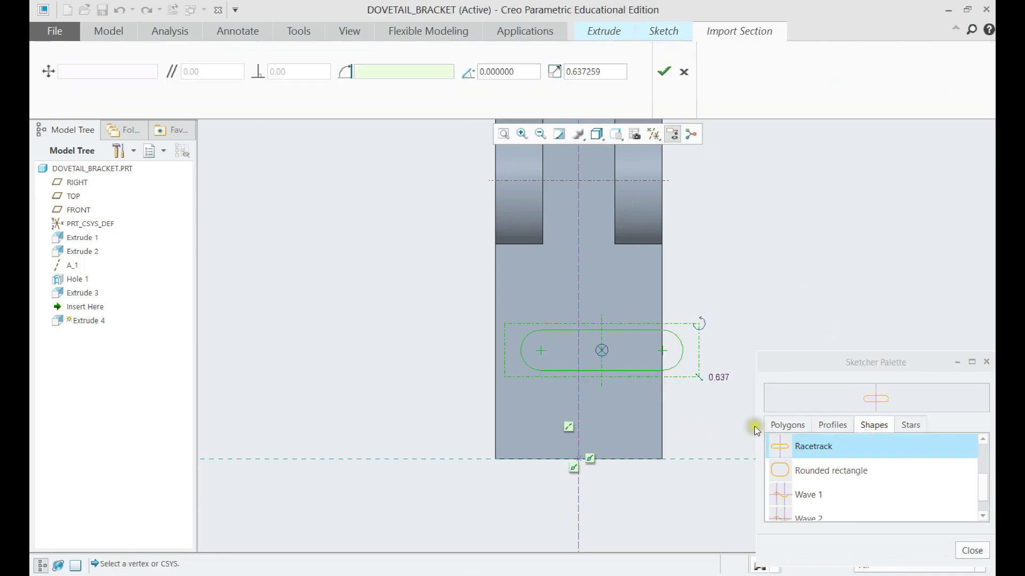
{"action": "left_click", "coordinate": [972, 550]}
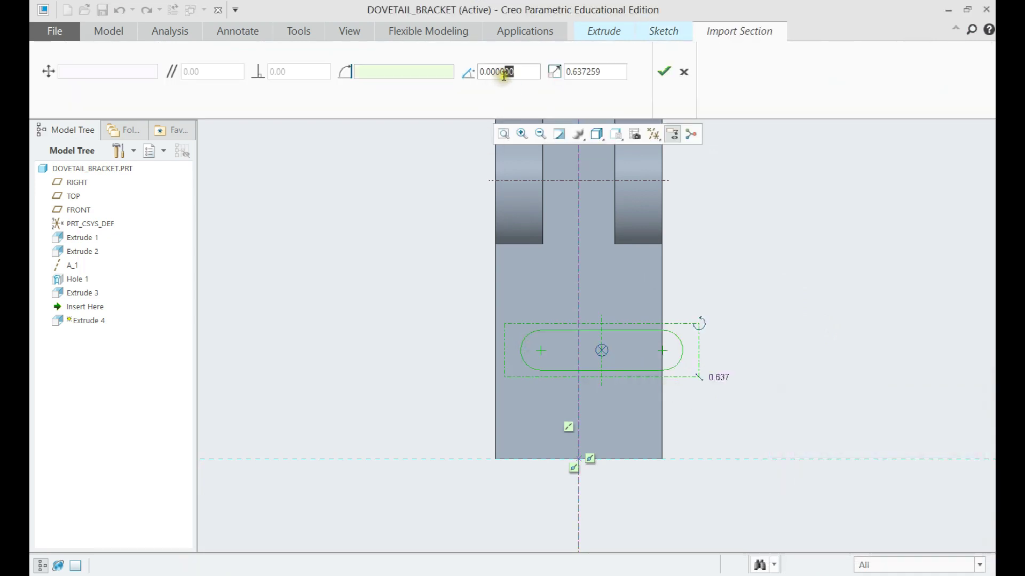
{"action": "double_click", "coordinate": [503, 71]}
{"action": "type", "text": "90"}
{"action": "key", "text": "Return"}
{"action": "left_click", "coordinate": [663, 71]}
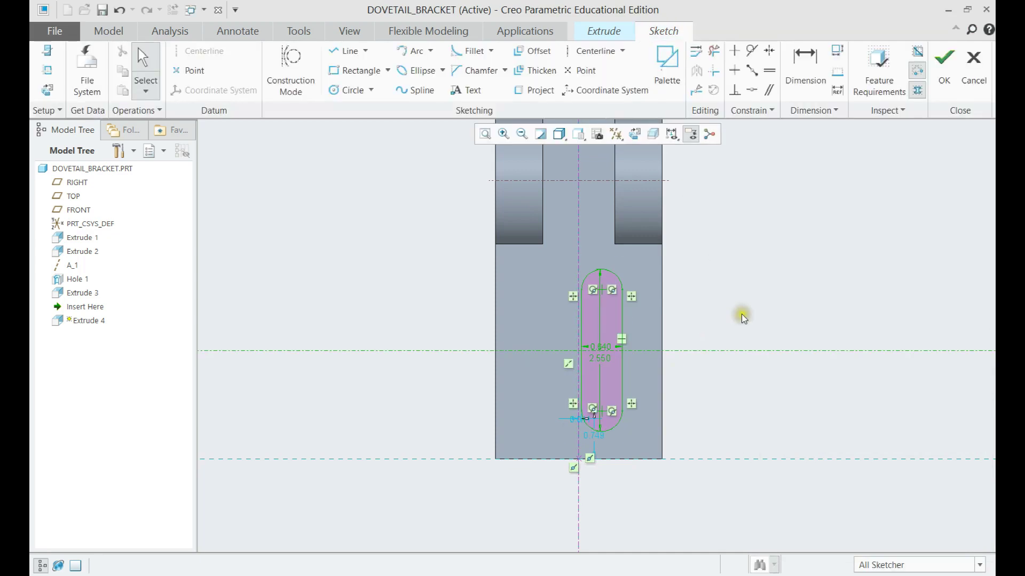
Put the slot's top arc centre on the centerline and set its width to 1.000
{"action": "left_click_drag", "start_coordinate": [598, 360], "coordinate": [531, 347]}
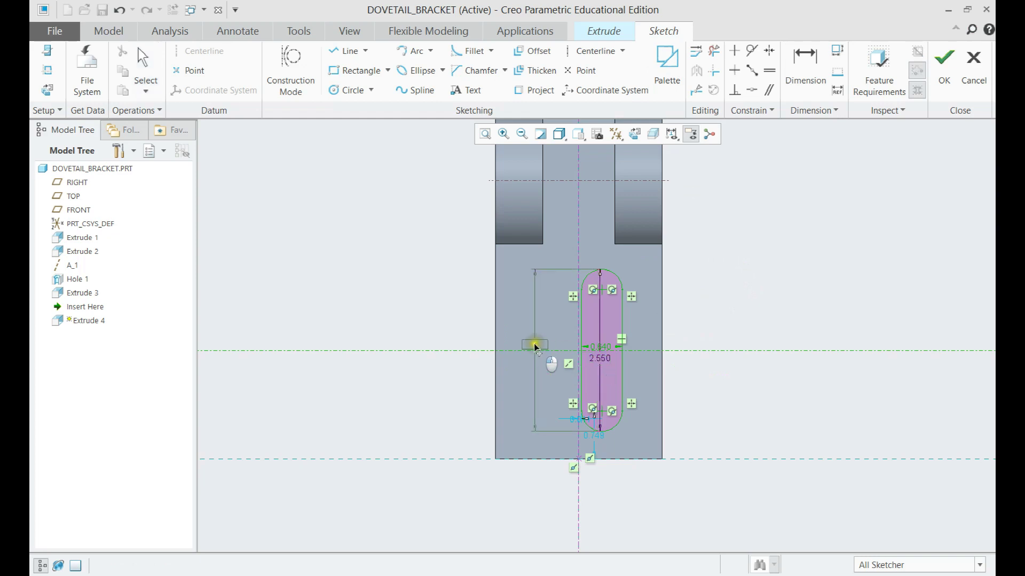
{"action": "left_click_drag", "start_coordinate": [600, 346], "coordinate": [602, 262]}
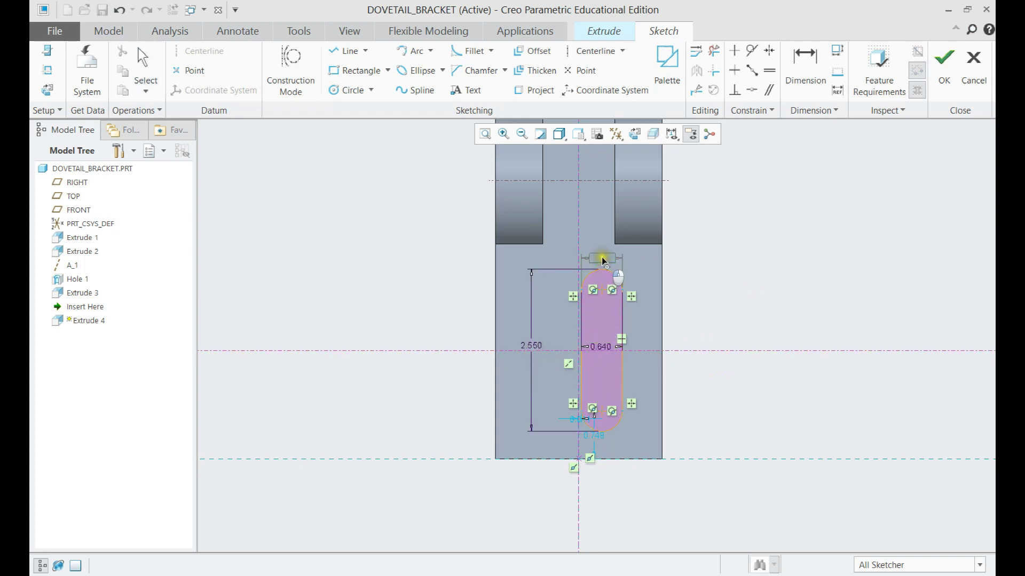
{"action": "middle_click_drag", "start_coordinate": [644, 335], "coordinate": [627, 329], "text": "shift"}
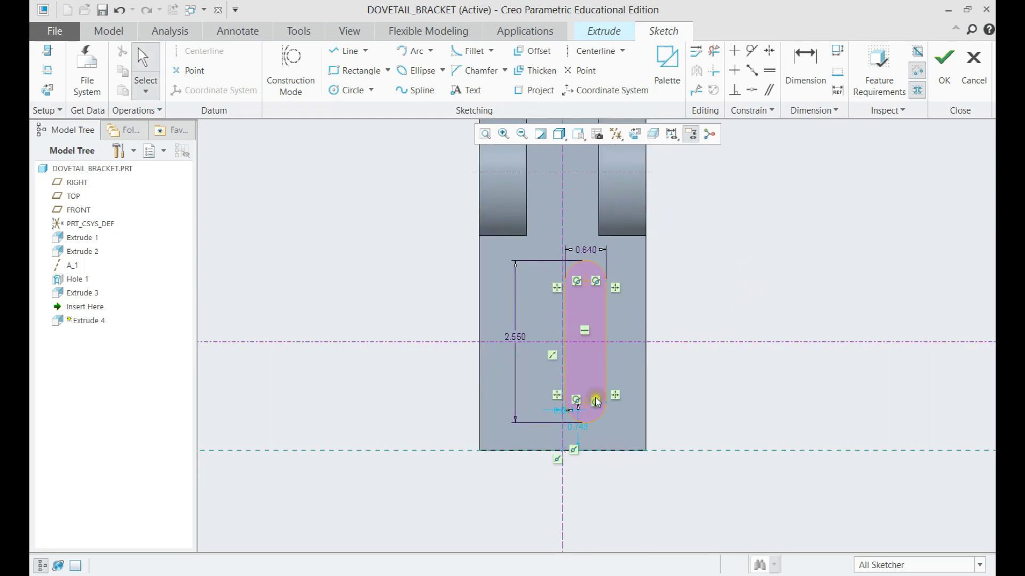
{"action": "left_click", "coordinate": [752, 89]}
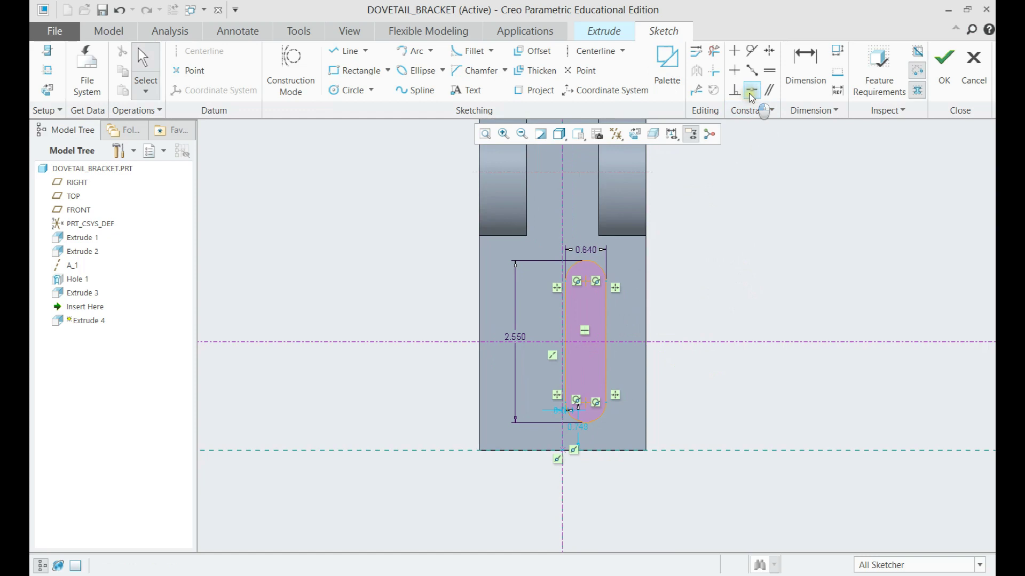
{"action": "left_click", "coordinate": [584, 281]}
{"action": "left_click", "coordinate": [561, 224]}
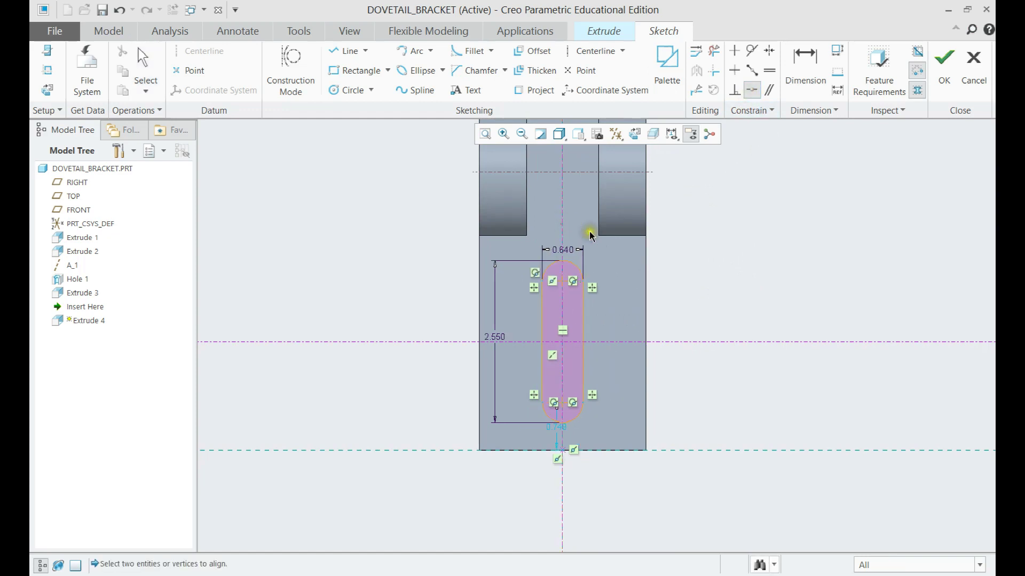
{"action": "middle_click", "coordinate": [705, 272]}
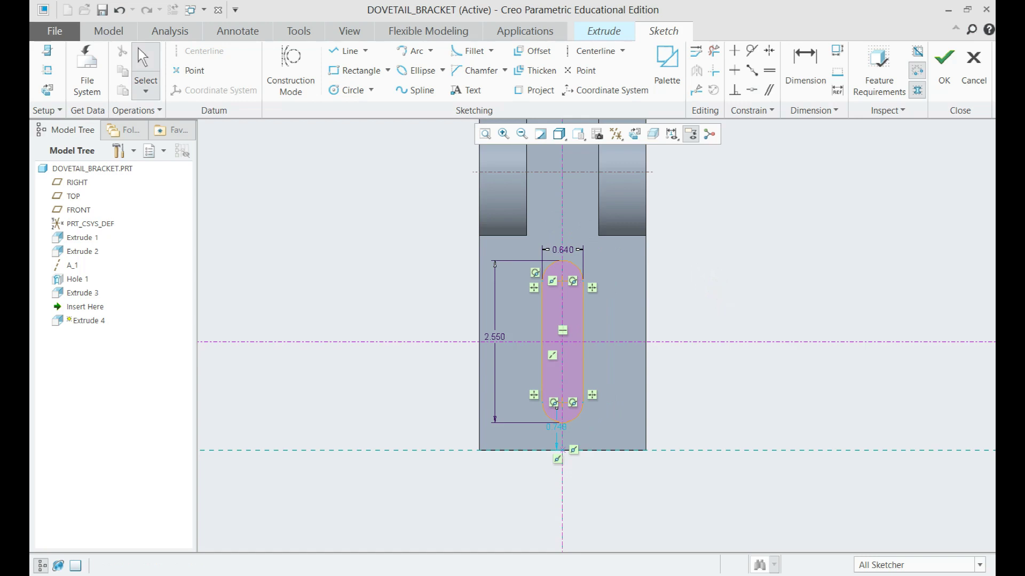
{"action": "double_click", "coordinate": [567, 249]}
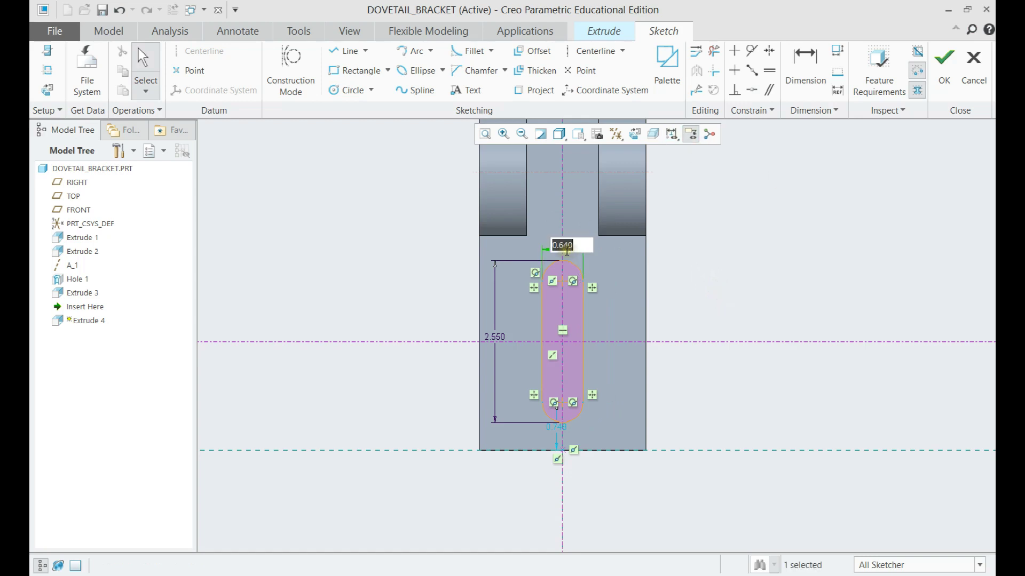
{"action": "type", "text": "1"}
{"action": "key", "text": "Return"}
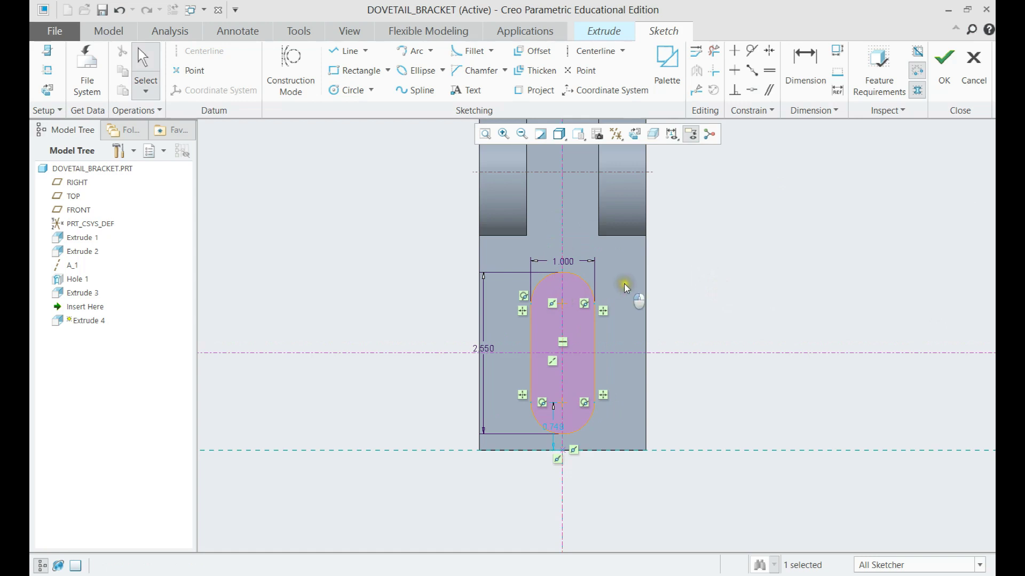
Replace the 2.550 height with a 1.375 dimension between the two arc centres
{"action": "double_click", "coordinate": [484, 348]}
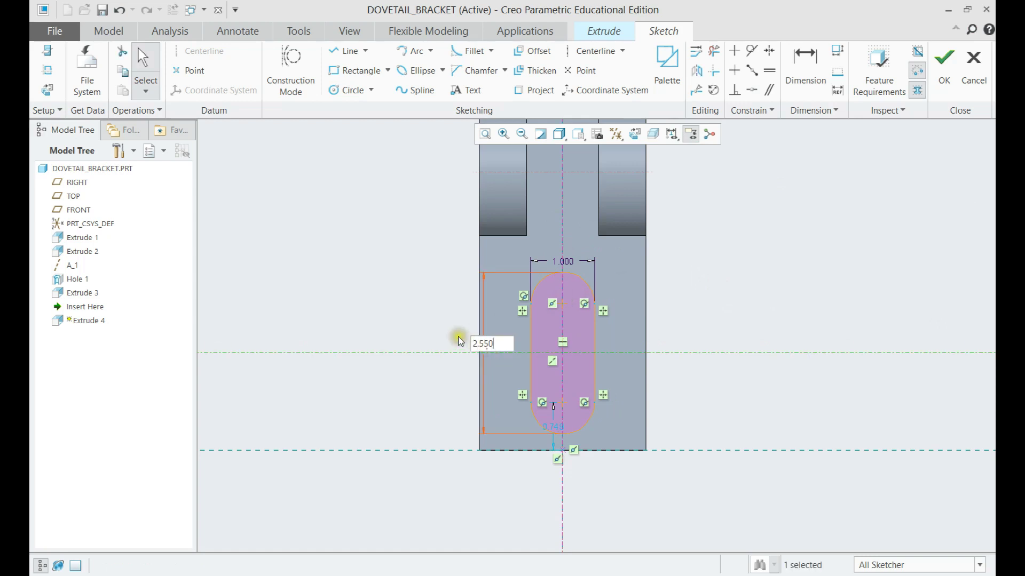
{"action": "double_click", "coordinate": [490, 346]}
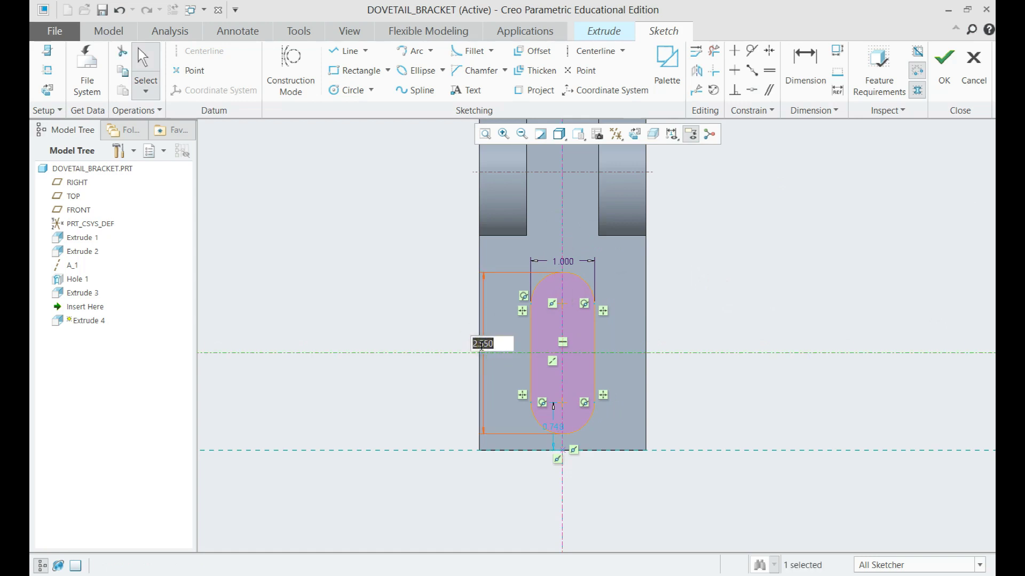
{"action": "key", "text": "Return"}
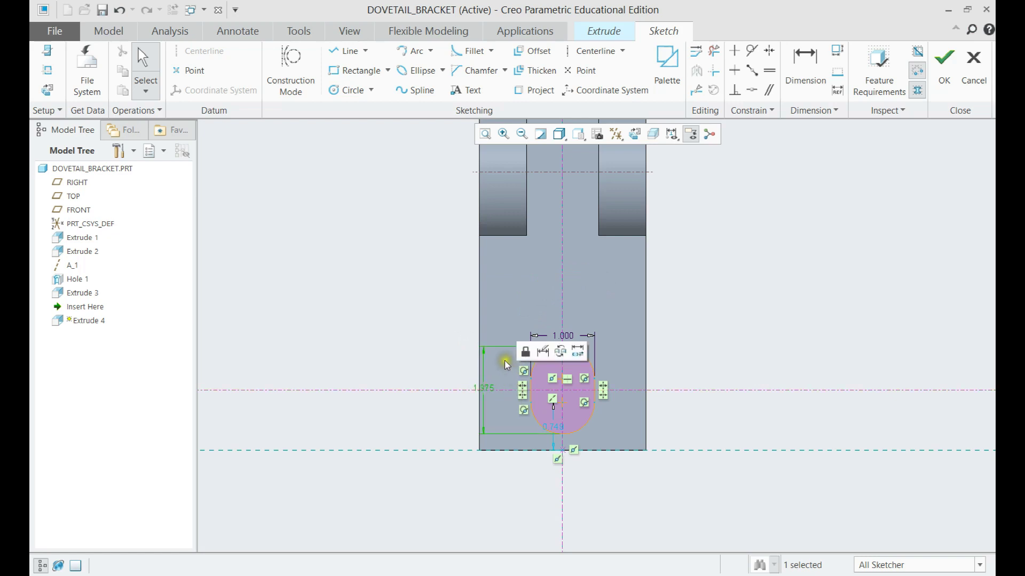
{"action": "key", "text": "Delete"}
{"action": "left_click", "coordinate": [795, 83]}
{"action": "scroll", "coordinate": [558, 383], "scroll_direction": "up", "scroll_amount": 3}
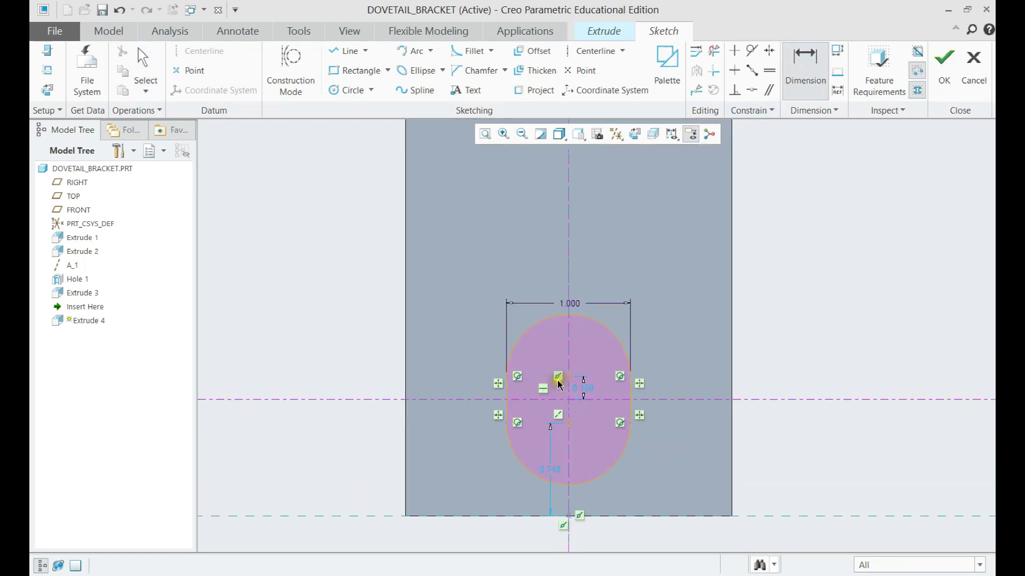
{"action": "left_click", "coordinate": [569, 425]}
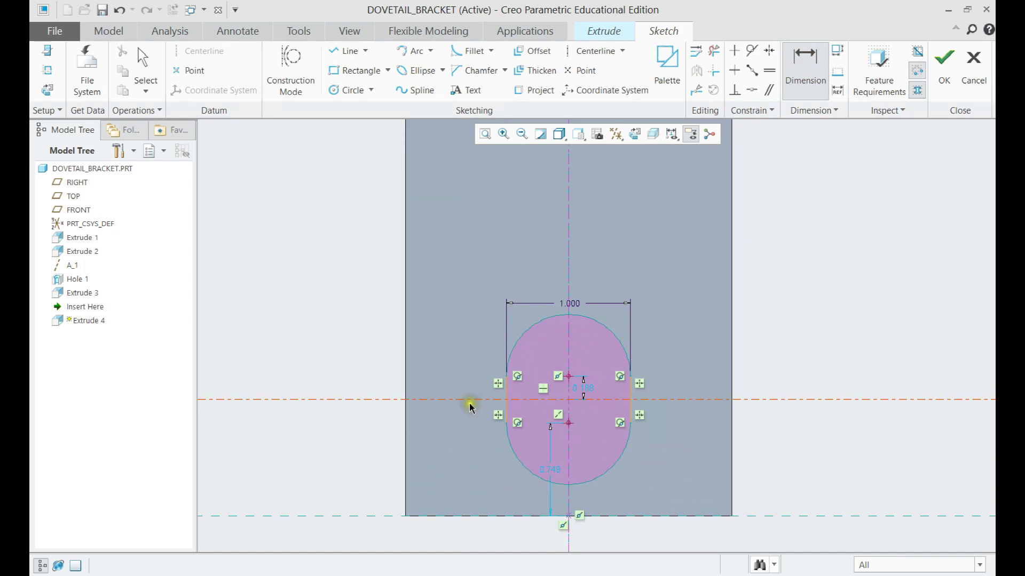
{"action": "middle_click", "coordinate": [451, 395]}
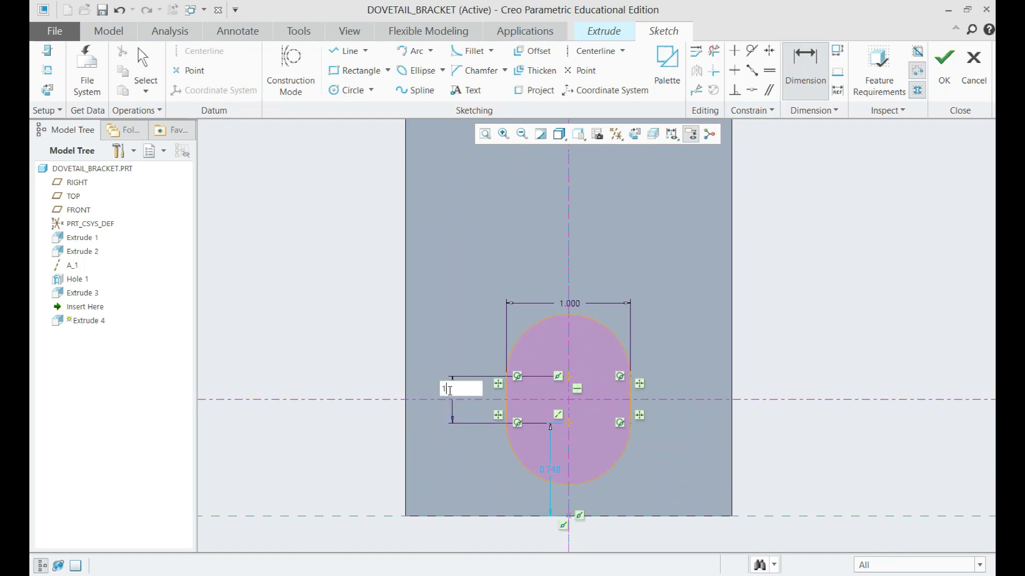
{"action": "type", "text": "1.375"}
{"action": "key", "text": "Return"}
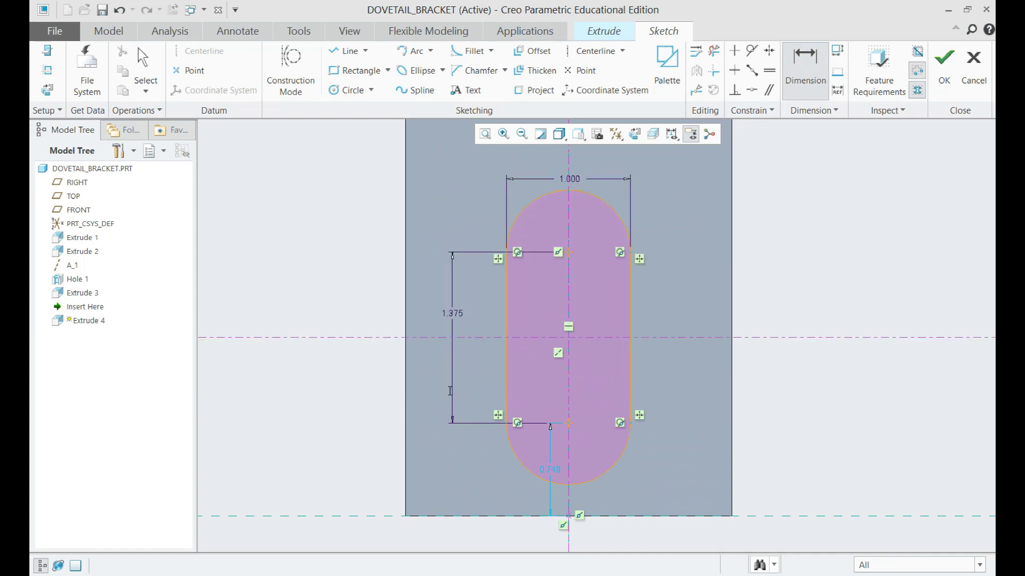
Dimension the lower arc centre 1.000 above the base's bottom edge
{"action": "scroll", "coordinate": [507, 265], "scroll_direction": "down", "scroll_amount": 2}
{"action": "left_click", "coordinate": [805, 74]}
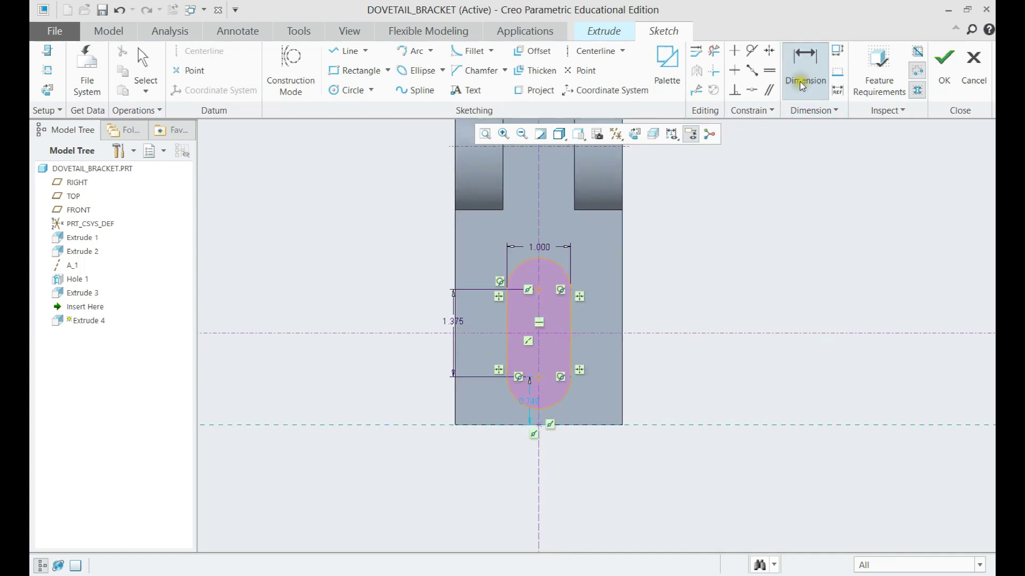
{"action": "left_click", "coordinate": [538, 380]}
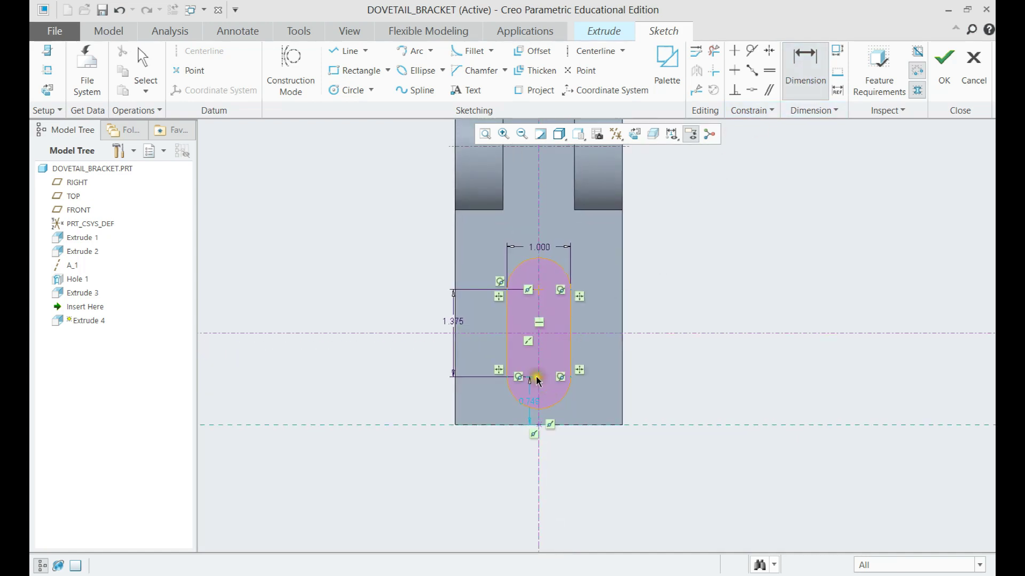
{"action": "middle_click", "coordinate": [462, 410]}
{"action": "type", "text": "1"}
{"action": "key", "text": "Return"}
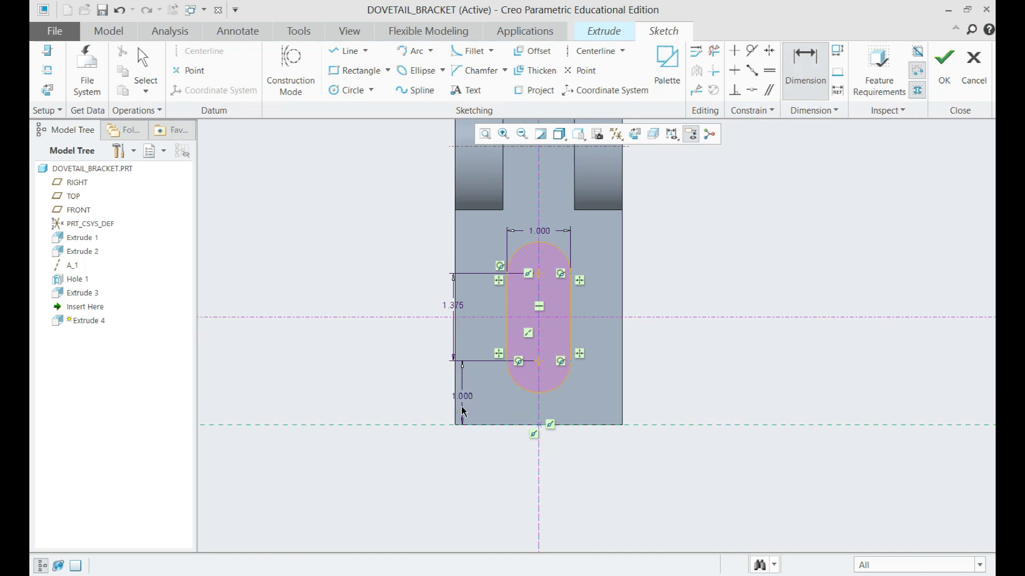
{"action": "middle_click_drag", "start_coordinate": [577, 324], "coordinate": [578, 340], "text": "shift"}
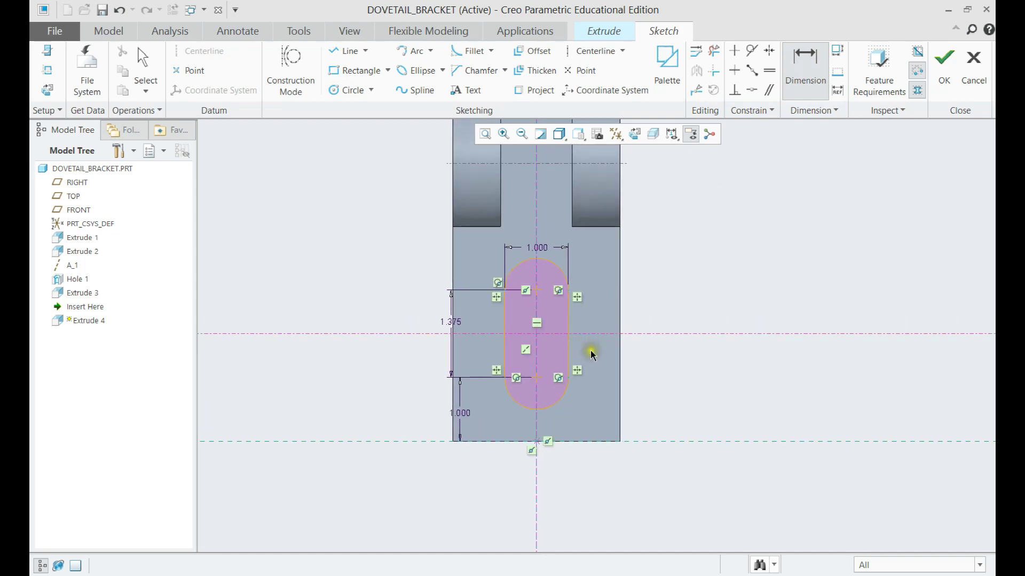
Flip the slot extrusion into the block, remove material Through All, and finish the cut
{"action": "left_click", "coordinate": [930, 80]}
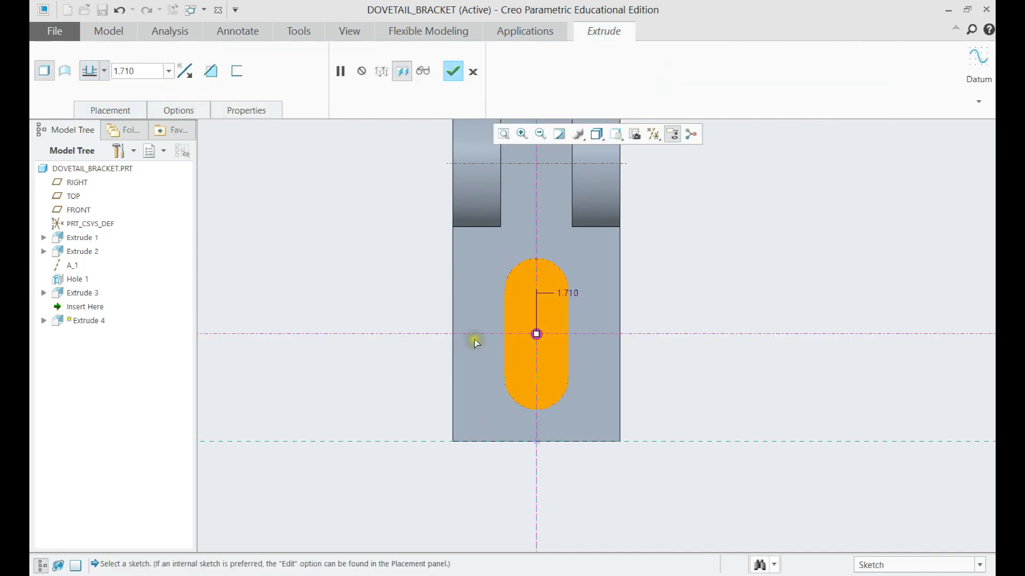
{"action": "middle_click_drag", "start_coordinate": [540, 321], "coordinate": [658, 291]}
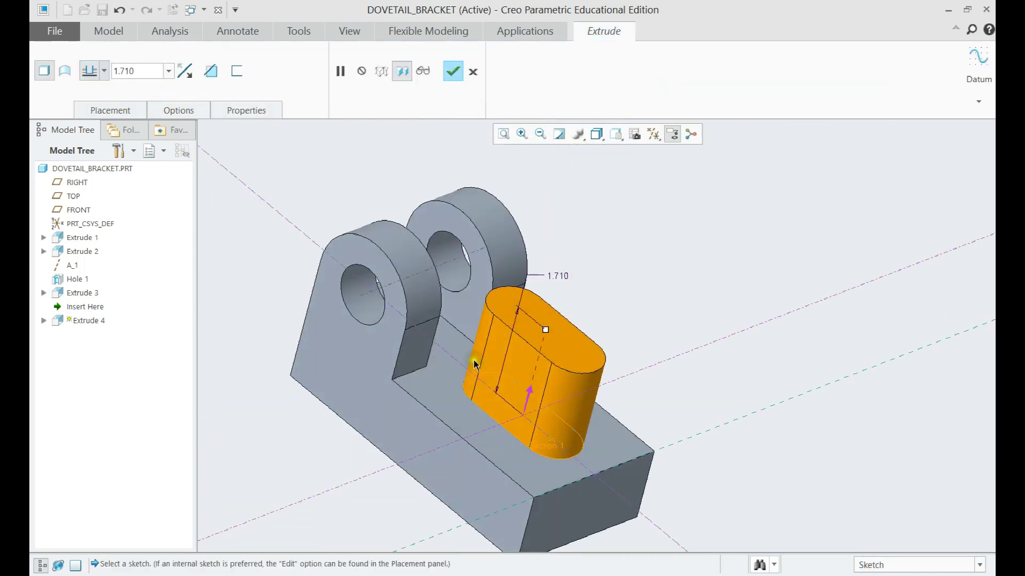
{"action": "left_click", "coordinate": [184, 70]}
{"action": "left_click", "coordinate": [210, 70]}
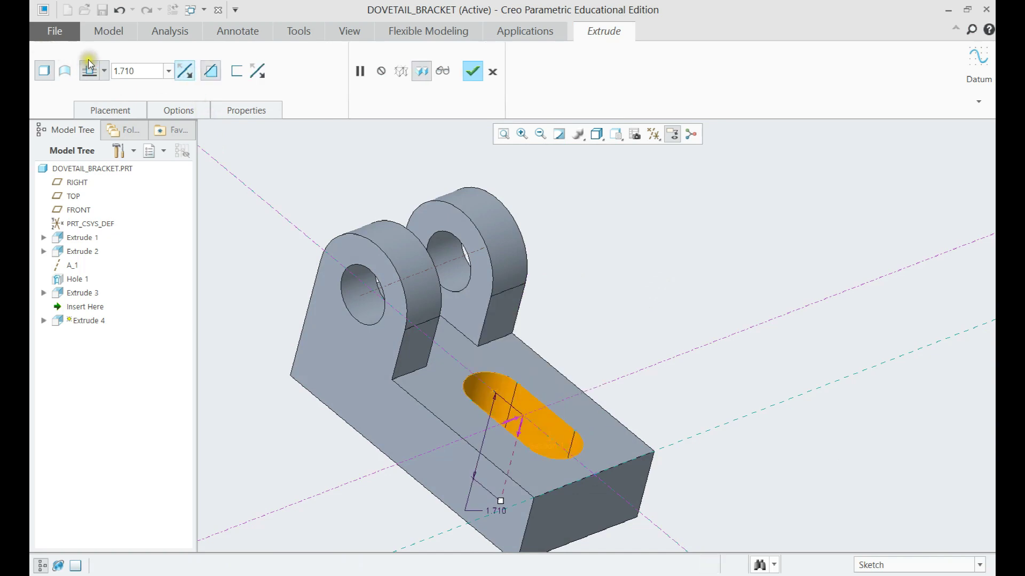
{"action": "left_click", "coordinate": [104, 71]}
{"action": "left_click", "coordinate": [89, 152]}
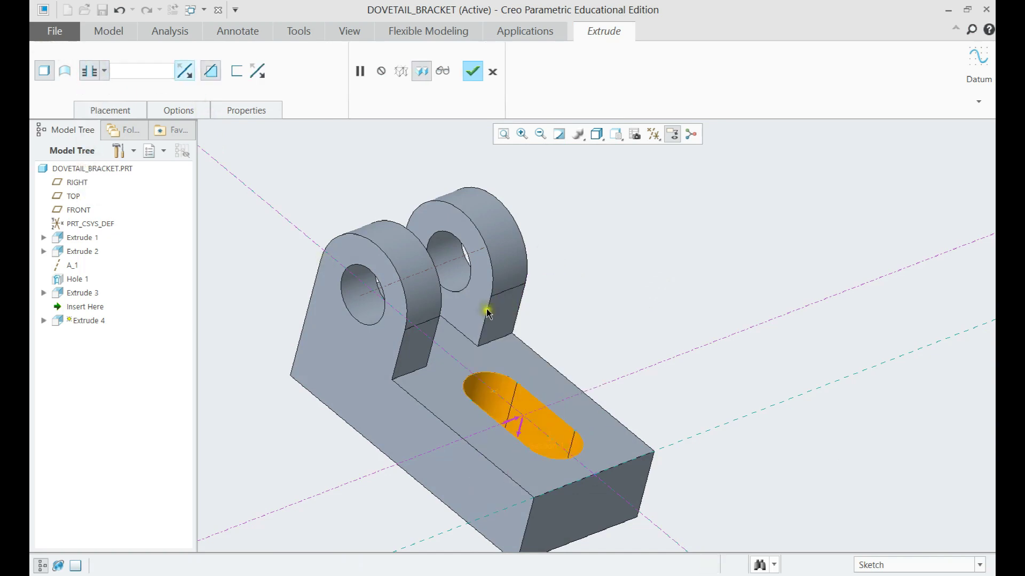
{"action": "scroll", "coordinate": [733, 186], "scroll_direction": "down", "scroll_amount": 3}
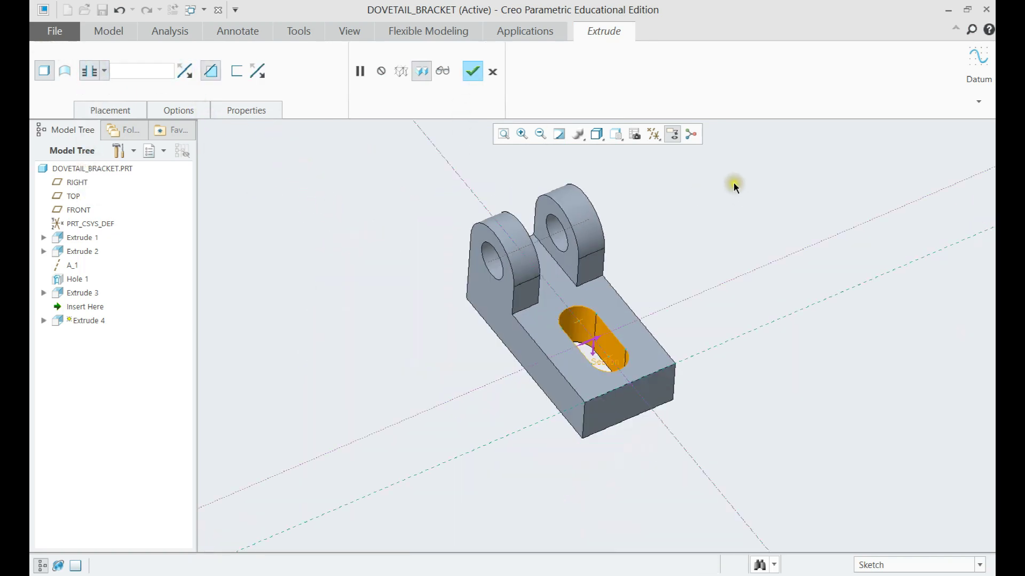
{"action": "left_click", "coordinate": [484, 77]}
{"action": "scroll", "coordinate": [620, 306], "scroll_direction": "up", "scroll_amount": 2}
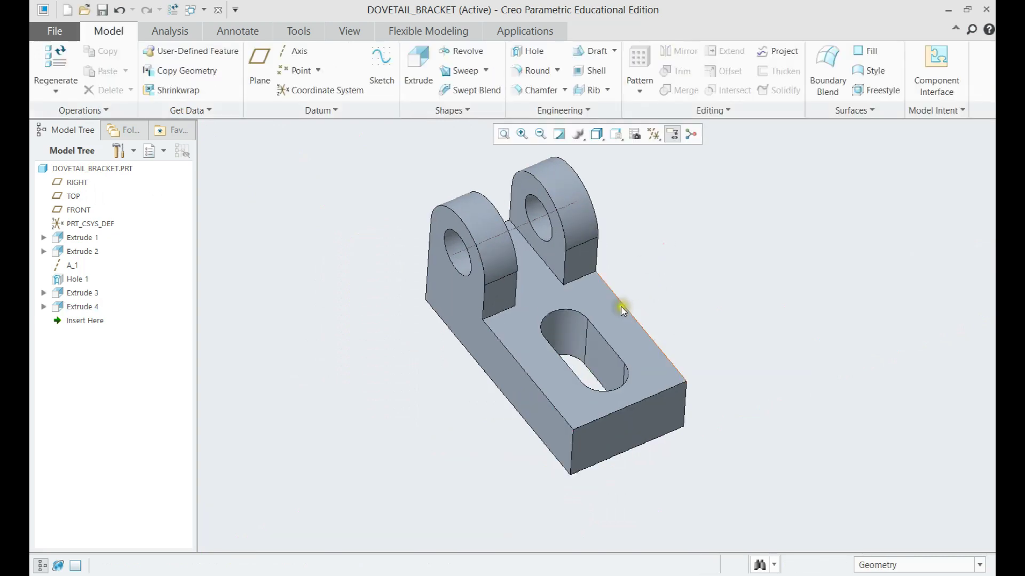
{"action": "mouse_move", "coordinate": [620, 306]}
{"action": "middle_mouse_down"}
{"action": "mouse_move", "coordinate": [605, 303]}
{"action": "mouse_move", "coordinate": [618, 302]}
{"action": "middle_mouse_up"}
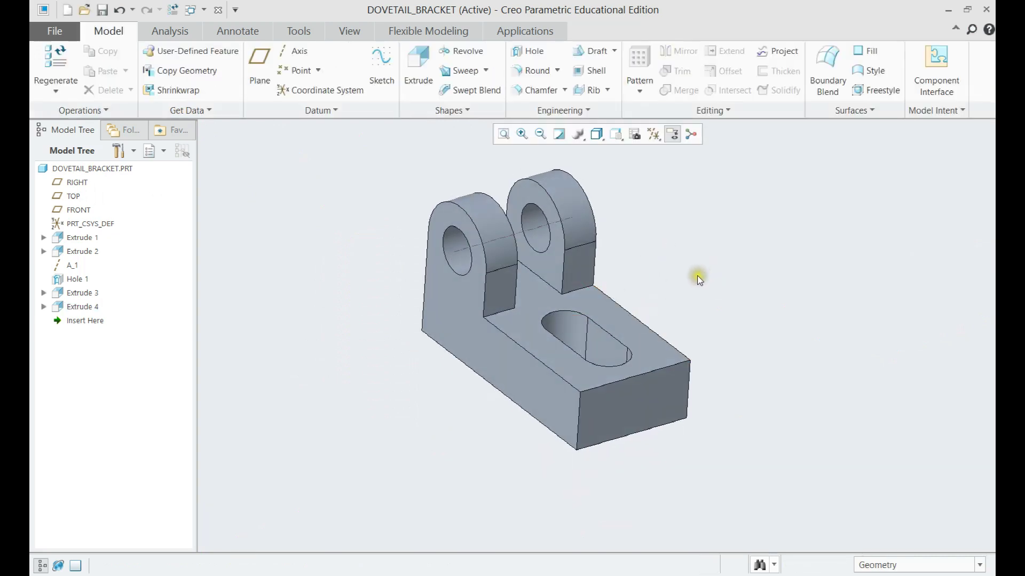
Start Extrude 5 on the block's front face, adding block faces as references and solving them
{"action": "left_click", "coordinate": [414, 82]}
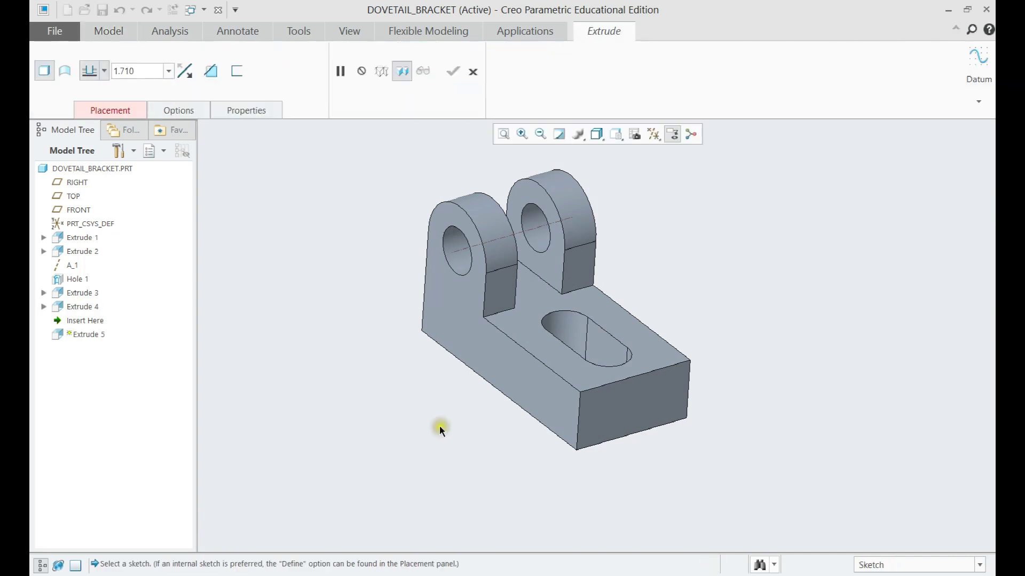
{"action": "left_click", "coordinate": [620, 437]}
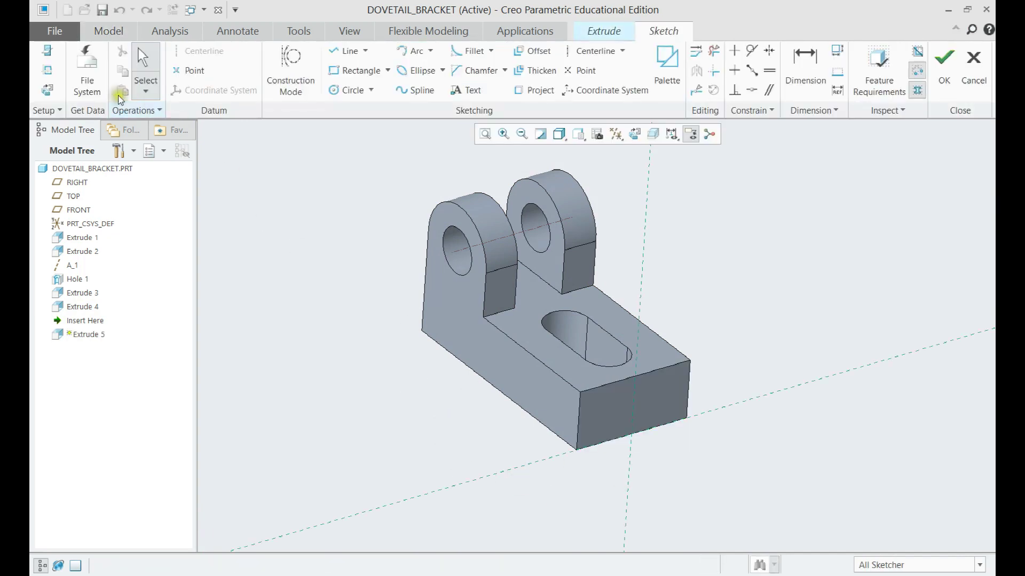
{"action": "left_click", "coordinate": [47, 71]}
{"action": "left_click", "coordinate": [499, 366]}
{"action": "middle_click_drag", "start_coordinate": [499, 366], "coordinate": [430, 357]}
{"action": "left_click", "coordinate": [569, 354]}
{"action": "mouse_move", "coordinate": [570, 354]}
{"action": "middle_mouse_down"}
{"action": "mouse_move", "coordinate": [616, 352]}
{"action": "mouse_move", "coordinate": [567, 349]}
{"action": "middle_mouse_up"}
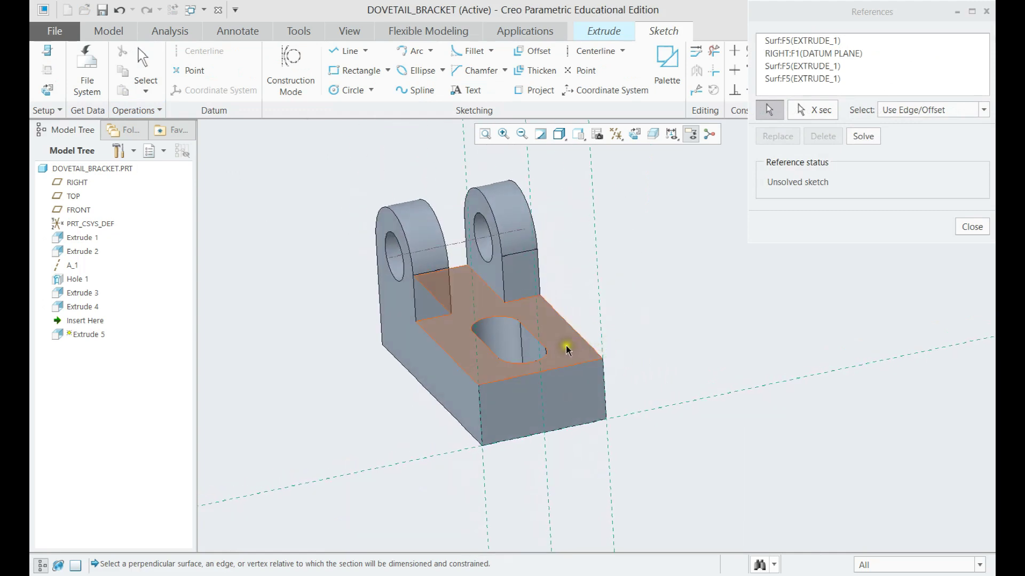
{"action": "left_click", "coordinate": [863, 136]}
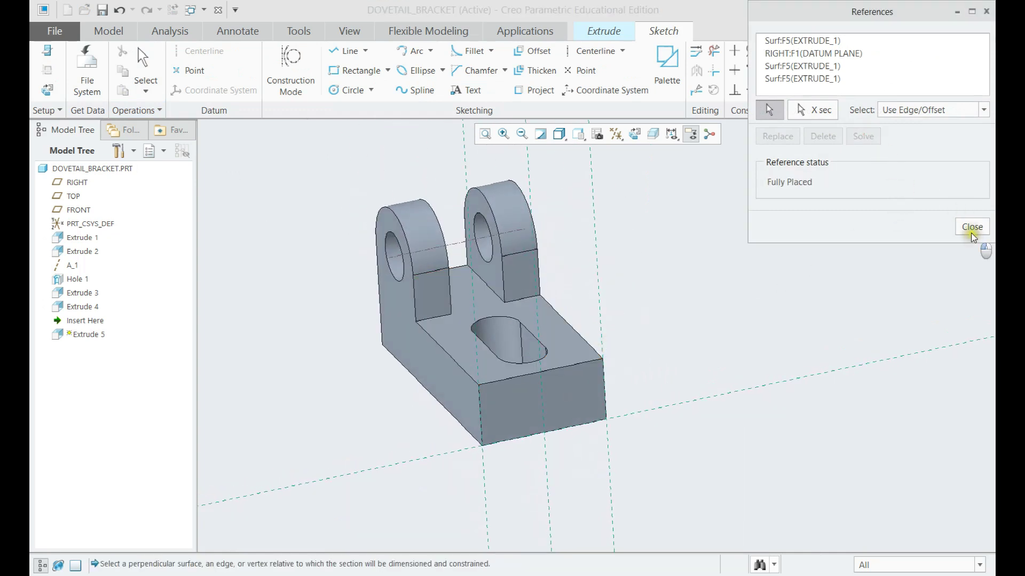
{"action": "left_click", "coordinate": [971, 231]}
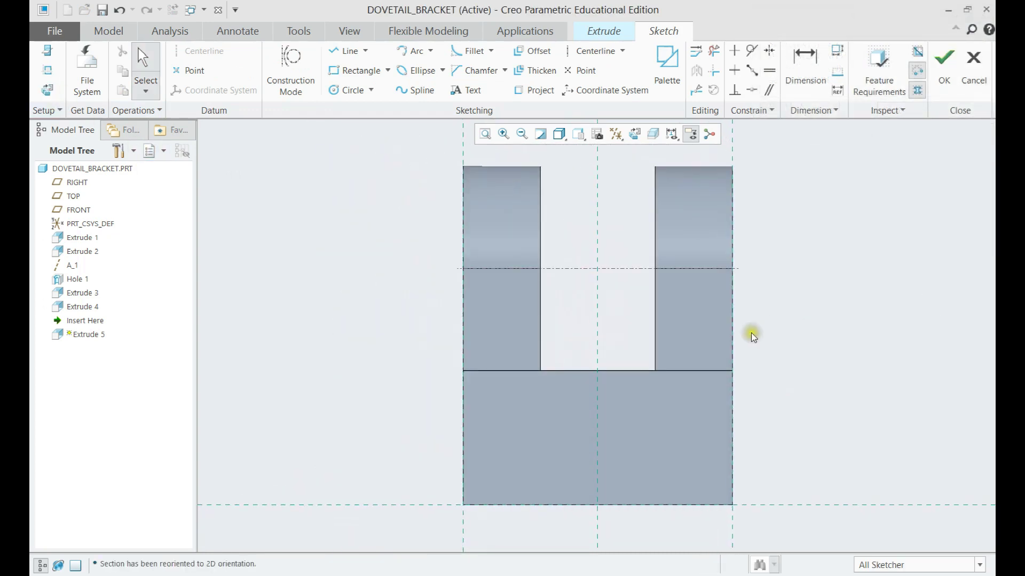
Draw a vertical centerline through the base's midpoint
{"action": "mouse_move", "coordinate": [751, 335]}
{"action": "middle_mouse_down"}
{"action": "mouse_move", "coordinate": [665, 406]}
{"action": "mouse_move", "coordinate": [609, 361]}
{"action": "middle_mouse_up"}
{"action": "left_click", "coordinate": [585, 51]}
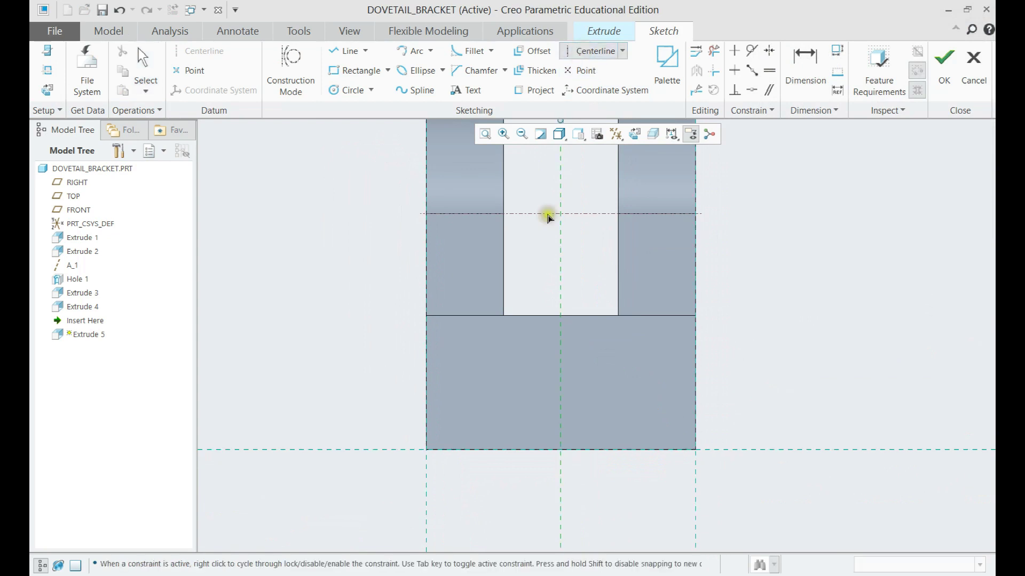
{"action": "left_click", "coordinate": [560, 450]}
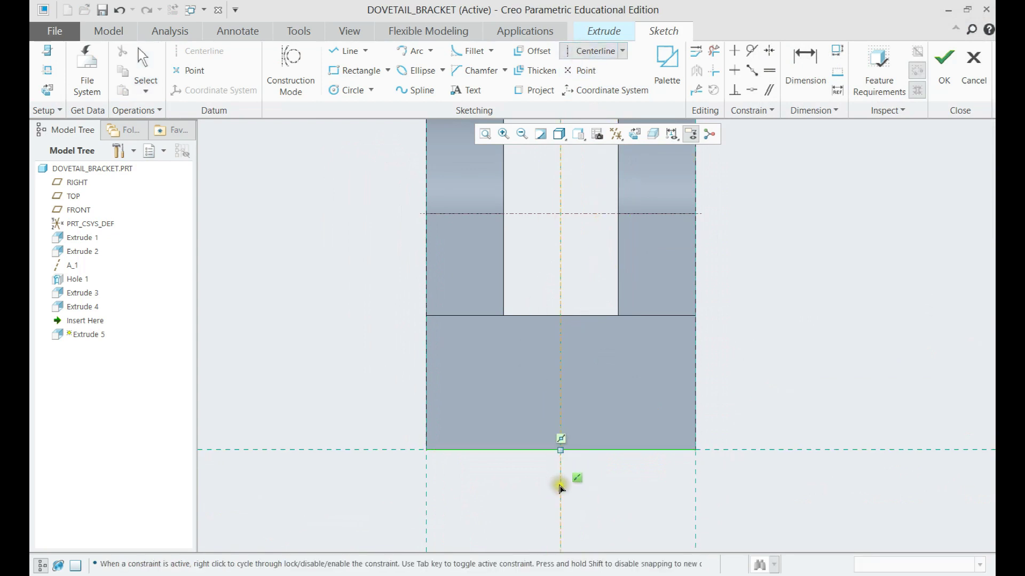
{"action": "middle_click", "coordinate": [558, 481]}
{"action": "middle_click", "coordinate": [747, 331]}
{"action": "mouse_move", "coordinate": [755, 328]}
{"action": "middle_mouse_down"}
{"action": "mouse_move", "coordinate": [606, 350]}
{"action": "mouse_move", "coordinate": [587, 331]}
{"action": "middle_mouse_up"}
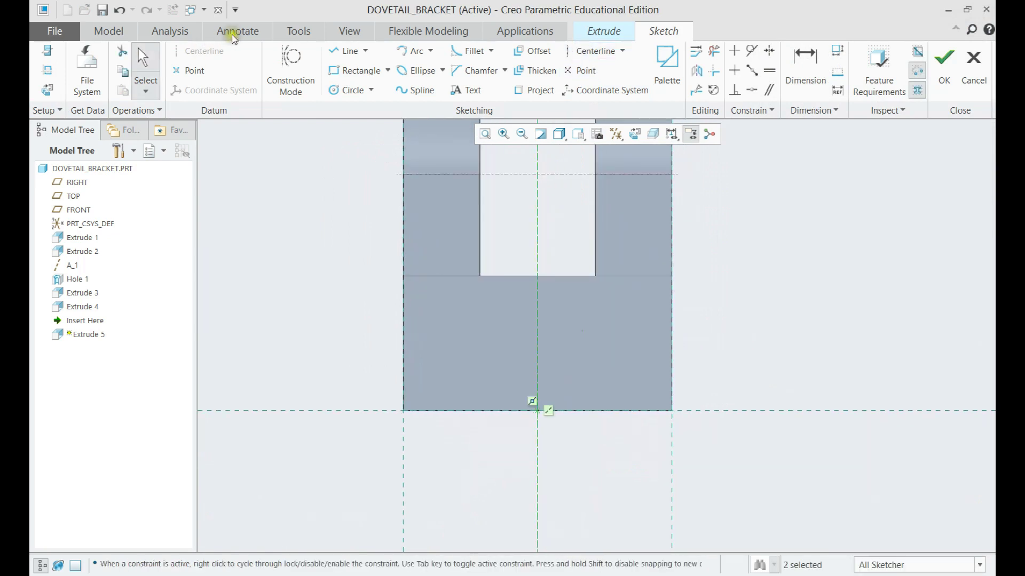
Draw a closed trapezoidal dovetail profile at the block's lower-left corner
{"action": "left_click", "coordinate": [324, 50]}
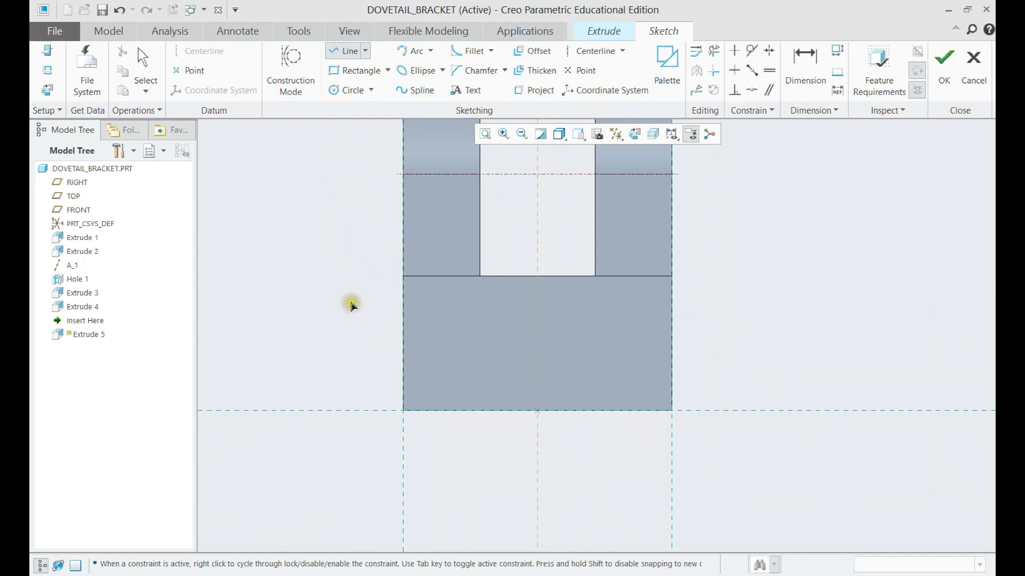
{"action": "left_click", "coordinate": [403, 359]}
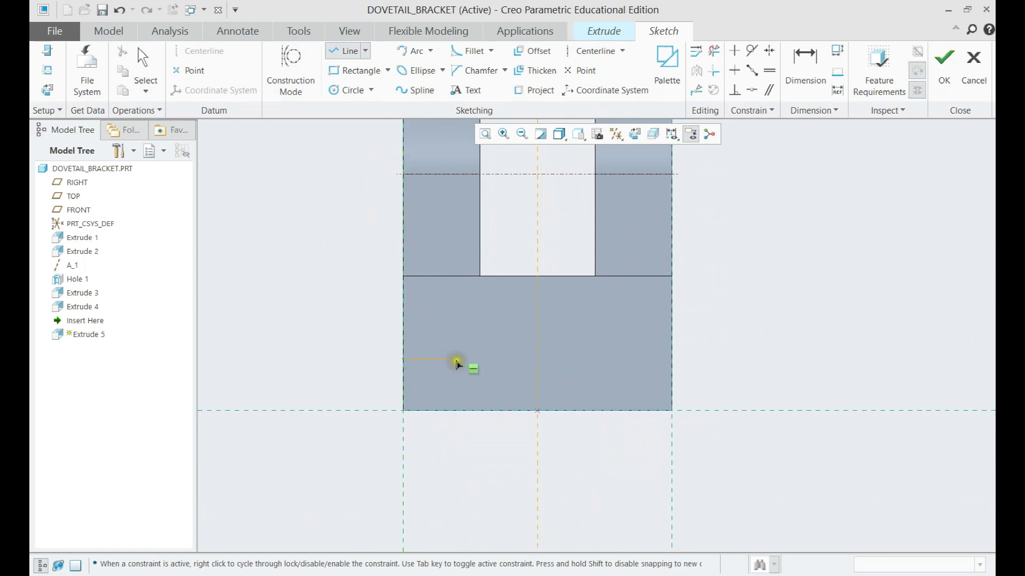
{"action": "left_click", "coordinate": [457, 360]}
{"action": "left_click", "coordinate": [426, 410]}
{"action": "left_click", "coordinate": [403, 410]}
{"action": "left_click", "coordinate": [403, 359]}
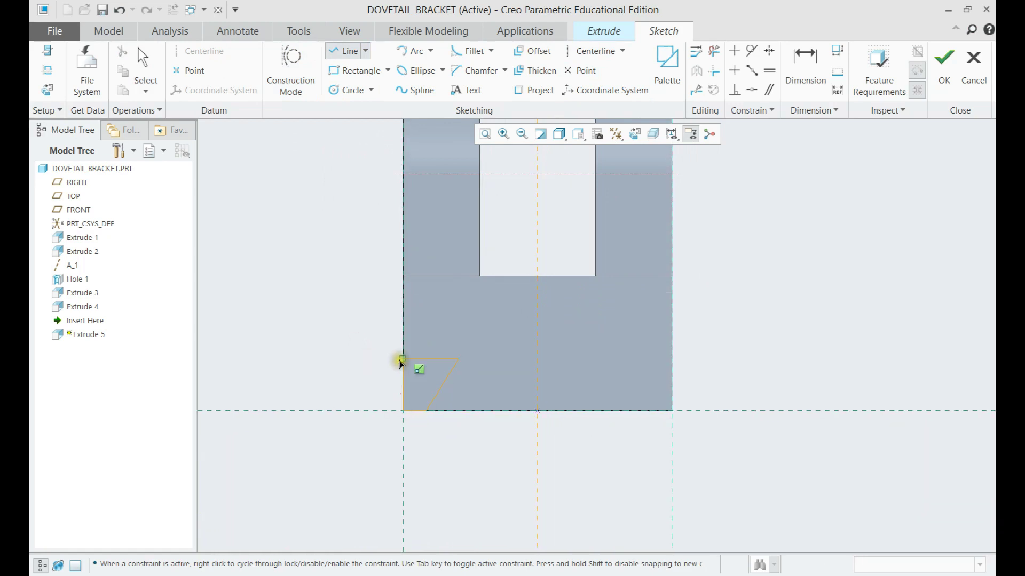
{"action": "middle_click", "coordinate": [367, 336]}
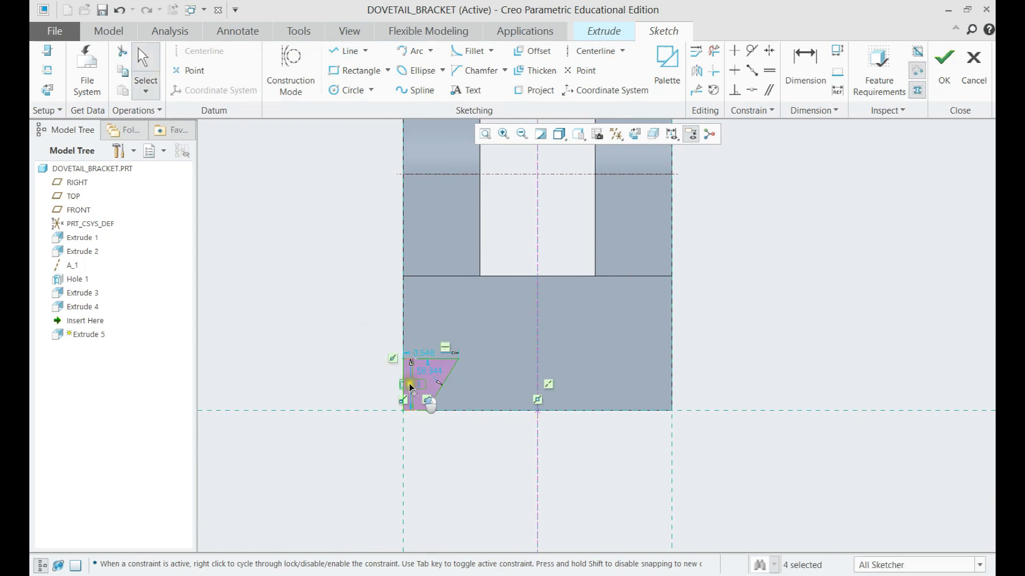
Set the dovetail height to 0.5625 and its angle to 60°, then box-select the profile
{"action": "left_click_drag", "start_coordinate": [409, 383], "coordinate": [370, 377]}
{"action": "double_click", "coordinate": [370, 377]}
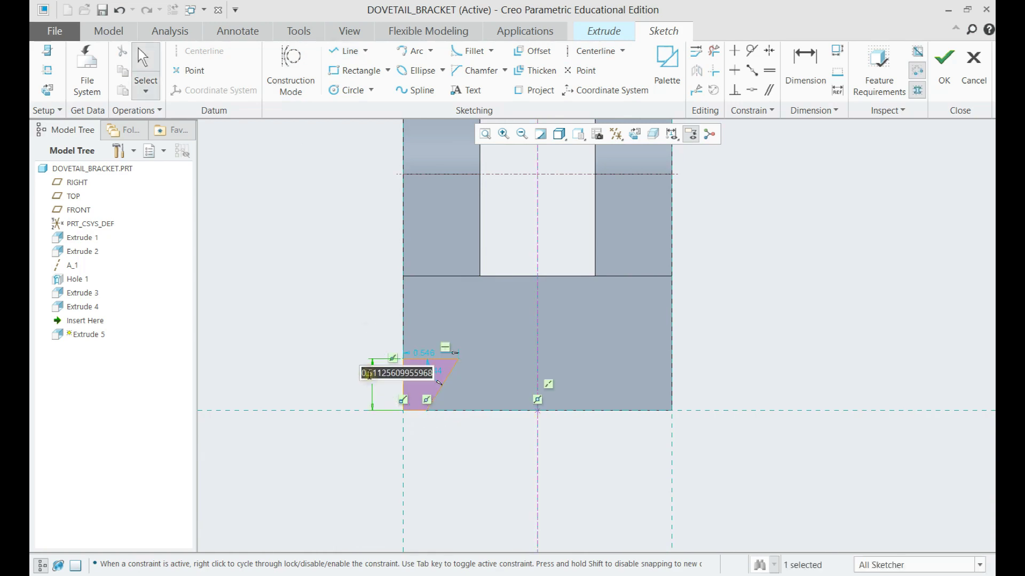
{"action": "type", "text": "0.5625"}
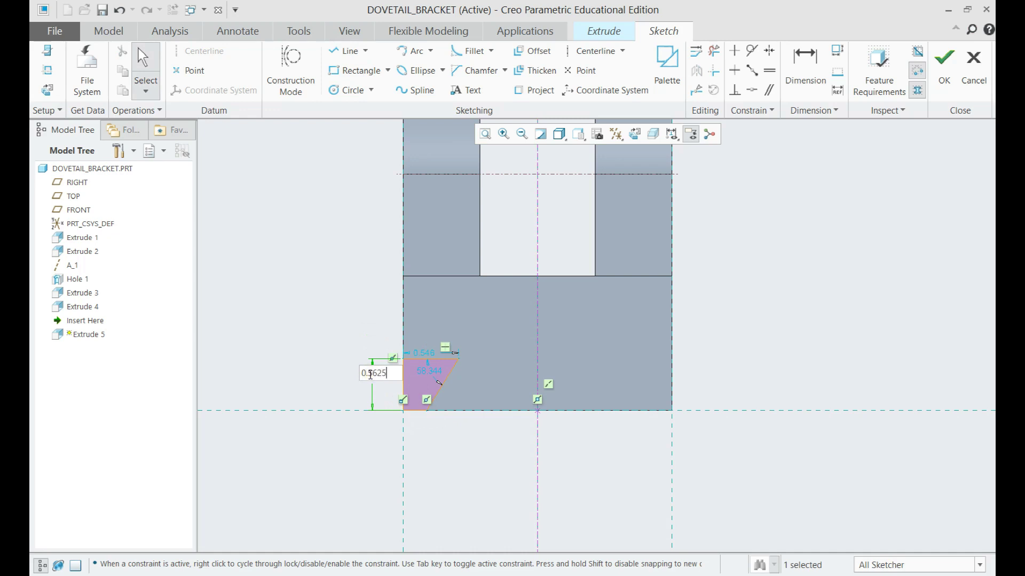
{"action": "key", "text": "Return"}
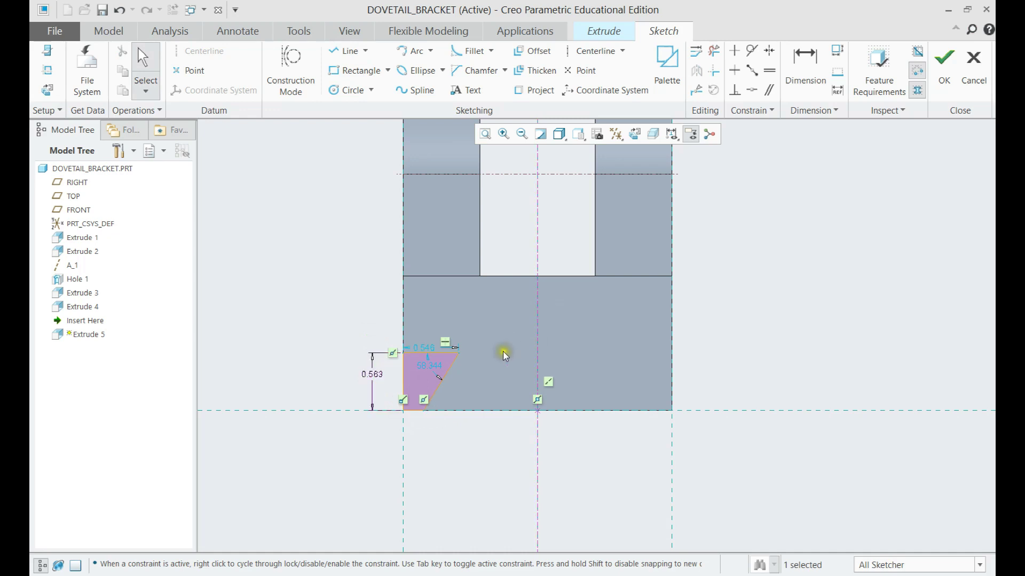
{"action": "double_click", "coordinate": [431, 366]}
{"action": "type", "text": "60"}
{"action": "key", "text": "Return"}
{"action": "left_click_drag", "start_coordinate": [337, 326], "coordinate": [469, 434]}
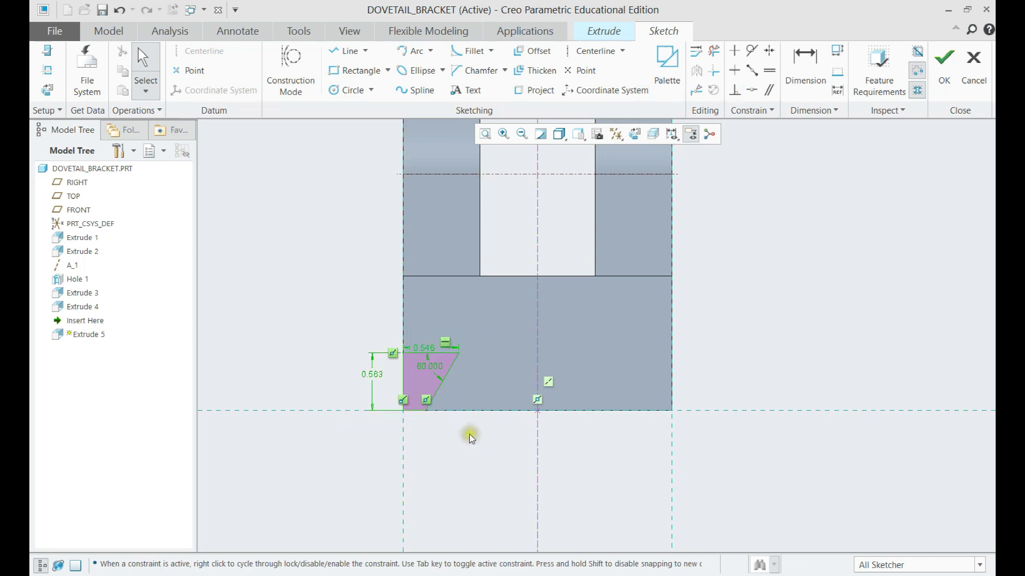
Mirror the dovetail across the centerline, dimension the two 2.3125 apart, and finish the sketch
{"action": "left_click", "coordinate": [697, 70]}
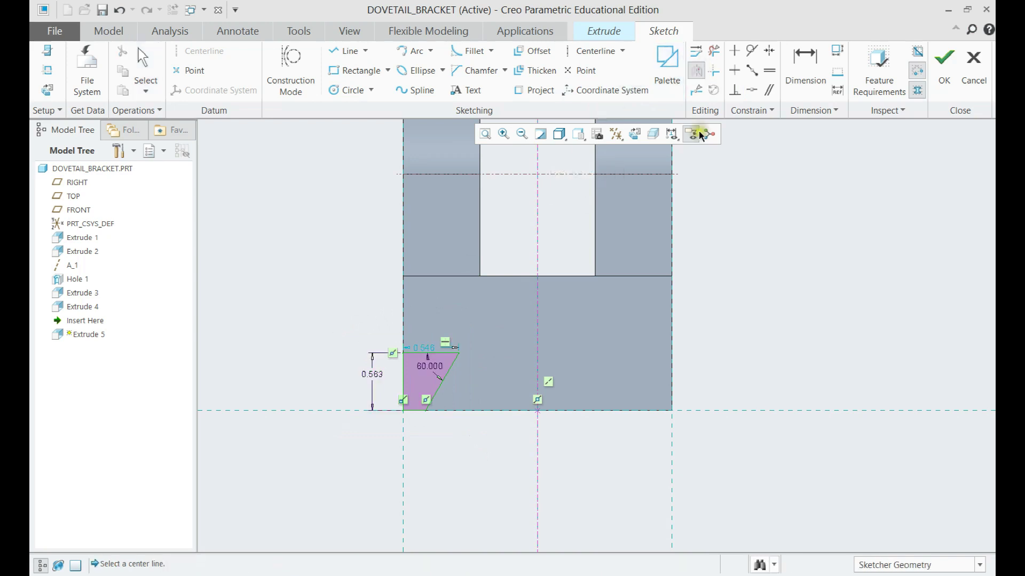
{"action": "left_click", "coordinate": [537, 335]}
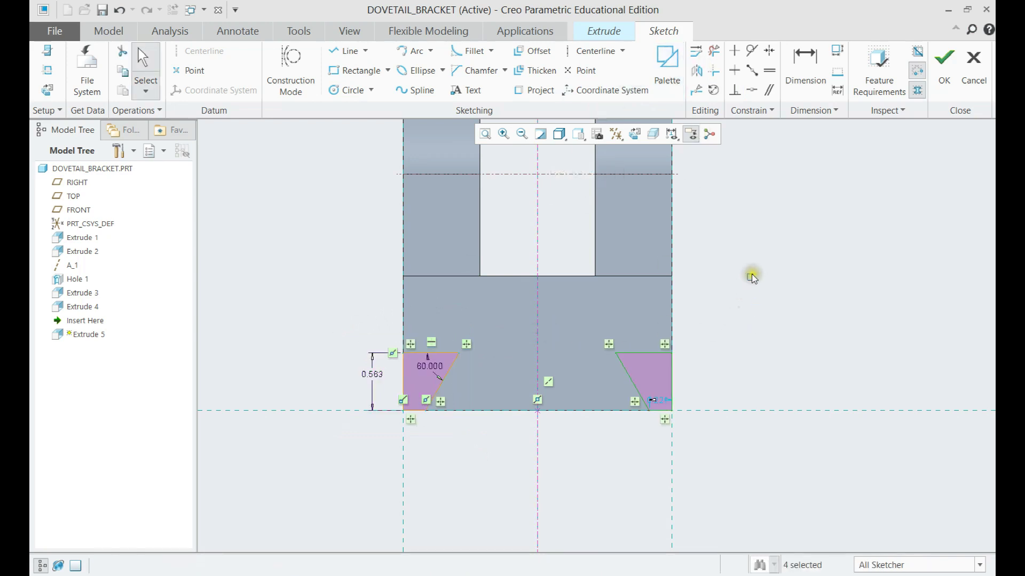
{"action": "left_click", "coordinate": [806, 58]}
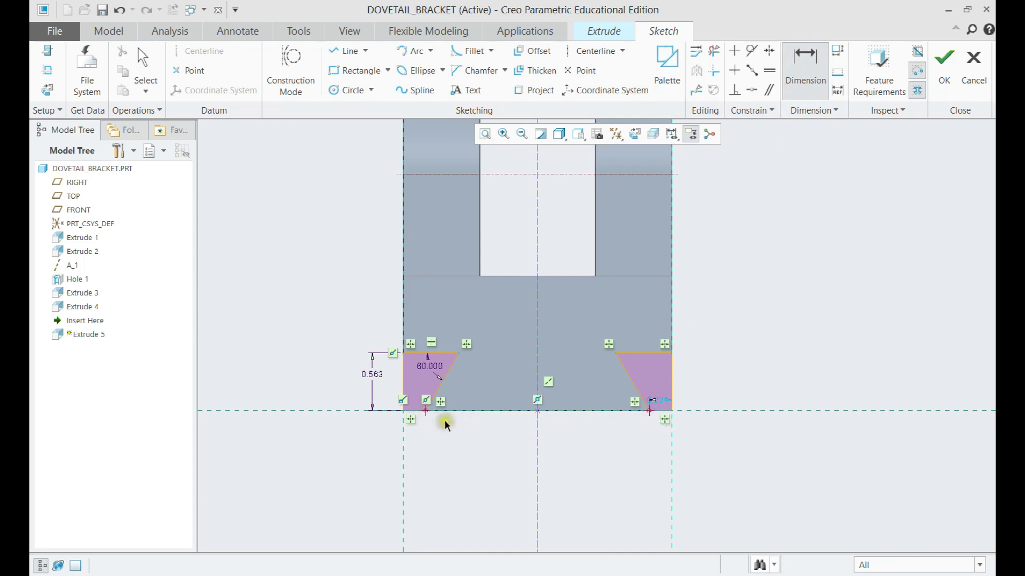
{"action": "middle_click", "coordinate": [510, 436]}
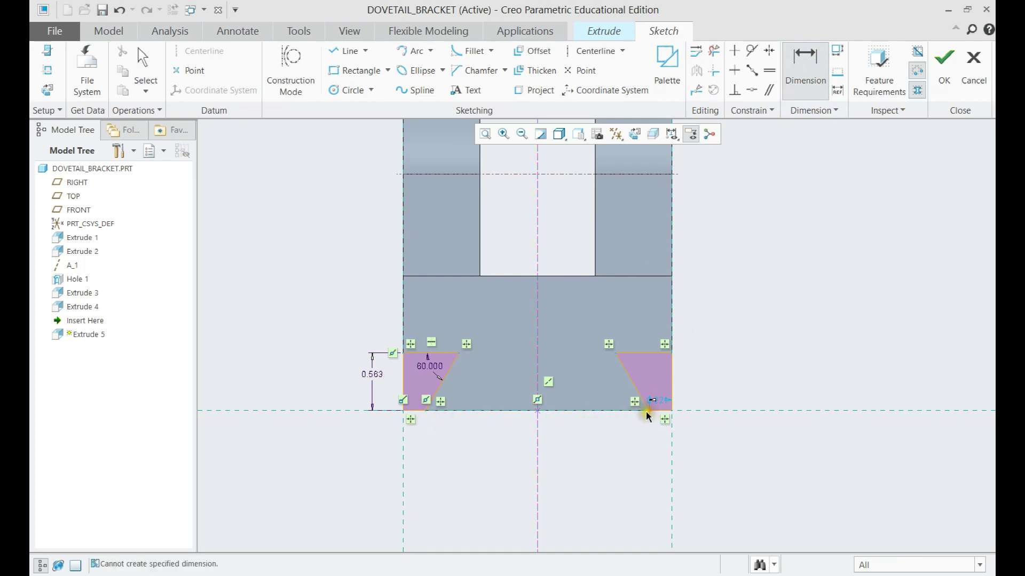
{"action": "left_click", "coordinate": [425, 410]}
{"action": "middle_click", "coordinate": [507, 441]}
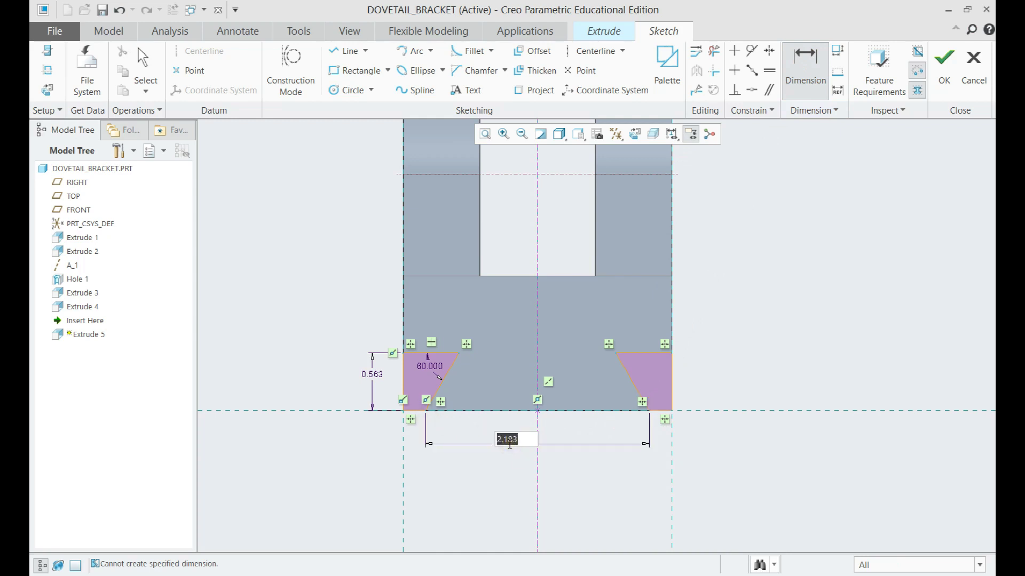
{"action": "type", "text": "2.3125"}
{"action": "key", "text": "Return"}
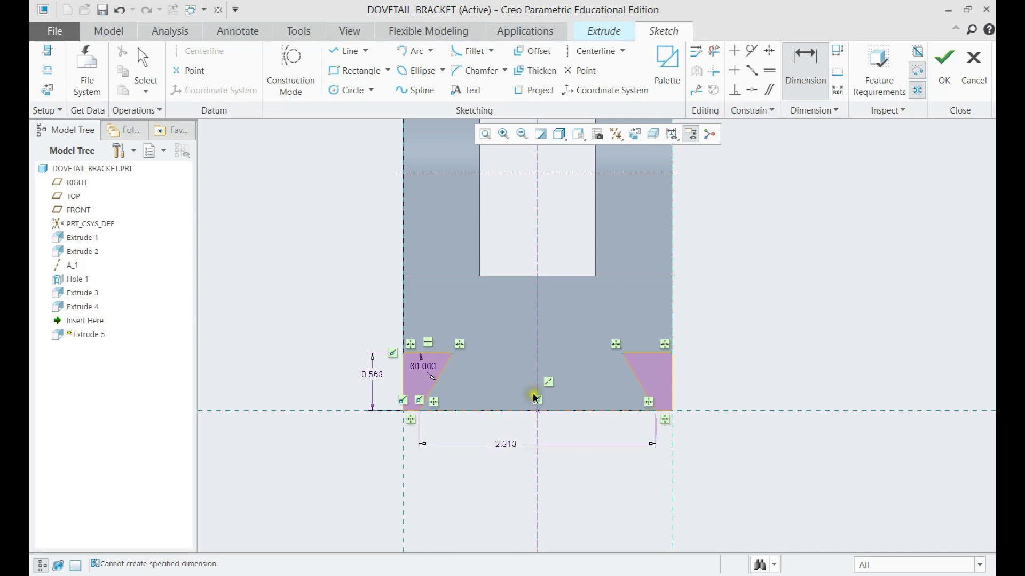
{"action": "left_click", "coordinate": [943, 72]}
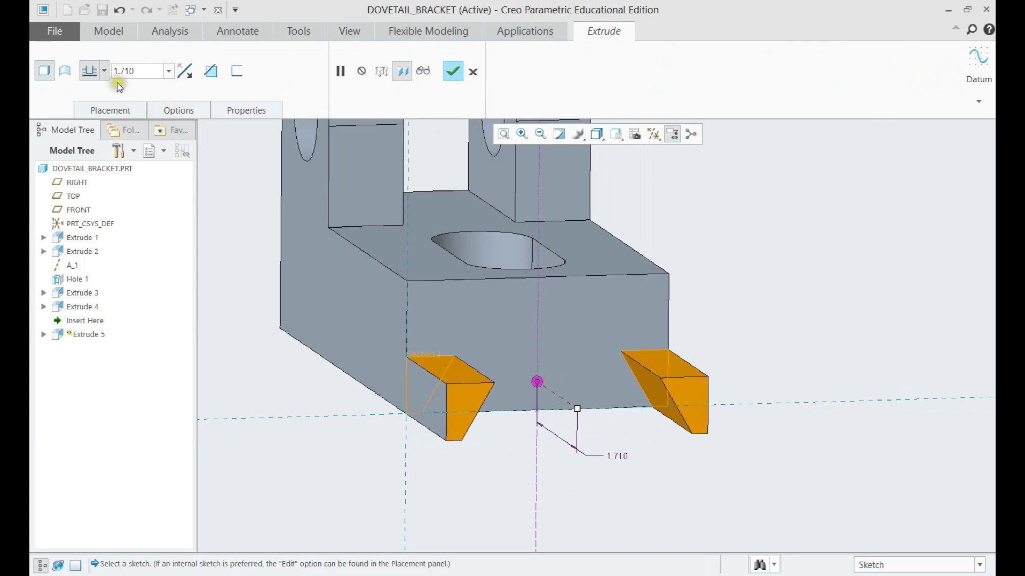
Give the dovetail extrusion Through All depth with Remove Material and complete the cut
{"action": "left_click", "coordinate": [104, 71]}
{"action": "left_click", "coordinate": [88, 153]}
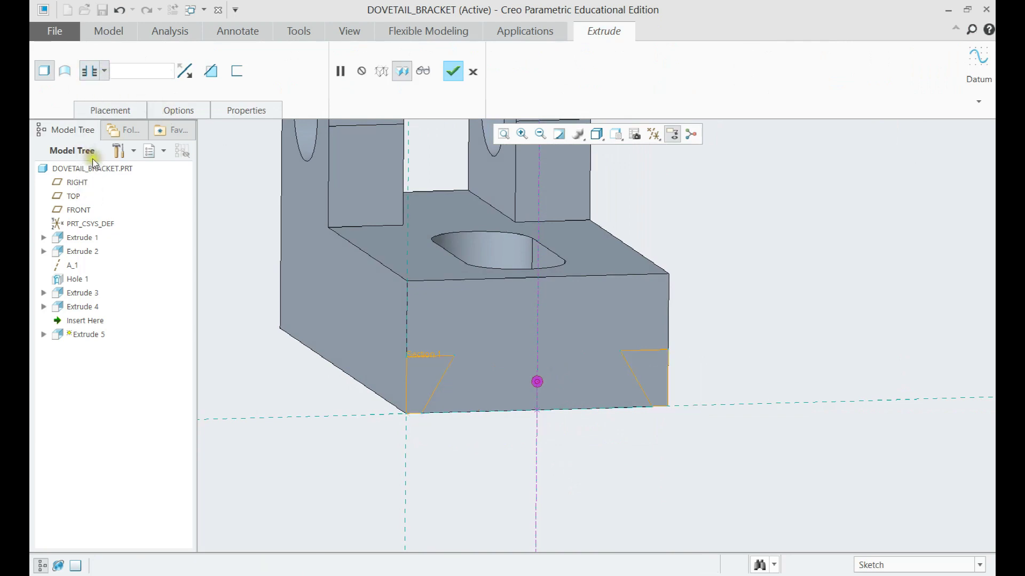
{"action": "left_click", "coordinate": [211, 71]}
{"action": "middle_click_drag", "start_coordinate": [343, 302], "coordinate": [323, 334]}
{"action": "middle_click", "coordinate": [315, 336]}
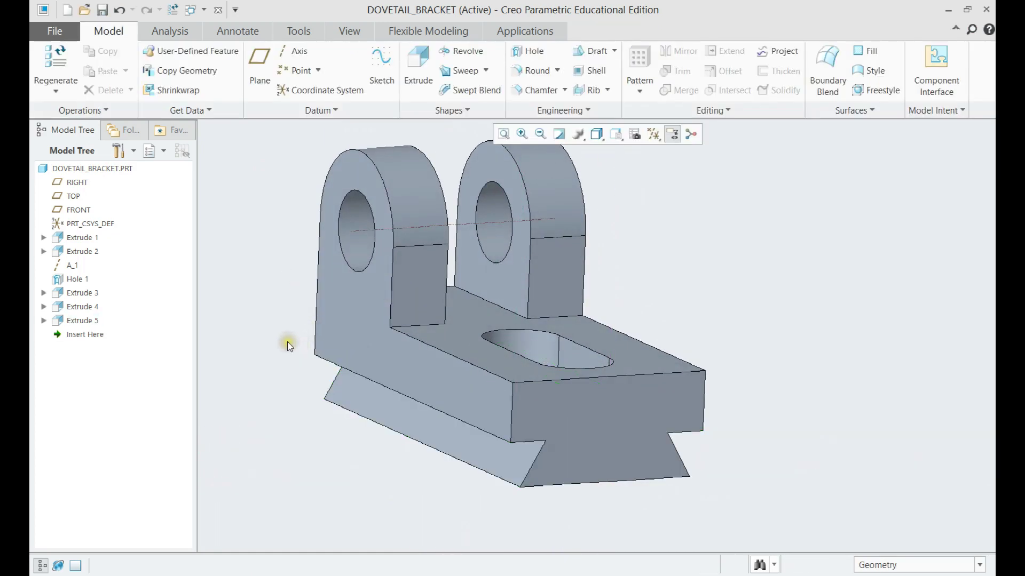
{"action": "mouse_move", "coordinate": [464, 402]}
{"action": "middle_mouse_down"}
{"action": "mouse_move", "coordinate": [464, 437]}
{"action": "mouse_move", "coordinate": [511, 427]}
{"action": "mouse_move", "coordinate": [521, 442]}
{"action": "mouse_move", "coordinate": [541, 423]}
{"action": "middle_mouse_up"}
{"action": "scroll", "coordinate": [465, 431], "scroll_direction": "down", "scroll_amount": 3}
{"action": "scroll", "coordinate": [542, 442], "scroll_direction": "up", "scroll_amount": 2}
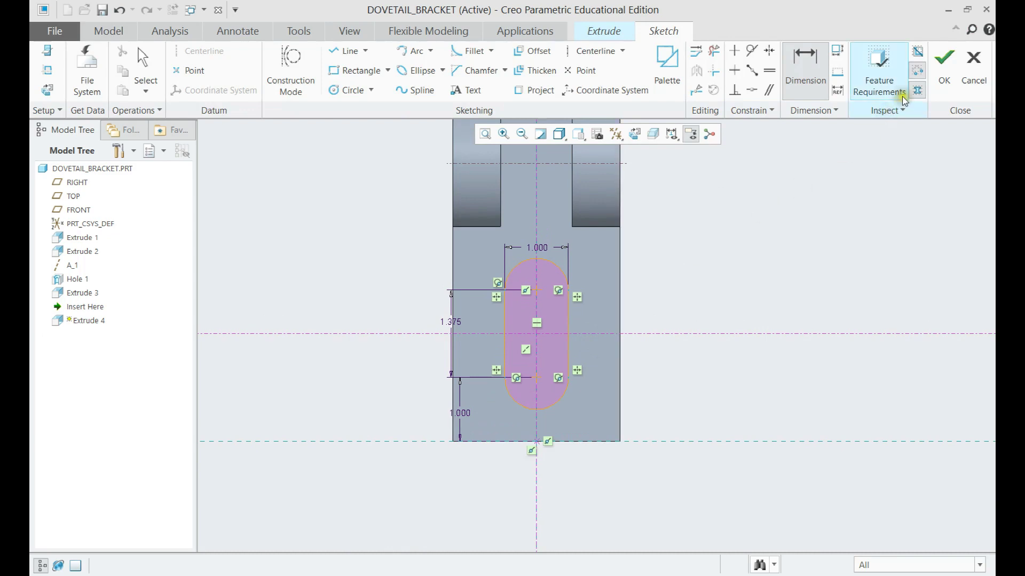
Cut the obround slot sketch through the base as a remove-material extrusion to the selected reference
{"action": "left_click", "coordinate": [935, 82]}
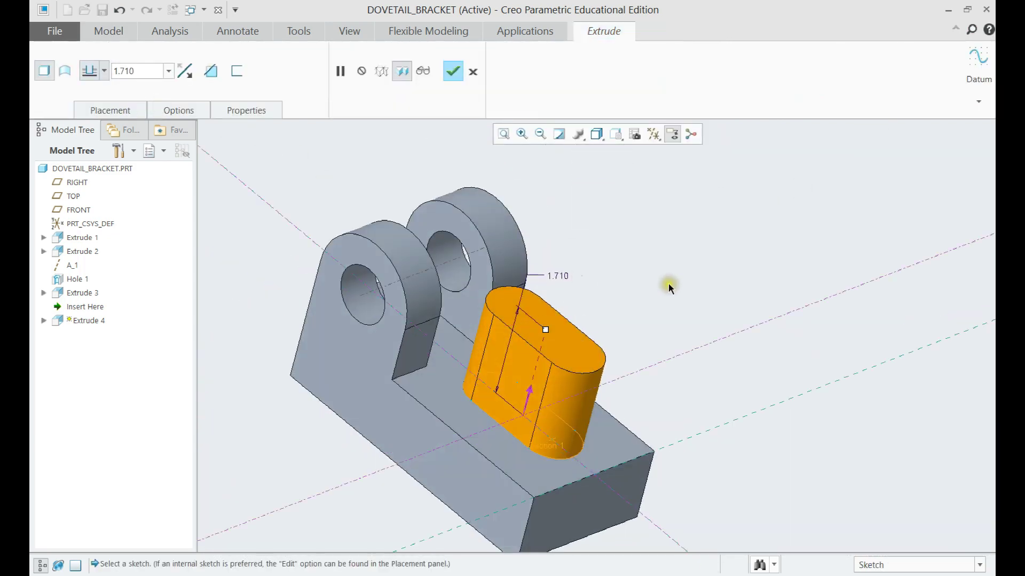
{"action": "left_click", "coordinate": [192, 76]}
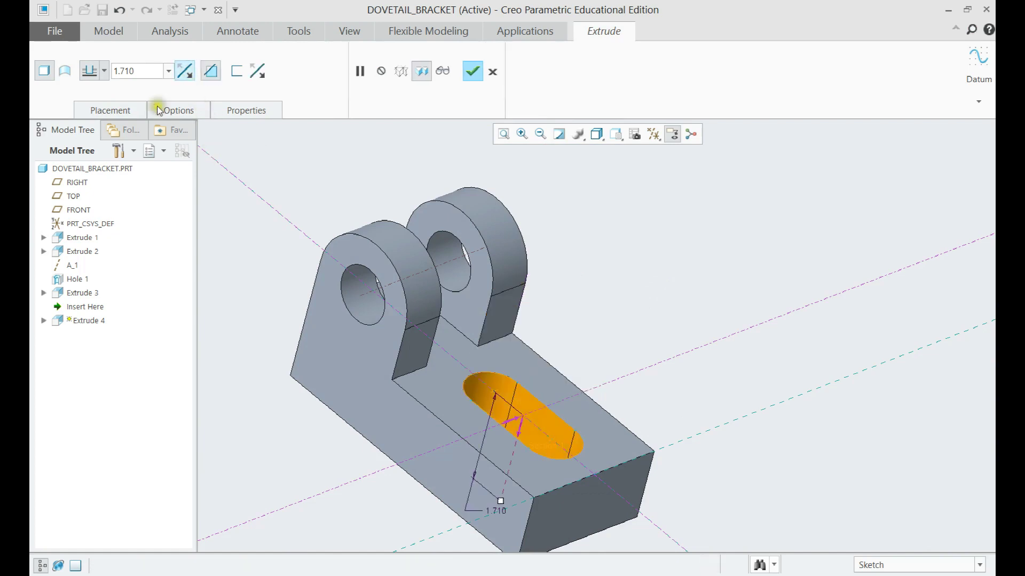
{"action": "left_click", "coordinate": [89, 70]}
{"action": "left_click", "coordinate": [86, 153]}
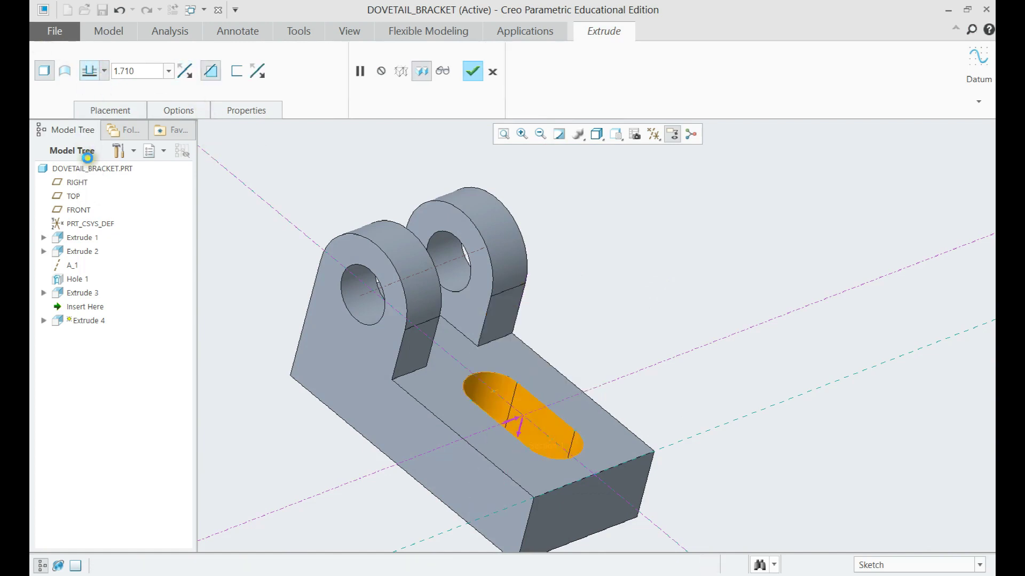
{"action": "middle_click_drag", "start_coordinate": [503, 303], "coordinate": [480, 320]}
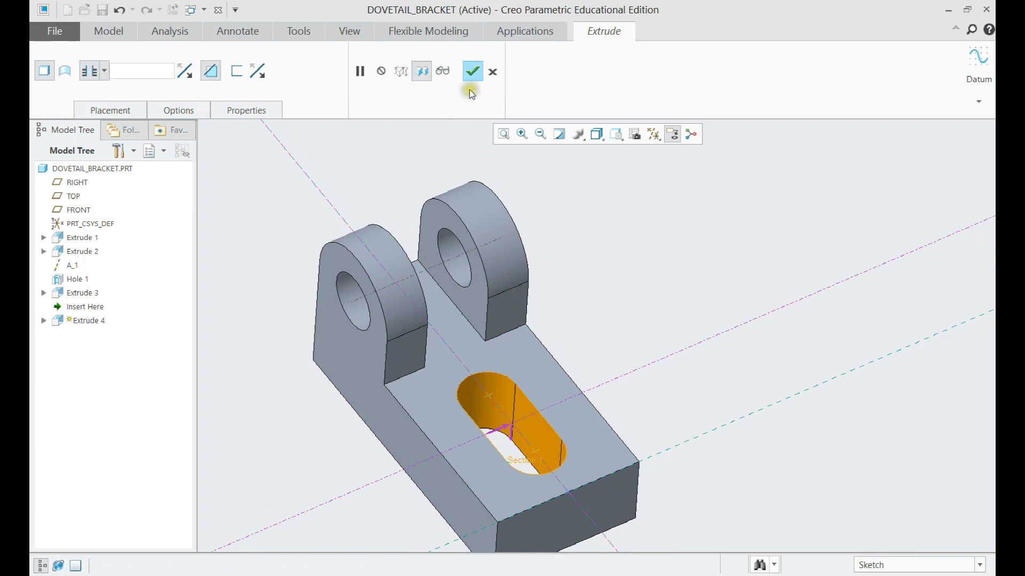
{"action": "key", "text": "ctrl+d"}
{"action": "left_click", "coordinate": [473, 72]}
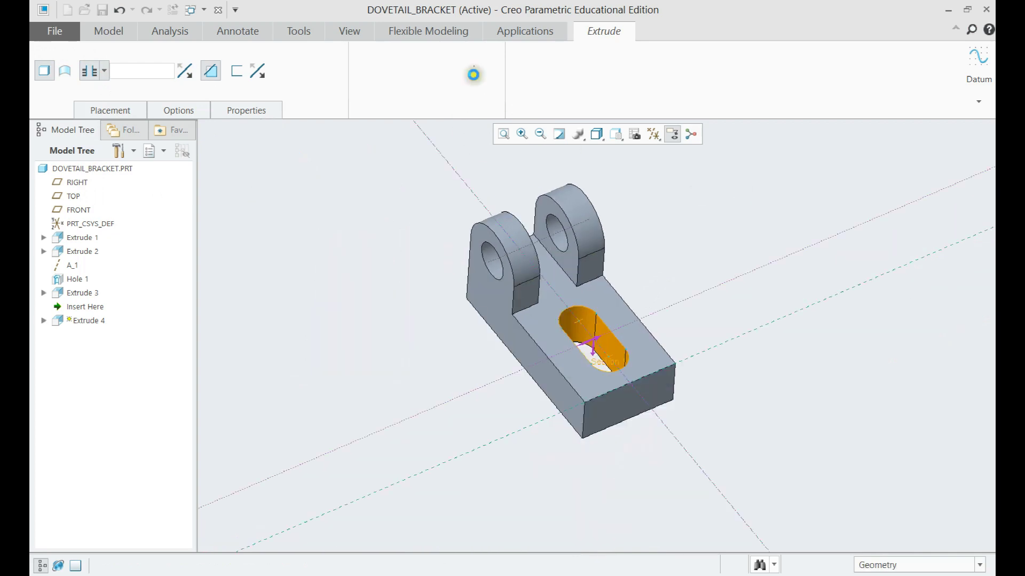
{"action": "left_click", "coordinate": [665, 242]}
{"action": "scroll", "coordinate": [667, 289], "scroll_direction": "up", "scroll_amount": 2}
{"action": "middle_click_drag", "start_coordinate": [667, 291], "coordinate": [678, 306]}
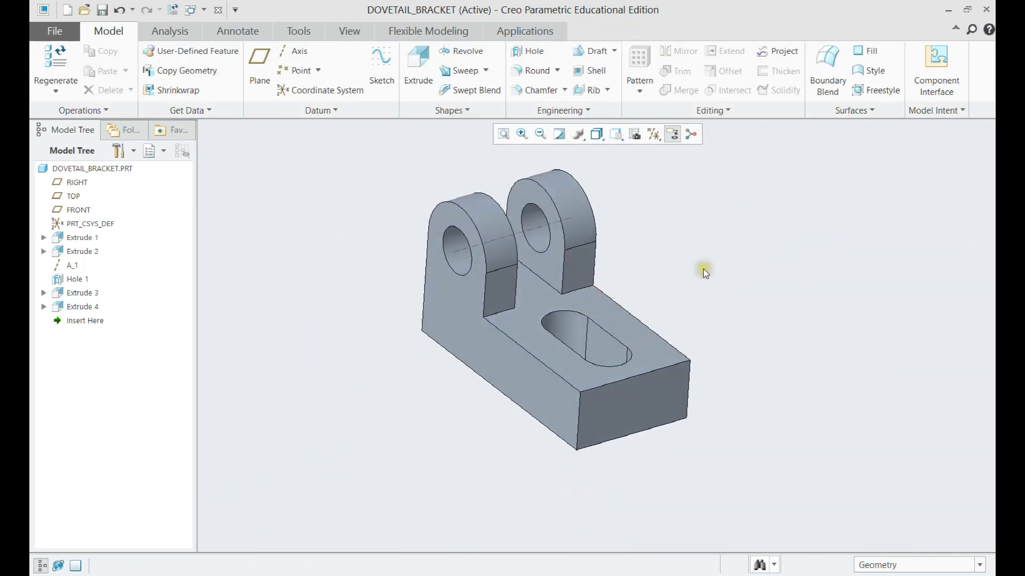
Start Extrude 5 on the block's front face, referencing its side and top faces, viewed face-on
{"action": "left_click", "coordinate": [420, 69]}
{"action": "left_click", "coordinate": [618, 425]}
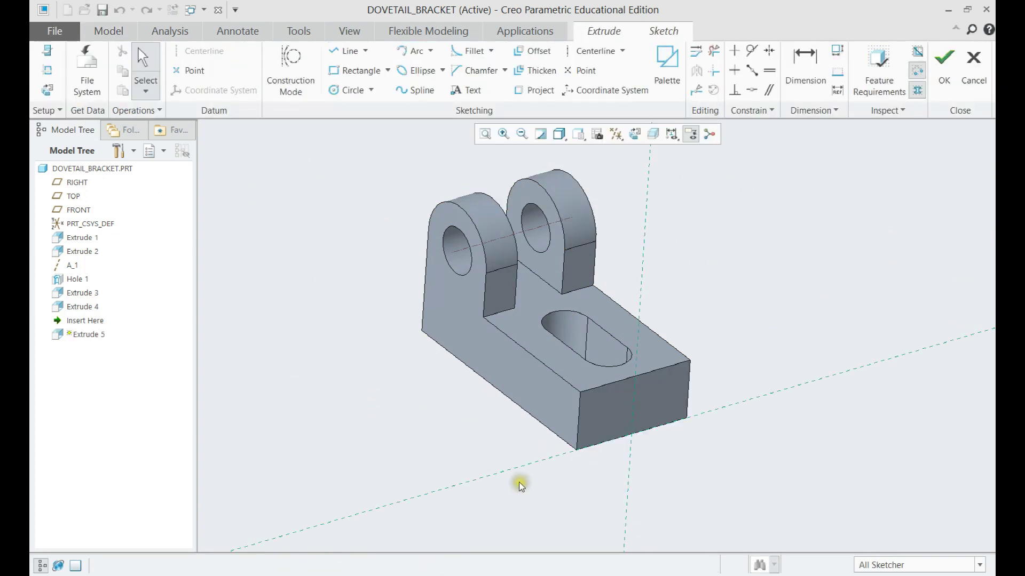
{"action": "left_click", "coordinate": [47, 69]}
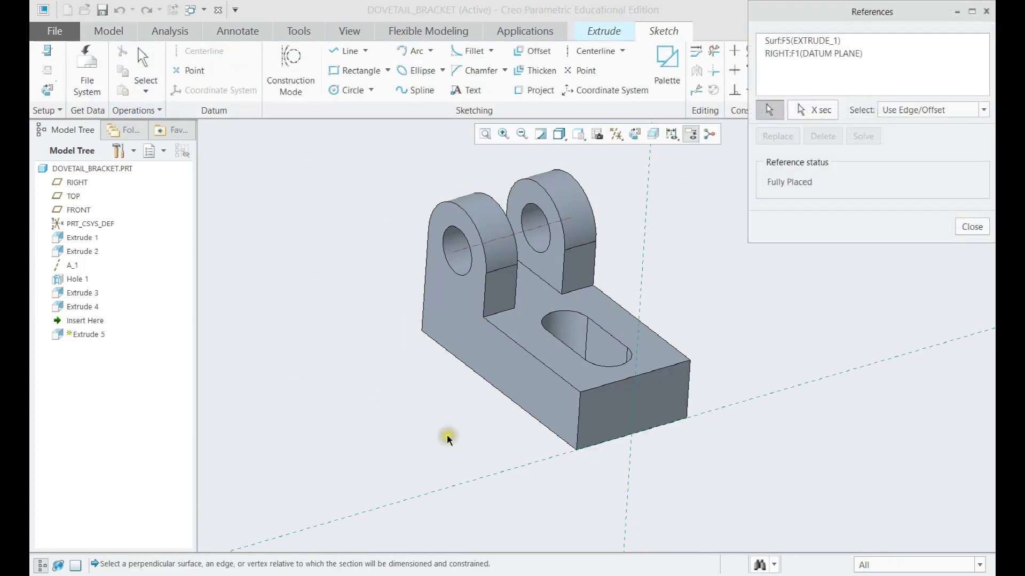
{"action": "left_click", "coordinate": [501, 367]}
{"action": "middle_click_drag", "start_coordinate": [496, 368], "coordinate": [568, 350]}
{"action": "left_click", "coordinate": [565, 347]}
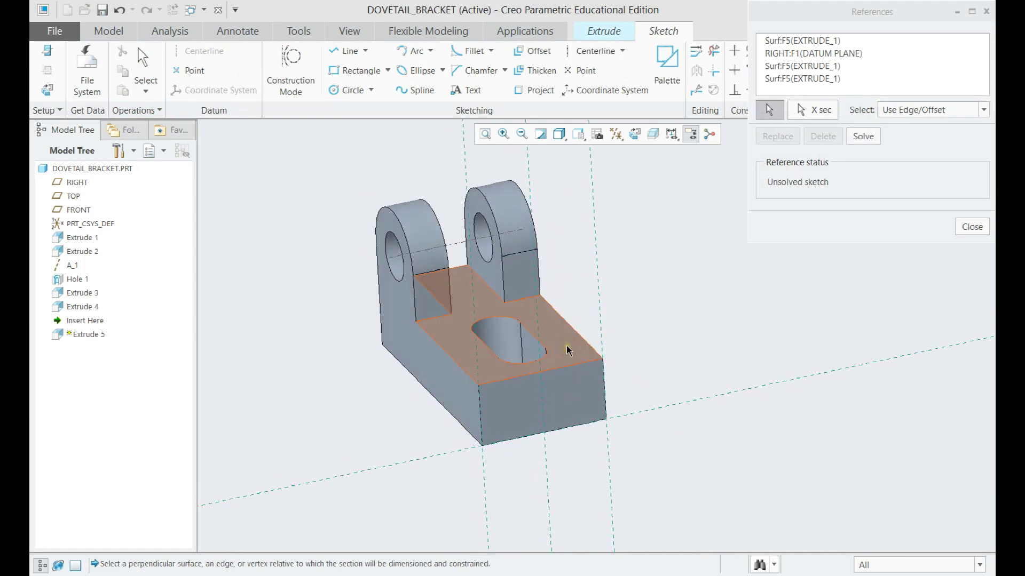
{"action": "left_click", "coordinate": [863, 136]}
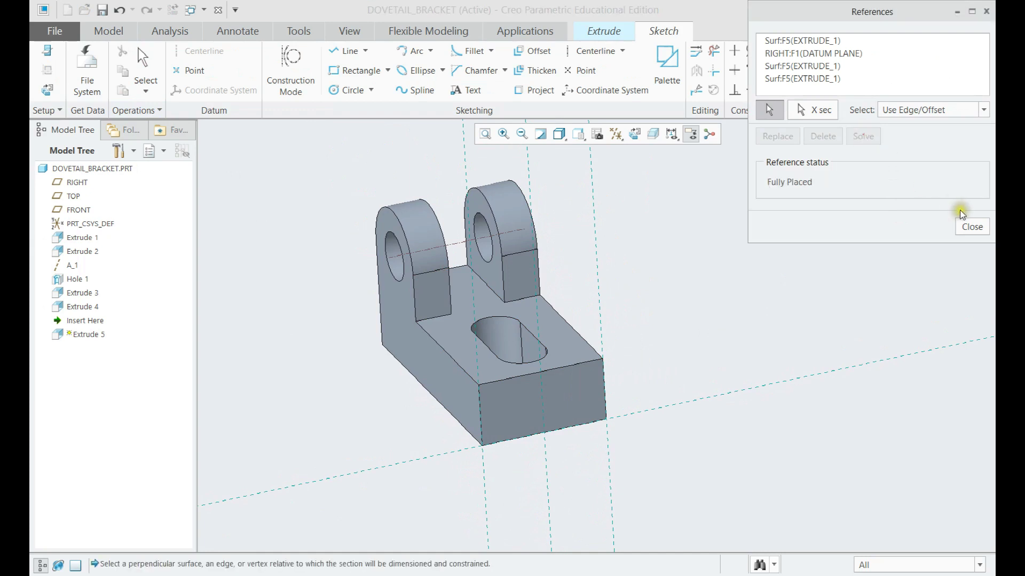
{"action": "left_click", "coordinate": [972, 233]}
{"action": "left_click", "coordinate": [47, 89]}
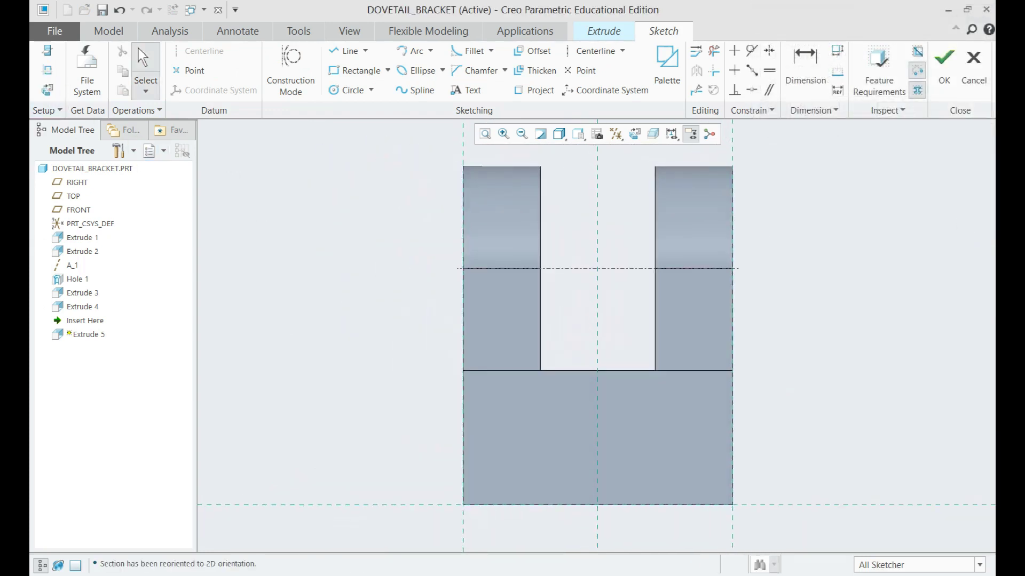
Draw a vertical centerline down from the base's bottom edge
{"action": "middle_click_drag", "start_coordinate": [669, 418], "coordinate": [608, 359]}
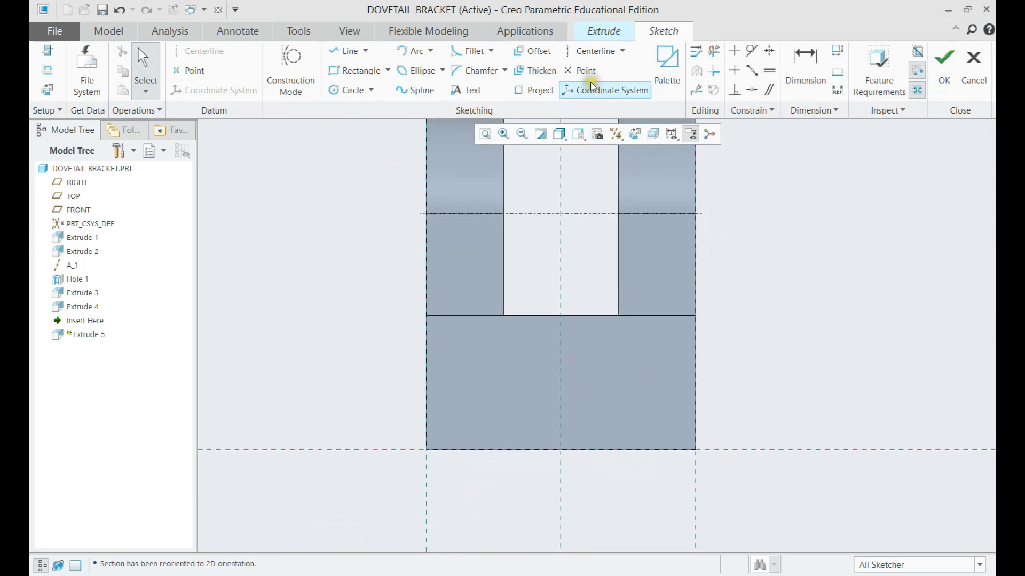
{"action": "left_click", "coordinate": [580, 58]}
{"action": "left_click", "coordinate": [560, 450]}
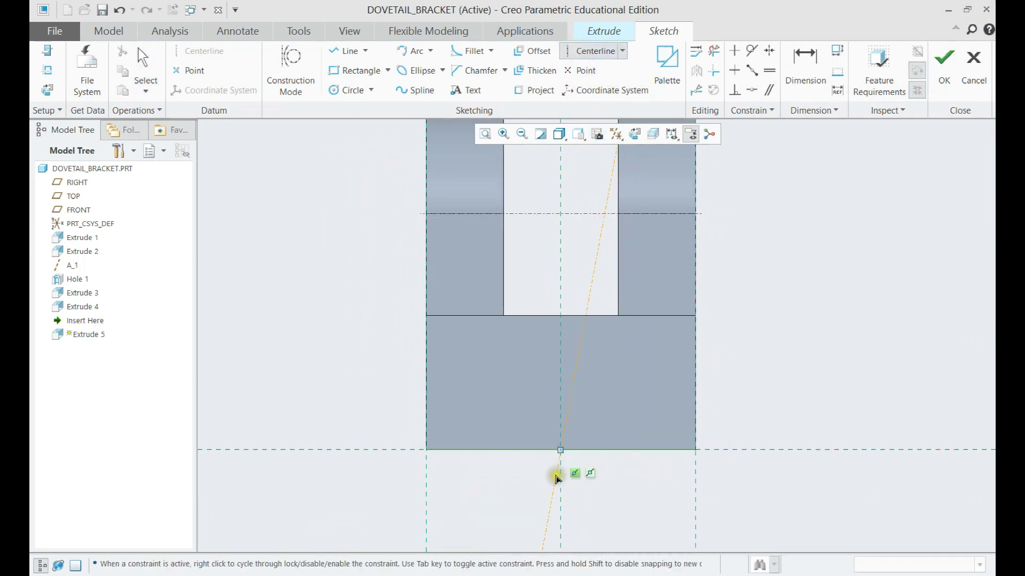
{"action": "left_click", "coordinate": [558, 486]}
{"action": "middle_click", "coordinate": [754, 324]}
Draw a closed trapezoid profile with lines at the base's lower-left corner
{"action": "middle_click_drag", "start_coordinate": [613, 385], "coordinate": [590, 344]}
{"action": "left_click", "coordinate": [347, 51]}
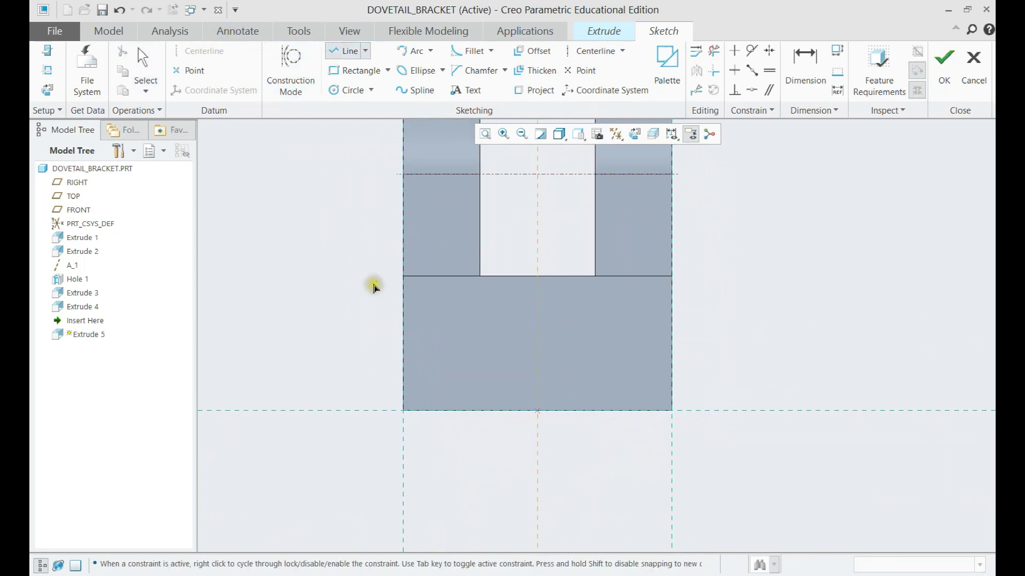
{"action": "left_click", "coordinate": [403, 359]}
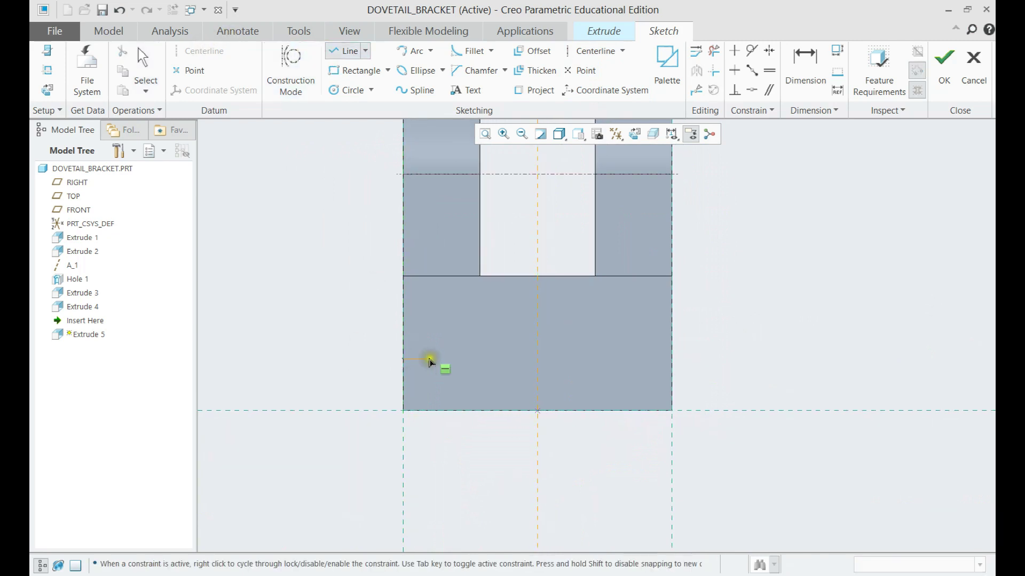
{"action": "left_click", "coordinate": [457, 359]}
{"action": "left_click", "coordinate": [424, 410]}
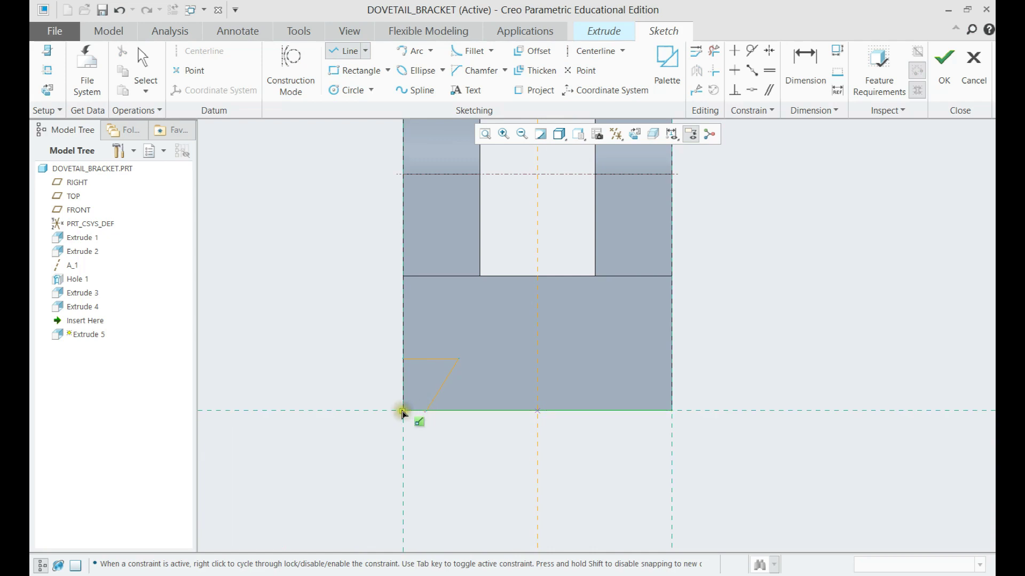
{"action": "left_click", "coordinate": [403, 410]}
{"action": "left_click", "coordinate": [403, 359]}
{"action": "middle_click", "coordinate": [366, 337]}
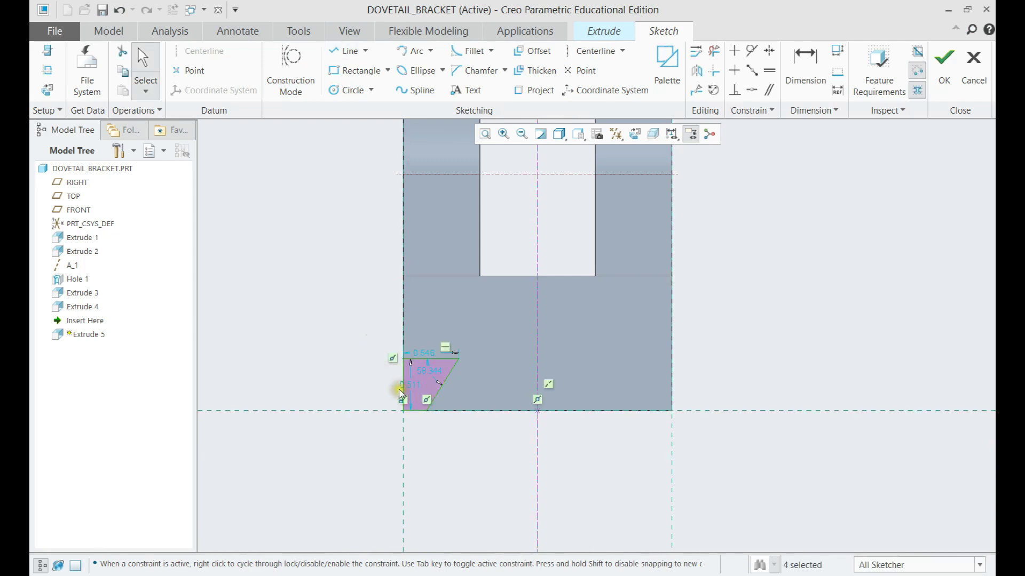
Set the trapezoid's height to 0.563 and its side angle to 60°
{"action": "left_click_drag", "start_coordinate": [417, 389], "coordinate": [370, 376]}
{"action": "double_click", "coordinate": [370, 373]}
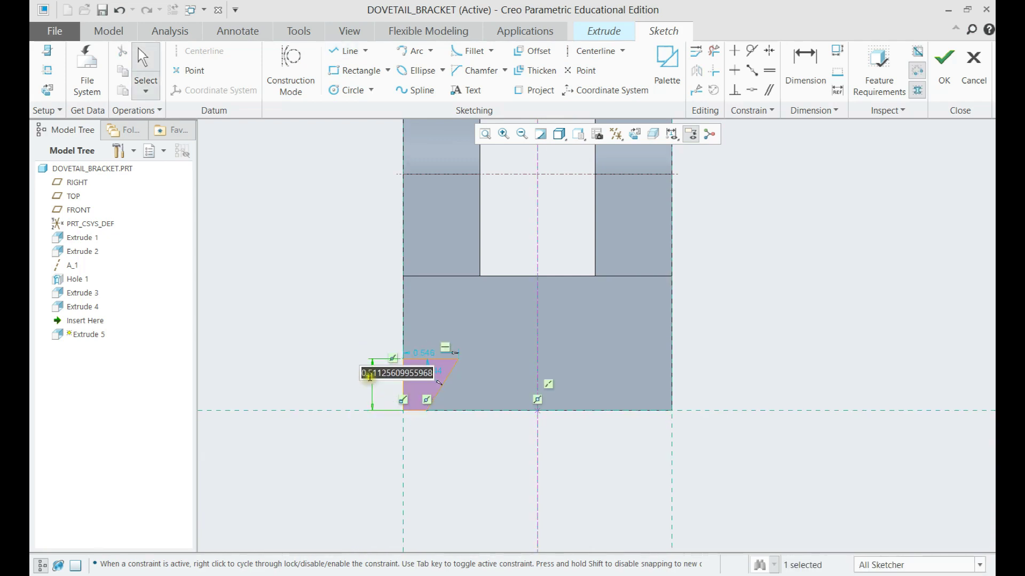
{"action": "type", "text": "0.5625"}
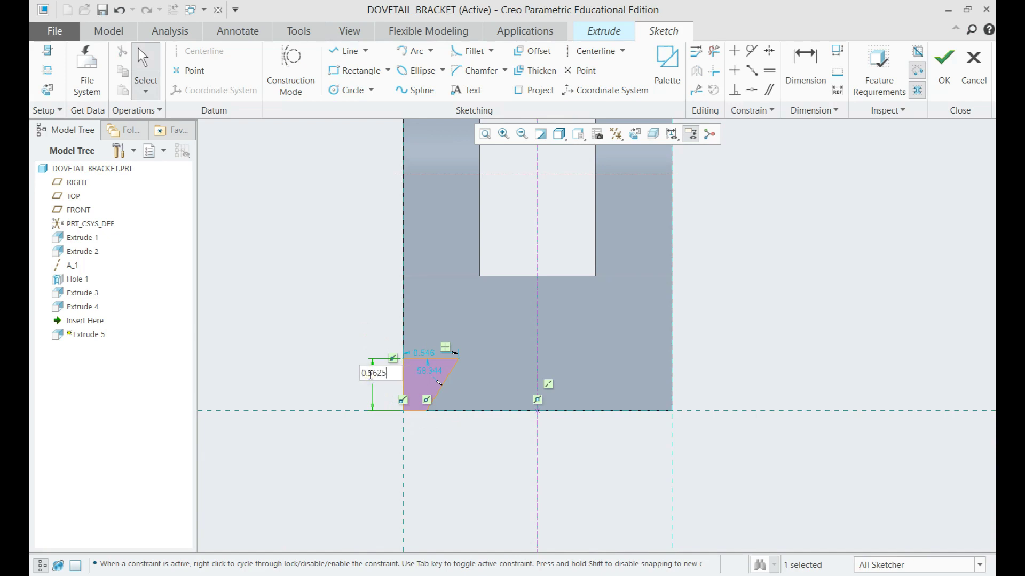
{"action": "key", "text": "Return"}
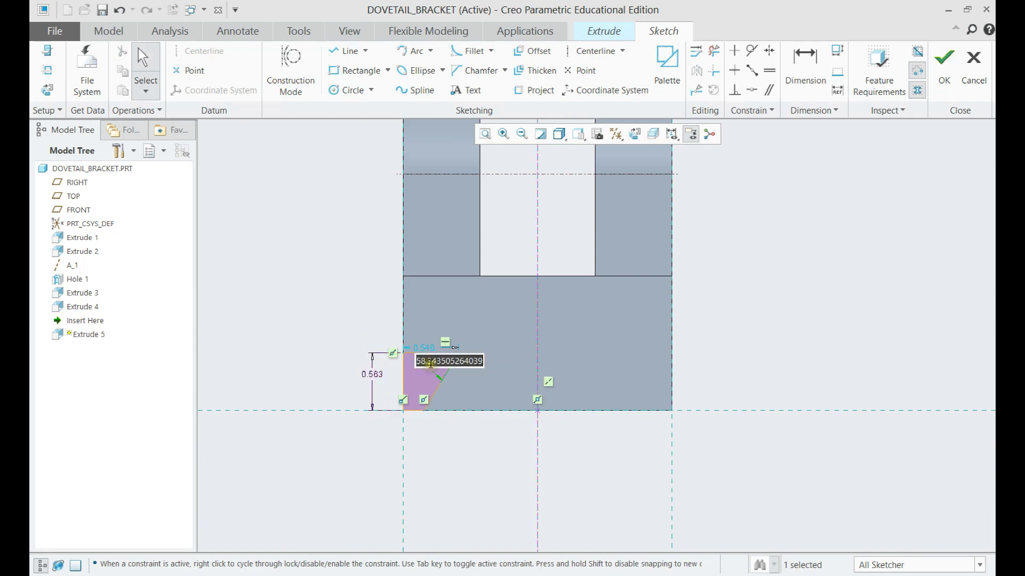
{"action": "type", "text": "60"}
{"action": "key", "text": "Return"}
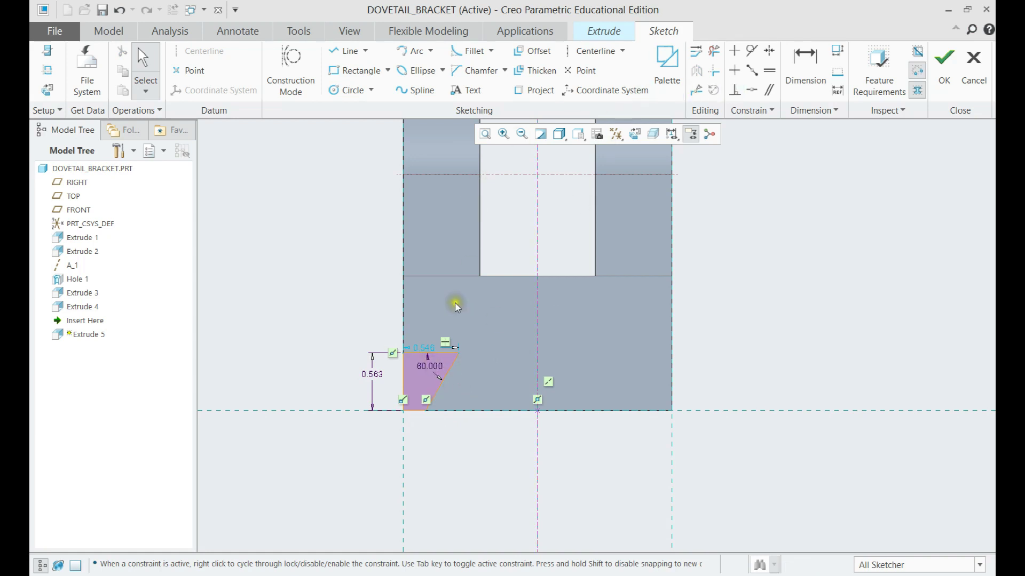
{"action": "left_click_drag", "start_coordinate": [338, 325], "coordinate": [469, 434]}
Mirror the trapezoid across the centerline, dimension the profiles 2.3125 apart, and accept the sketch
{"action": "left_click", "coordinate": [696, 70]}
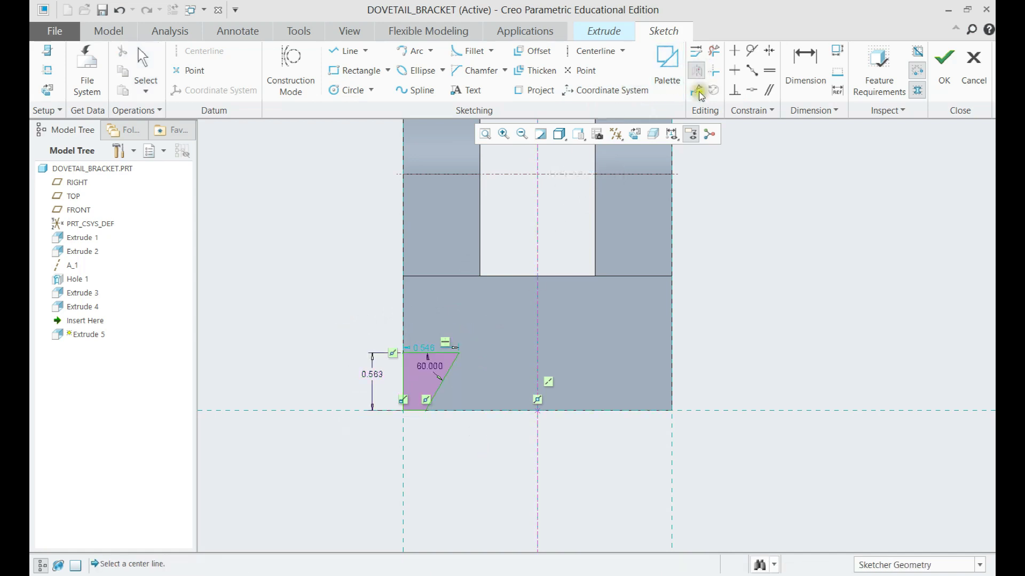
{"action": "left_click", "coordinate": [536, 333]}
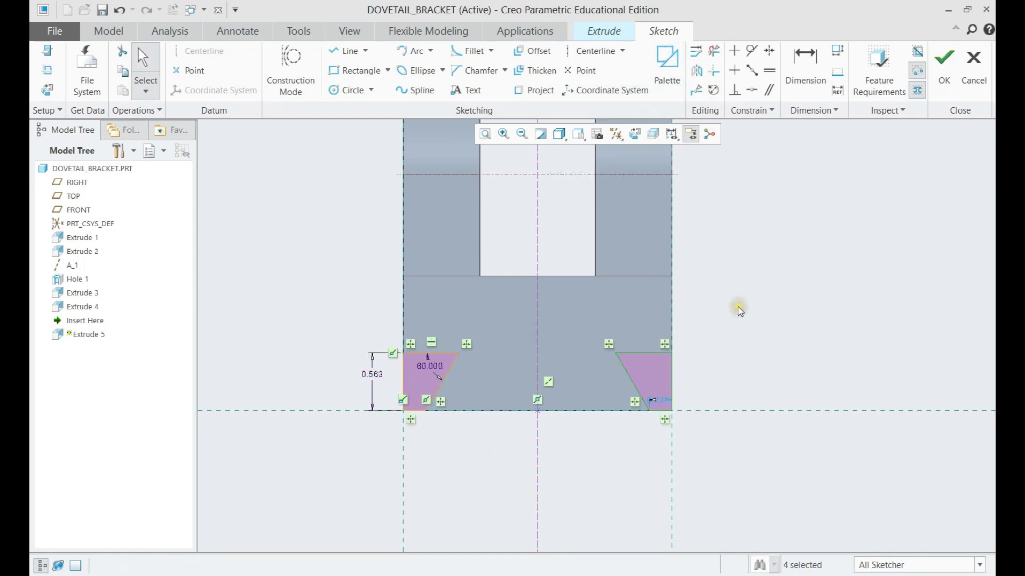
{"action": "left_click", "coordinate": [804, 67]}
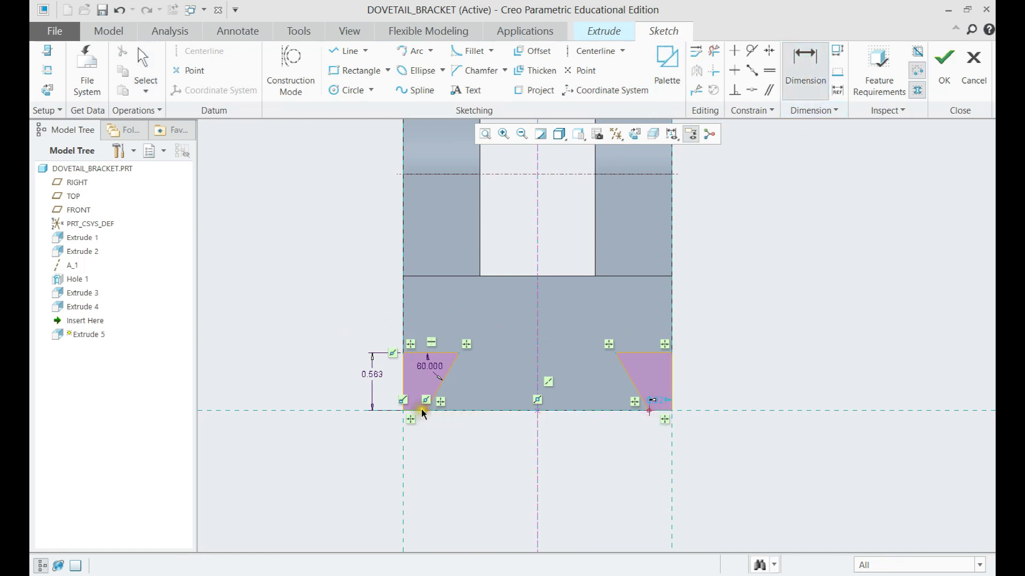
{"action": "middle_click", "coordinate": [510, 435]}
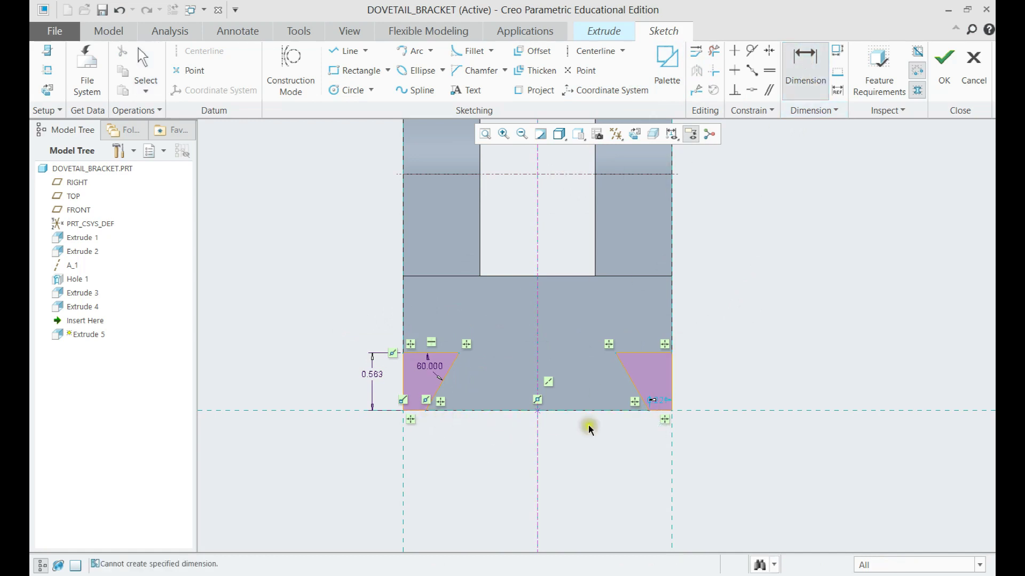
{"action": "left_click", "coordinate": [424, 411]}
{"action": "middle_click", "coordinate": [508, 444]}
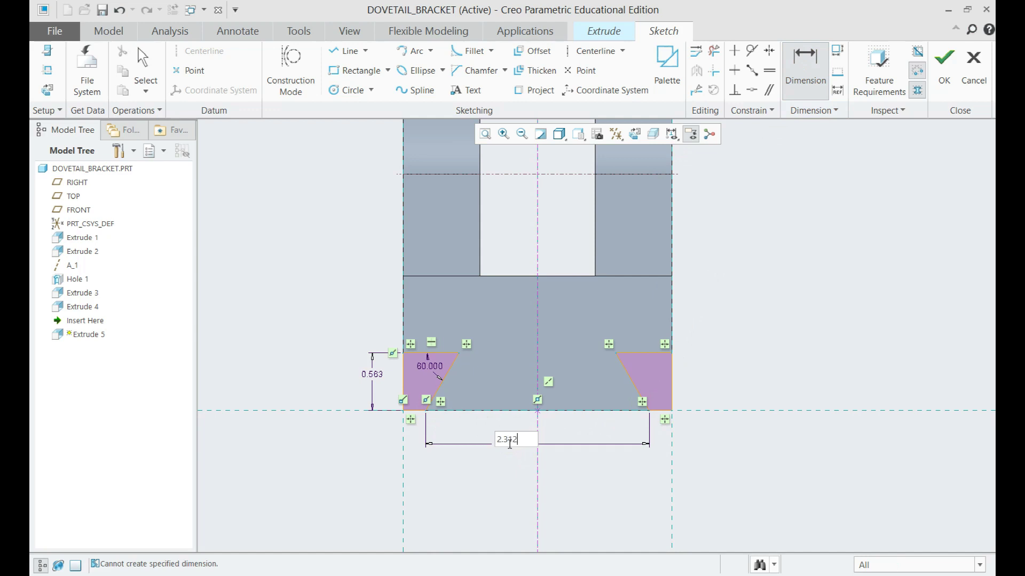
{"action": "type", "text": "2.3125"}
{"action": "key", "text": "Return"}
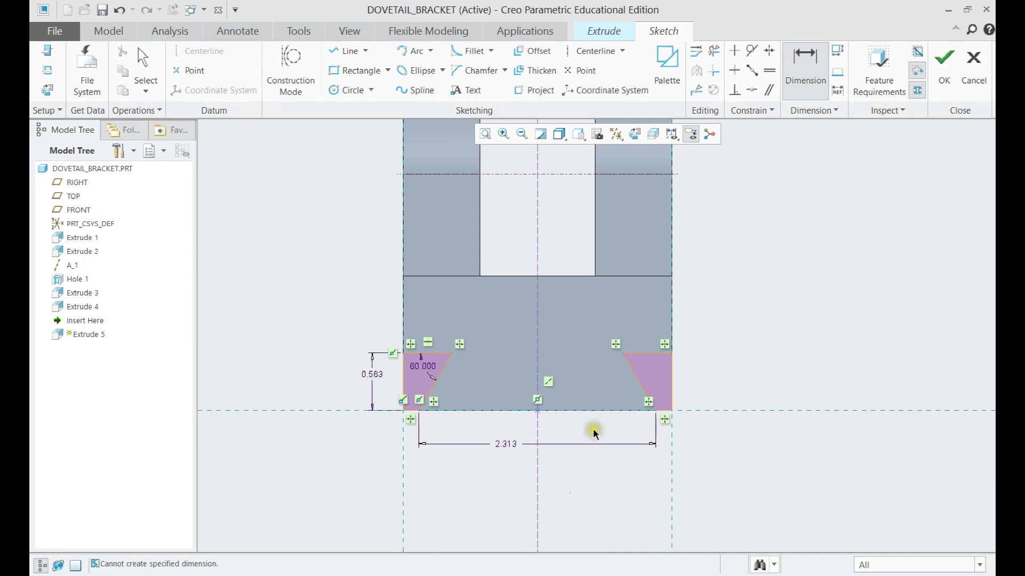
{"action": "left_click", "coordinate": [945, 59]}
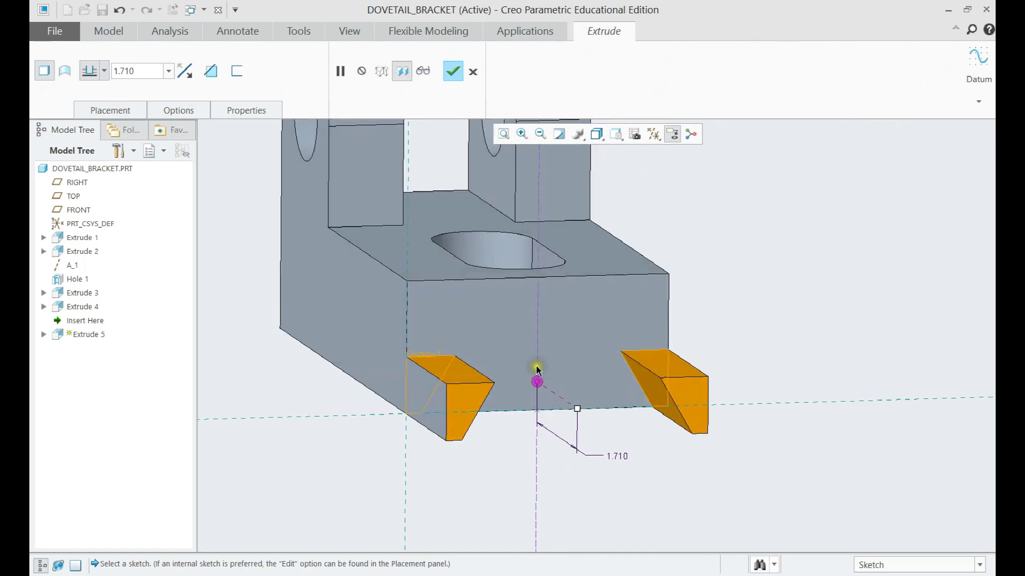
Set Extrude 5 to Through All with Remove Material, cutting both dovetail profiles along the base
{"action": "left_click", "coordinate": [104, 71]}
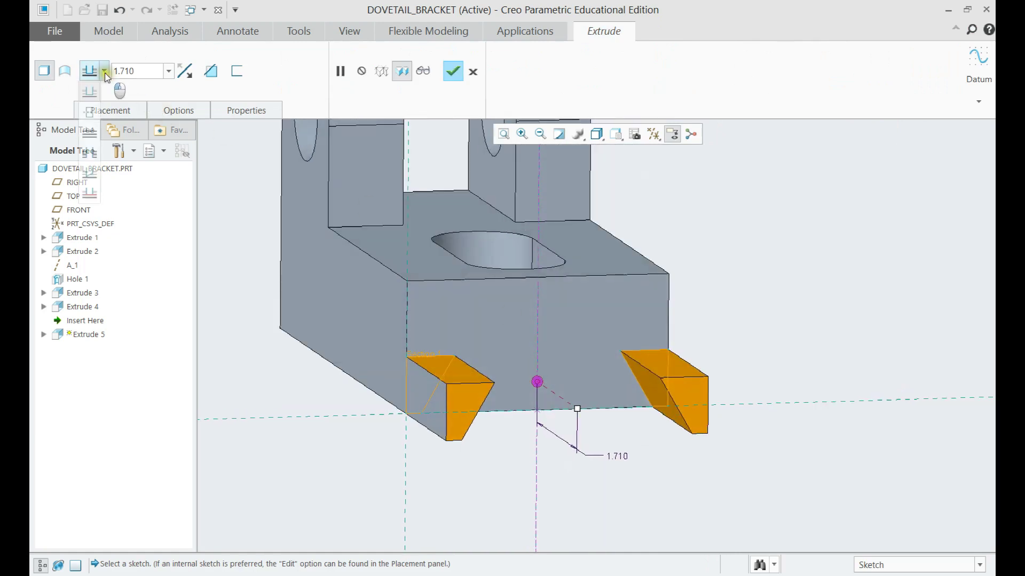
{"action": "left_click", "coordinate": [89, 153]}
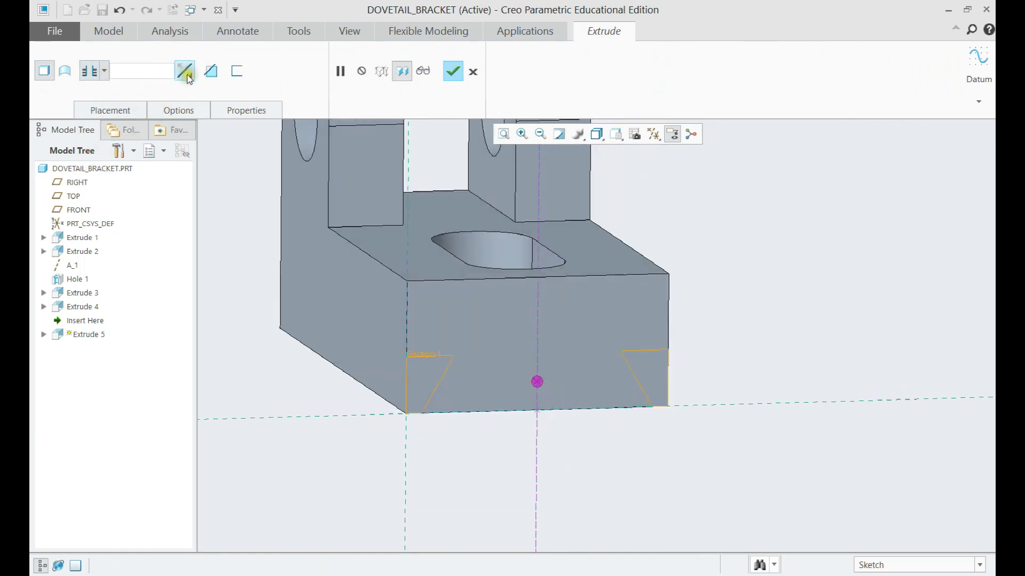
{"action": "left_click", "coordinate": [210, 73]}
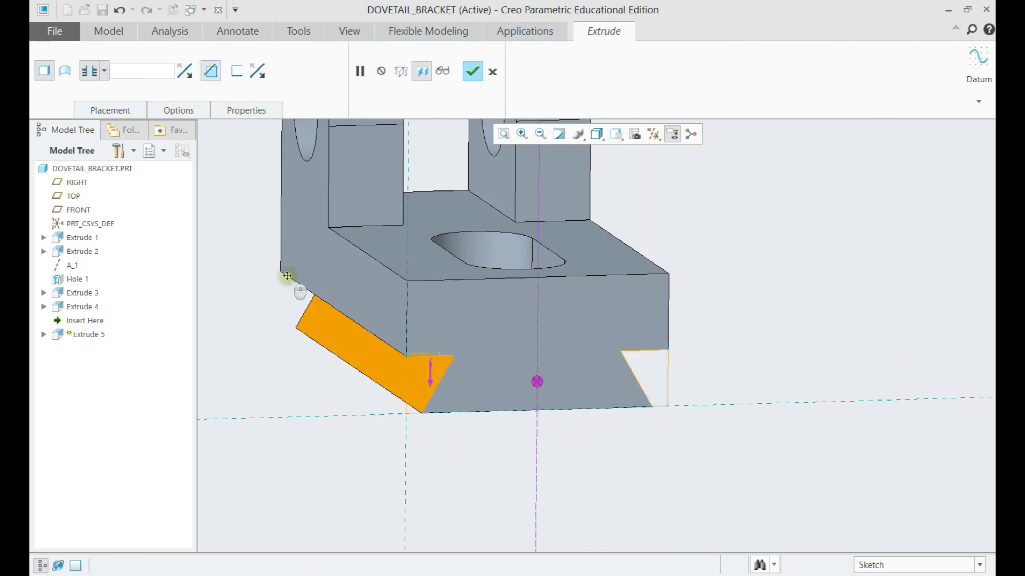
{"action": "middle_click_drag", "start_coordinate": [288, 276], "coordinate": [359, 336]}
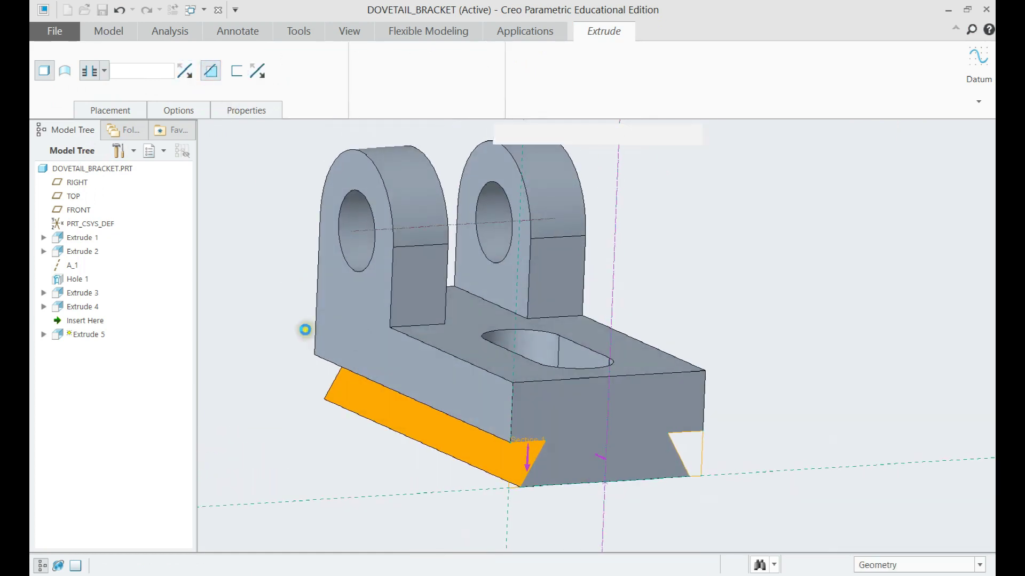
{"action": "middle_click", "coordinate": [305, 329]}
{"action": "middle_click_drag", "start_coordinate": [450, 389], "coordinate": [511, 427]}
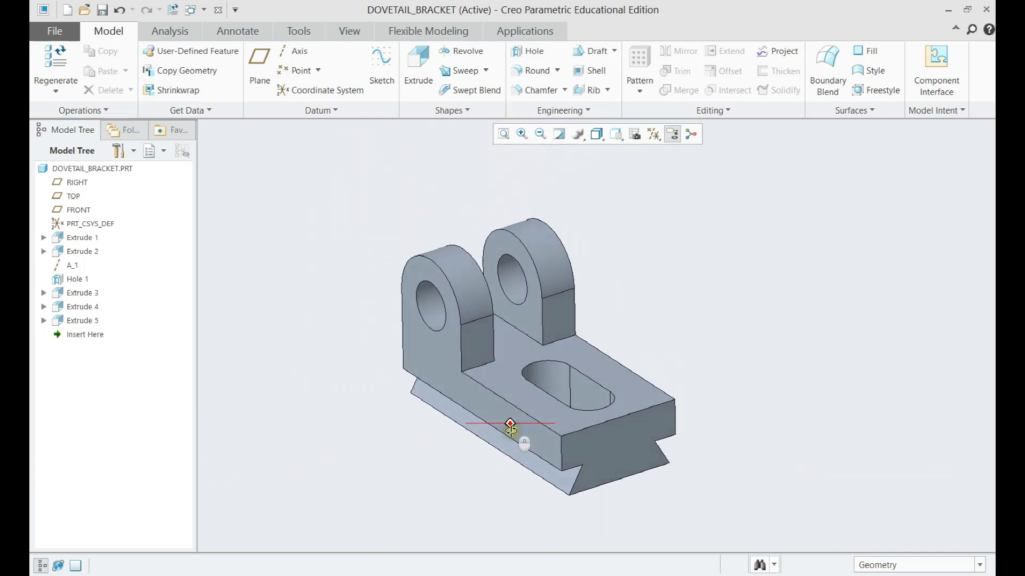
{"action": "scroll", "coordinate": [533, 401], "scroll_direction": "up", "scroll_amount": 2}
{"action": "scroll", "coordinate": [524, 438], "scroll_direction": "down", "scroll_amount": 4}
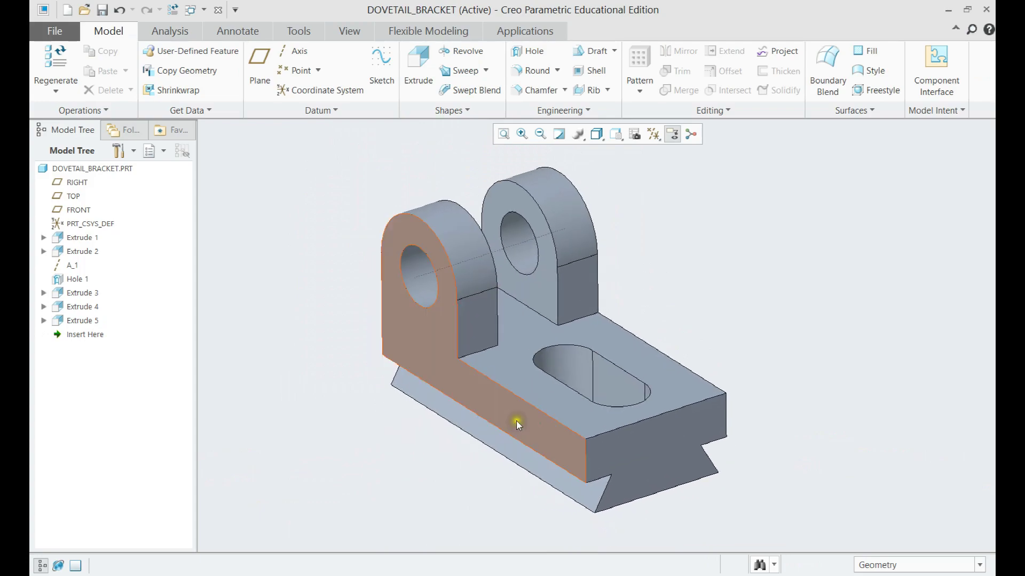